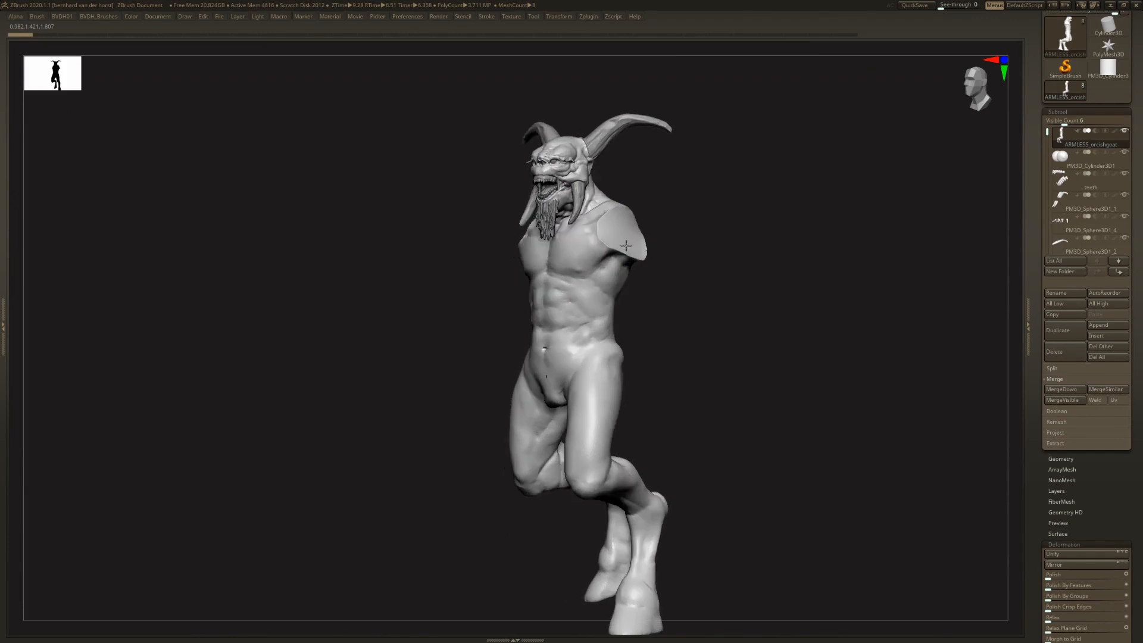
- Load the CF10_ARMS_IMM.ZBP insert-mesh brush preset from the Product folder
{"action": "key", "text": "b"}
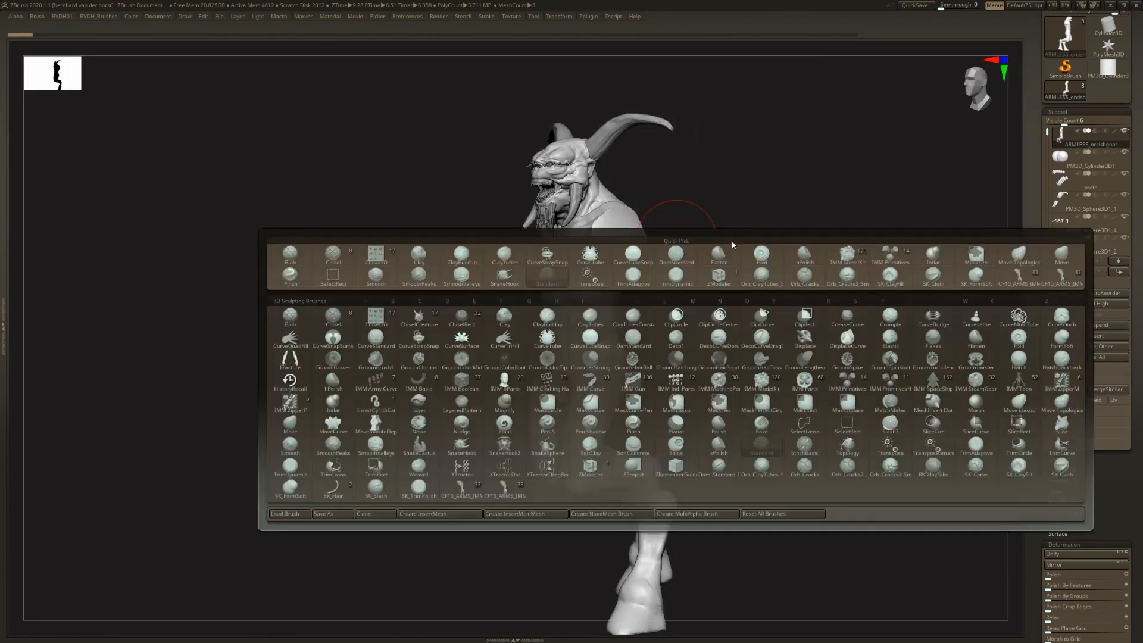
{"action": "key", "text": "b"}
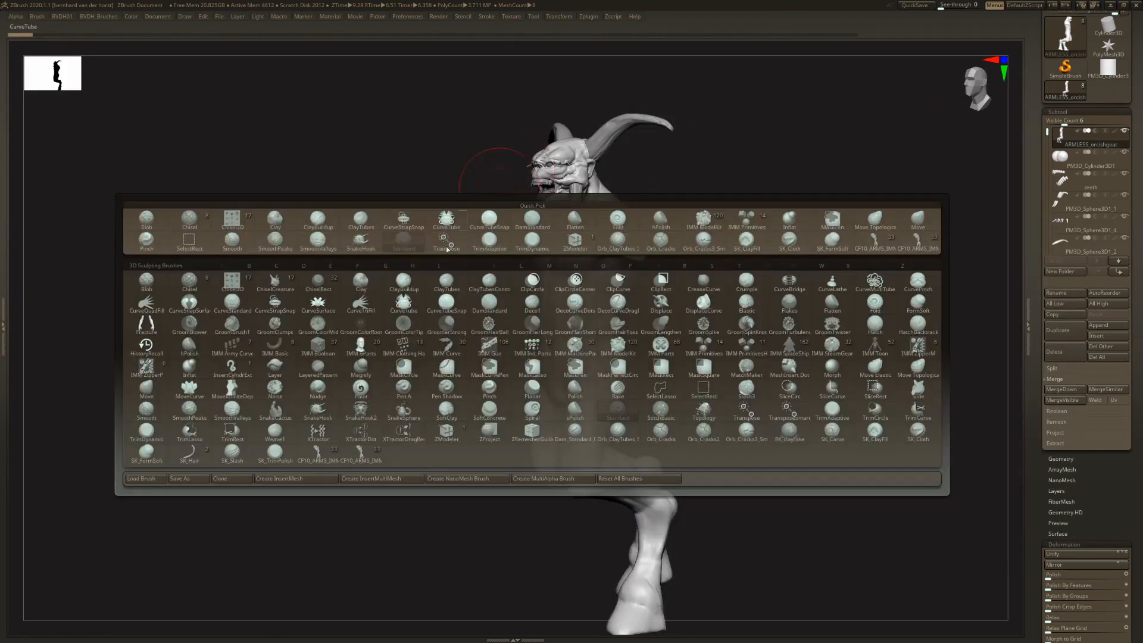
{"action": "left_click", "coordinate": [158, 479]}
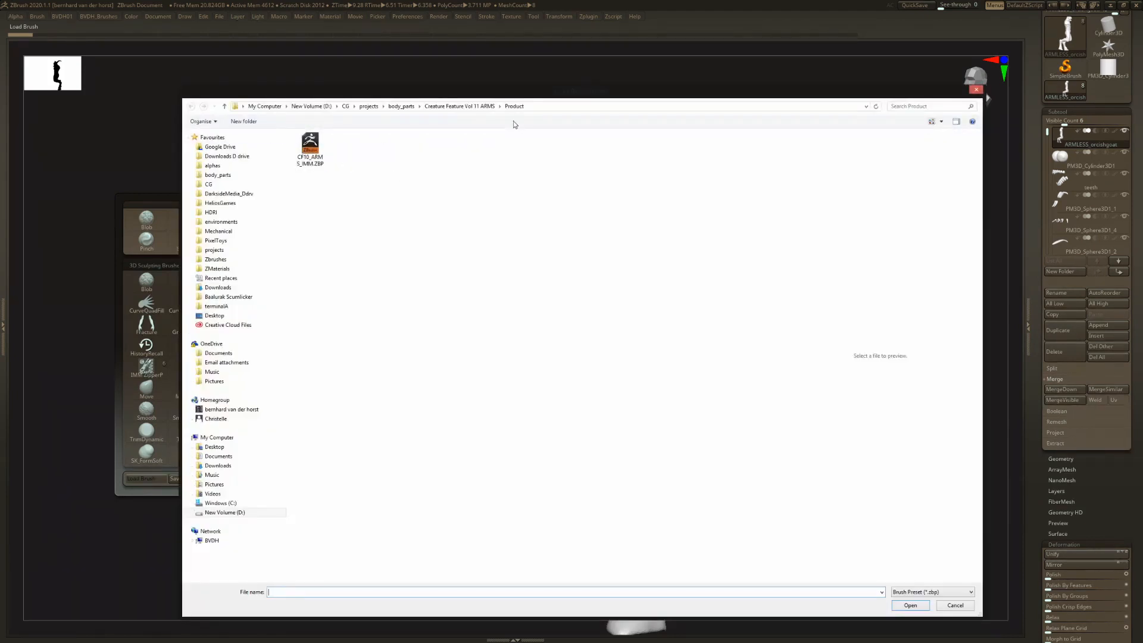
{"action": "double_click", "coordinate": [315, 166]}
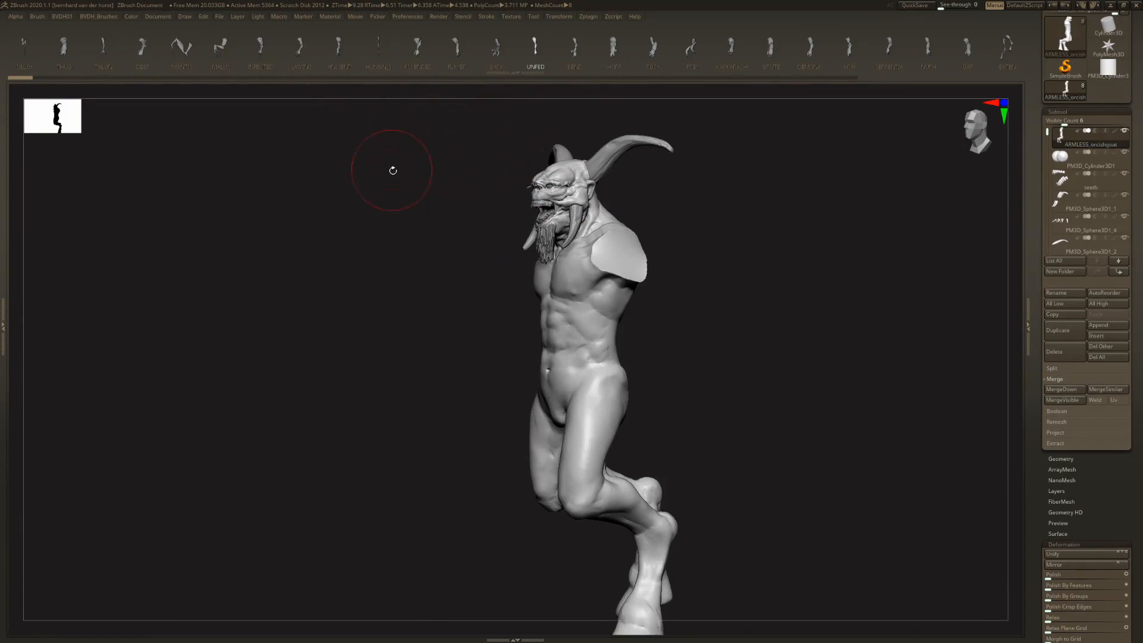
- Insert the ASCENDED arm mesh mirrored at both shoulders of the armless body, accepting the undo-history removal and redoing the first placement
{"action": "left_click", "coordinate": [418, 47]}
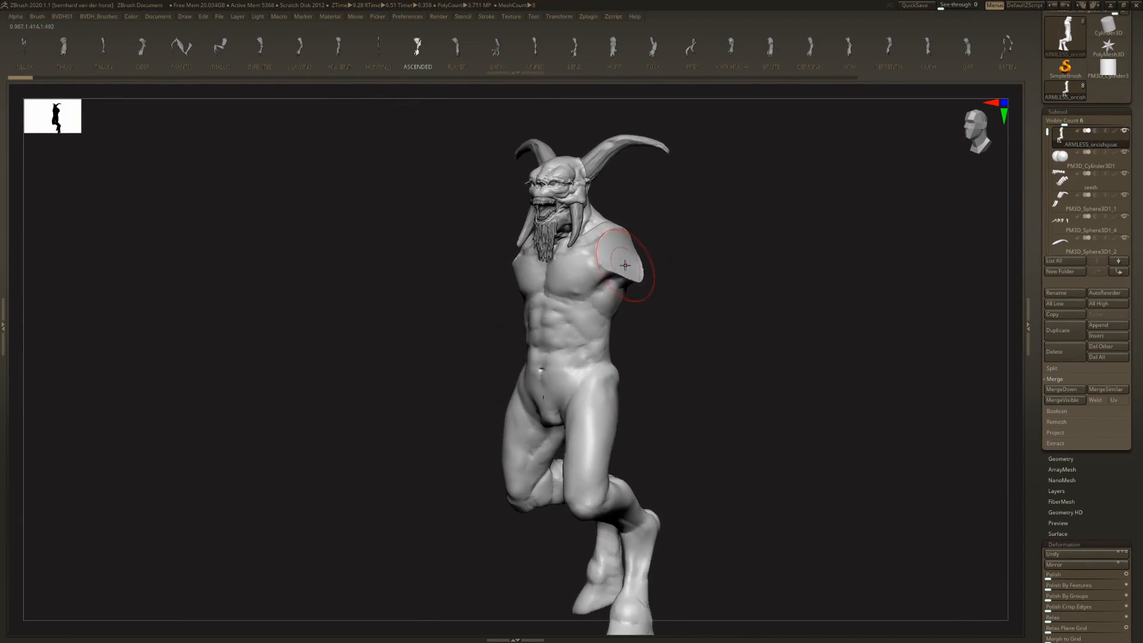
{"action": "right_click_drag", "start_coordinate": [602, 262], "coordinate": [354, 90]}
{"action": "right_click_drag", "start_coordinate": [621, 258], "coordinate": [650, 258]}
{"action": "mouse_move", "coordinate": [618, 258]}
{"action": "left_mouse_down"}
{"action": "mouse_move", "coordinate": [622, 366]}
{"action": "mouse_move", "coordinate": [671, 347]}
{"action": "left_mouse_up"}
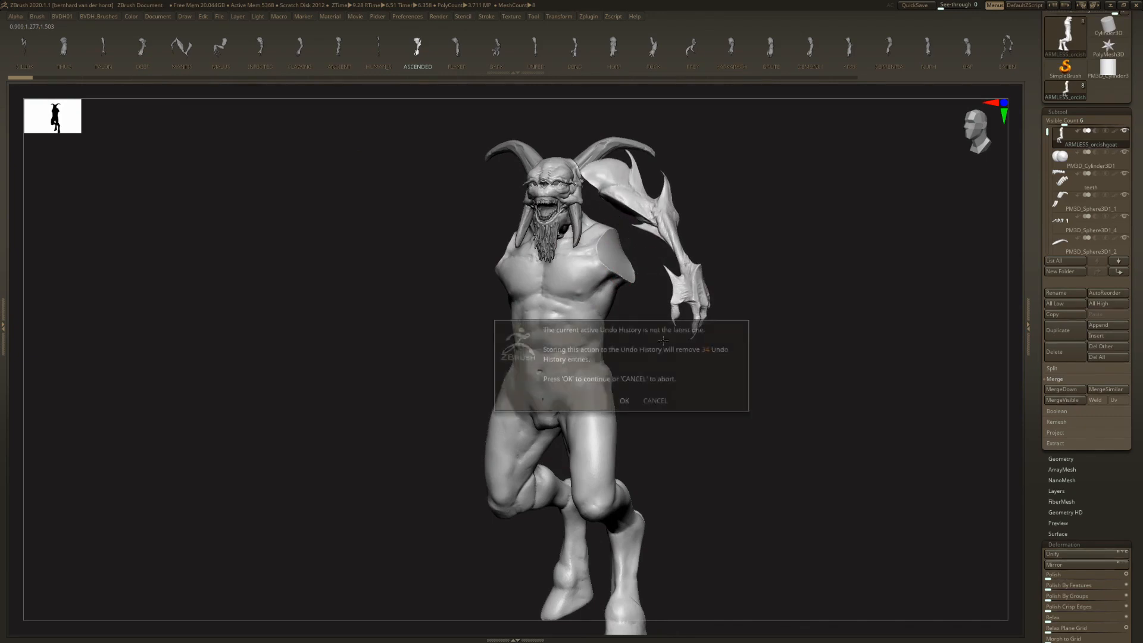
{"action": "left_click", "coordinate": [624, 396]}
{"action": "right_click_drag", "start_coordinate": [620, 292], "coordinate": [623, 266], "text": "shift"}
{"action": "key", "text": "ctrl+z"}
{"action": "left_click_drag", "start_coordinate": [623, 266], "coordinate": [631, 318]}
{"action": "right_click_drag", "start_coordinate": [631, 318], "coordinate": [639, 277], "text": "shift"}
- Move the inserted ASCENDED arms down to the creature's shoulder openings
{"action": "key", "text": "w"}
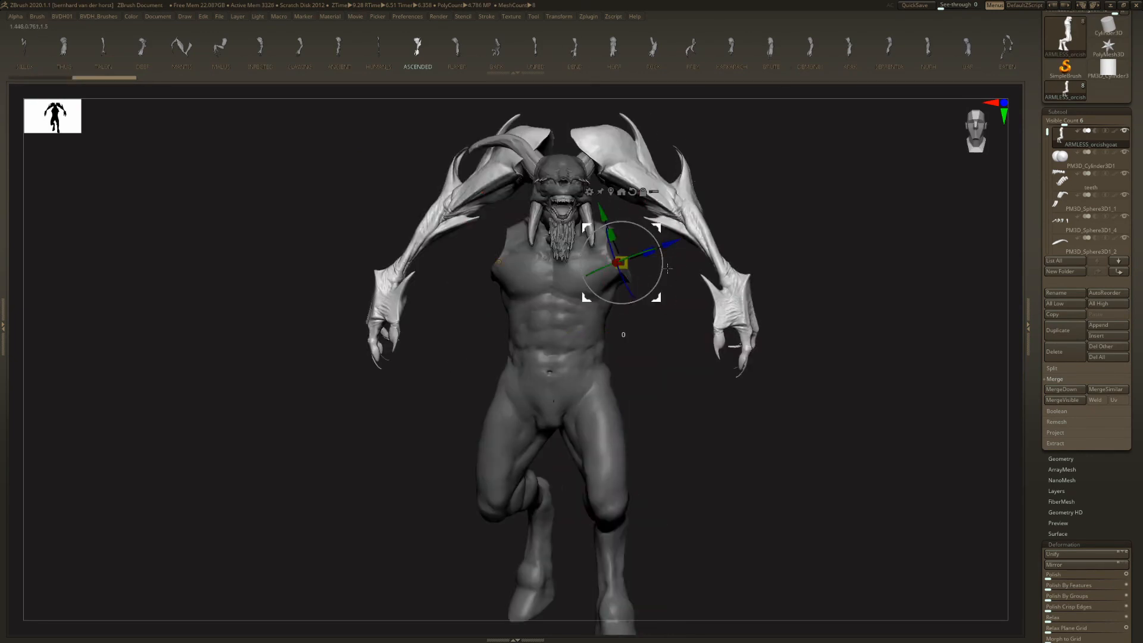
{"action": "left_click_drag", "start_coordinate": [667, 269], "coordinate": [655, 191]}
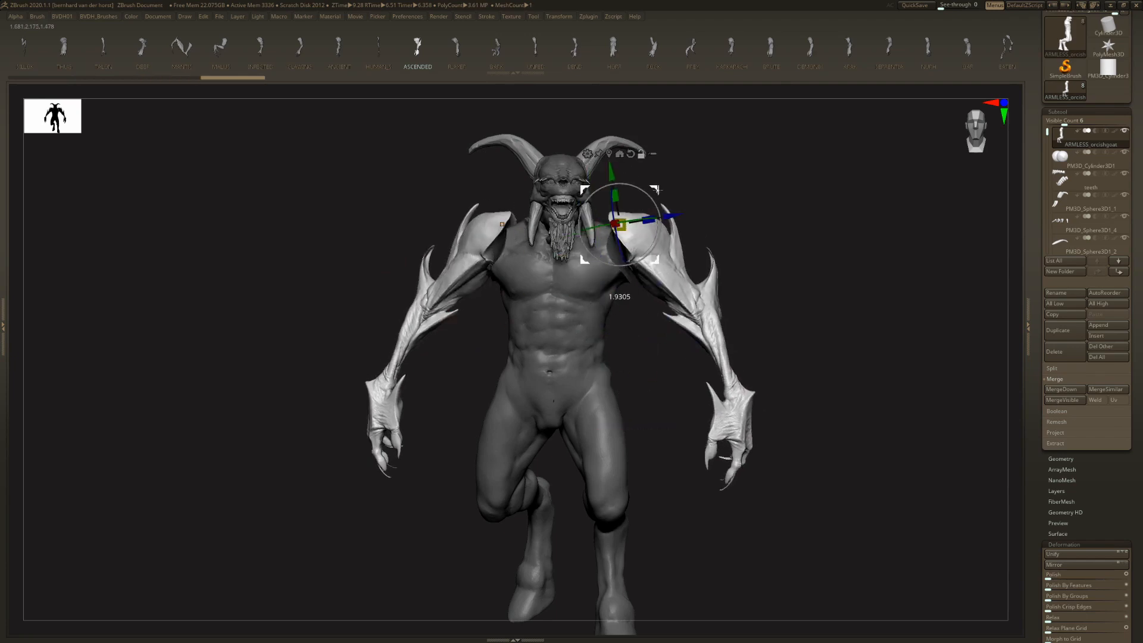
{"action": "mouse_move", "coordinate": [721, 248]}
{"action": "right_mouse_down"}
{"action": "mouse_move", "coordinate": [667, 250]}
{"action": "mouse_move", "coordinate": [732, 249]}
{"action": "right_mouse_up"}
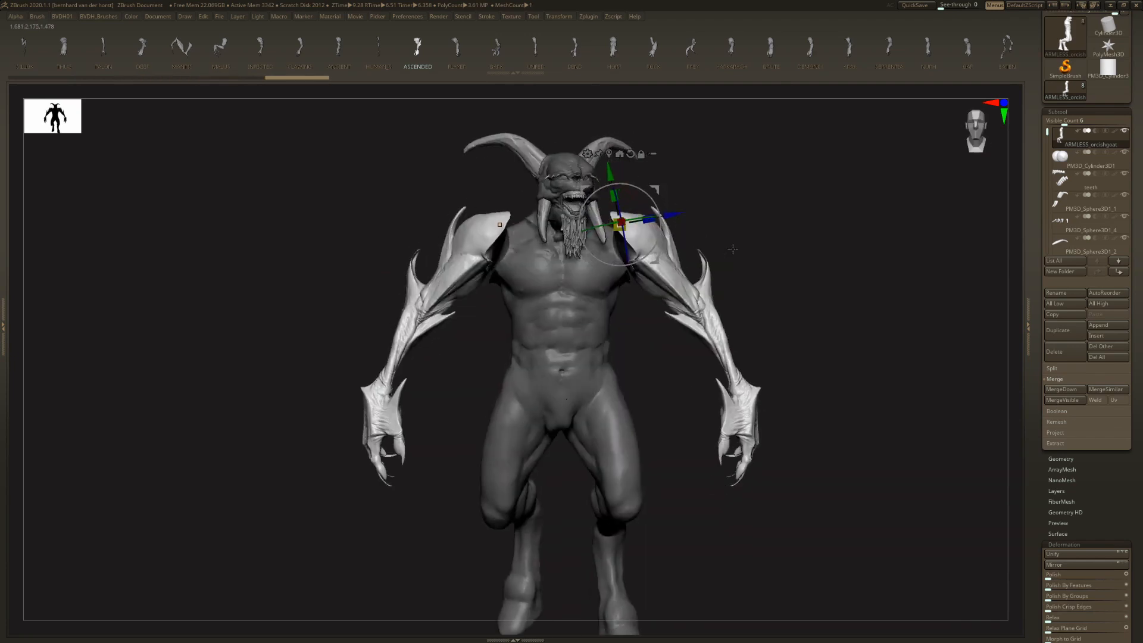
{"action": "key", "text": "ctrl+z"}
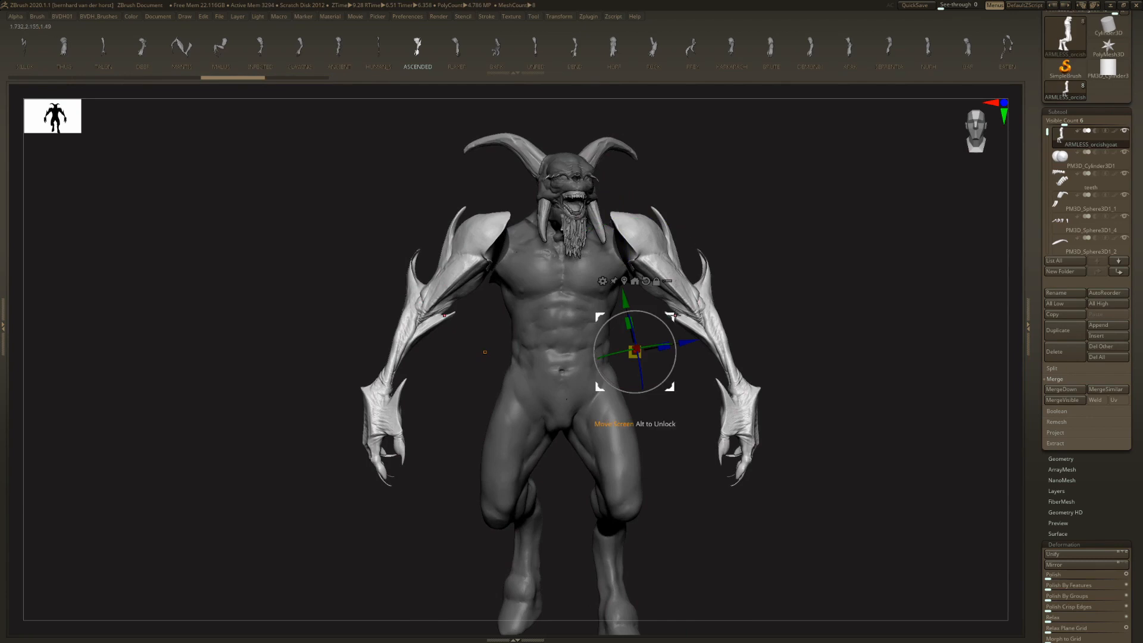
- Adjust the arms' position from the front and side so they fit snugly into the shoulder openings
{"action": "mouse_move", "coordinate": [672, 319]}
{"action": "left_mouse_down"}
{"action": "mouse_move", "coordinate": [623, 357]}
{"action": "mouse_move", "coordinate": [665, 315]}
{"action": "left_mouse_up"}
{"action": "right_click_drag", "start_coordinate": [666, 314], "coordinate": [623, 347]}
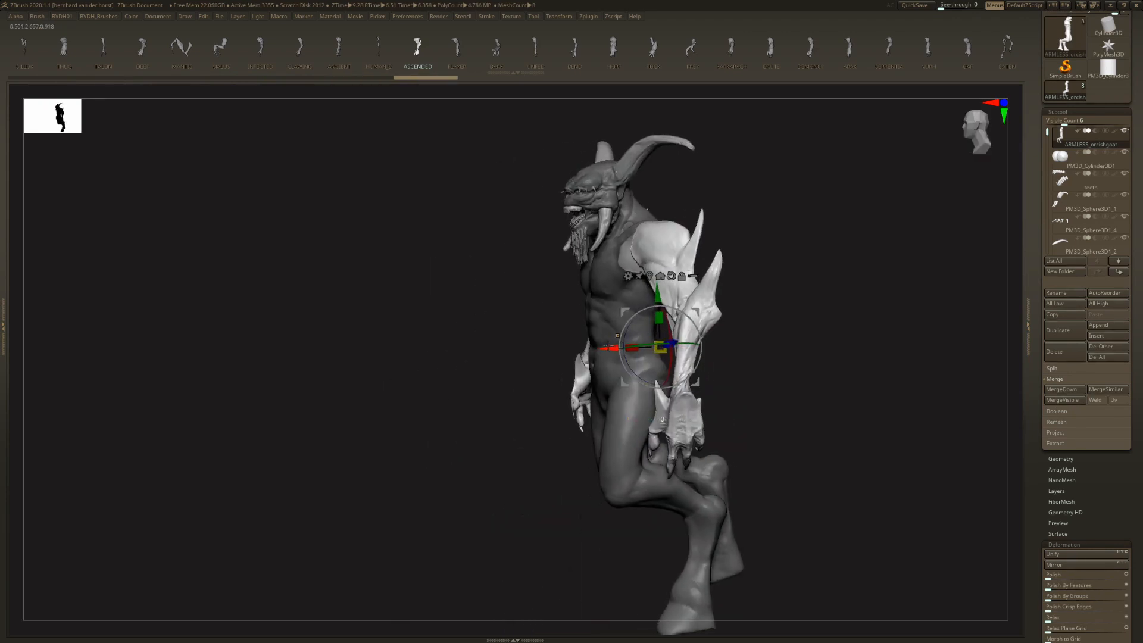
{"action": "left_click_drag", "start_coordinate": [694, 309], "coordinate": [681, 321]}
{"action": "right_click_drag", "start_coordinate": [683, 319], "coordinate": [725, 290]}
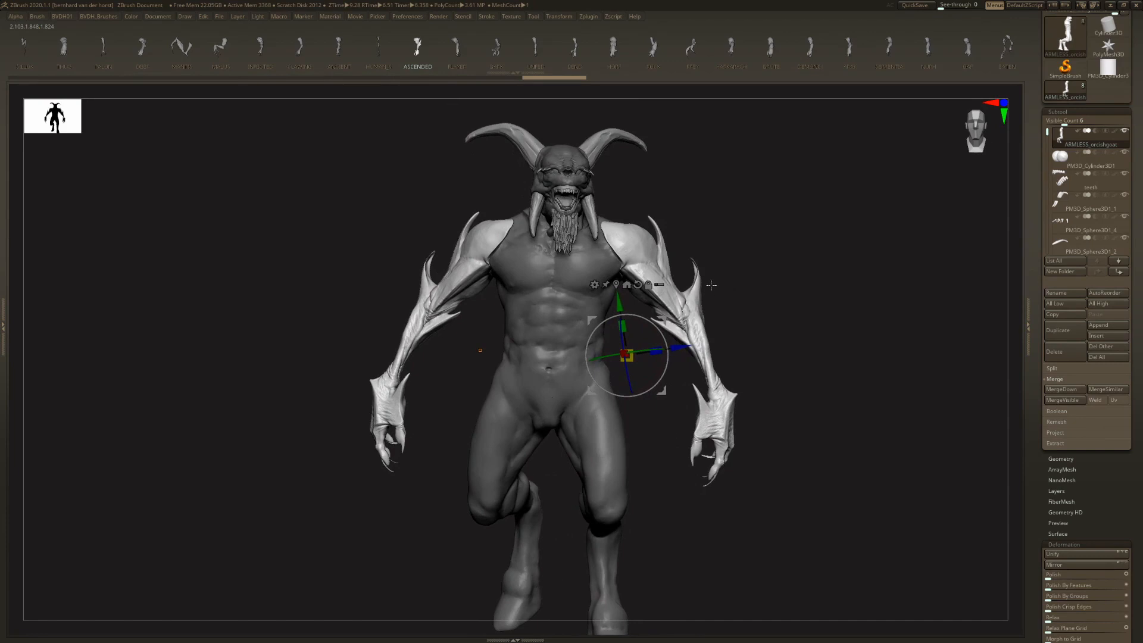
{"action": "key", "text": "q"}
{"action": "key", "text": "w"}
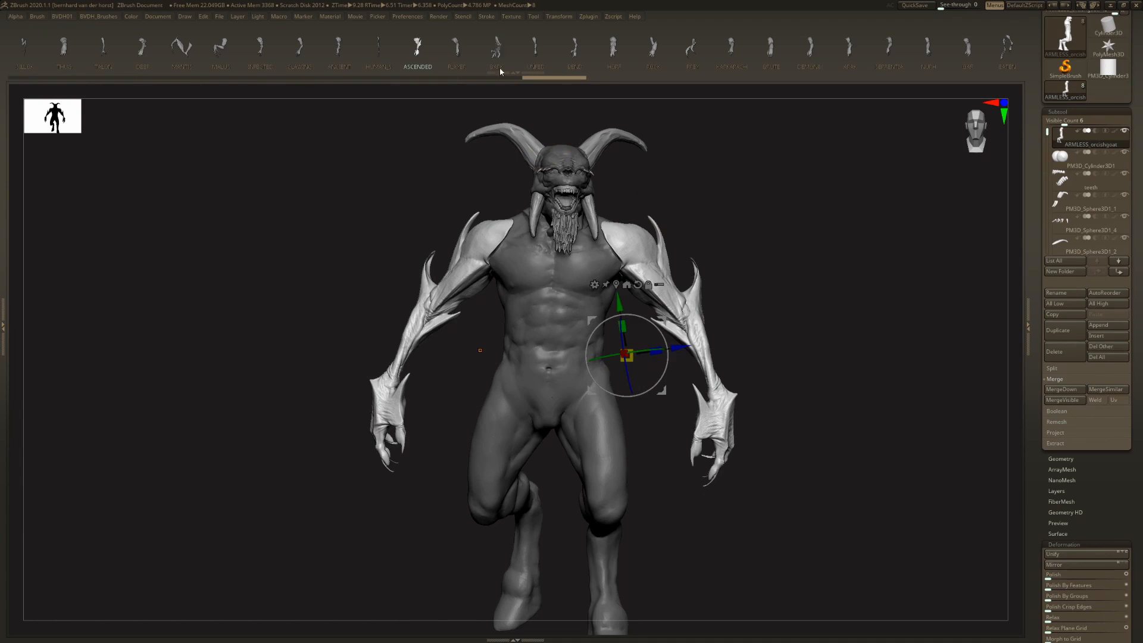
- Try out other arm variants on the body in turn, including BARK, UNFED, KARKARACH and DEMON01
{"action": "left_click", "coordinate": [460, 45]}
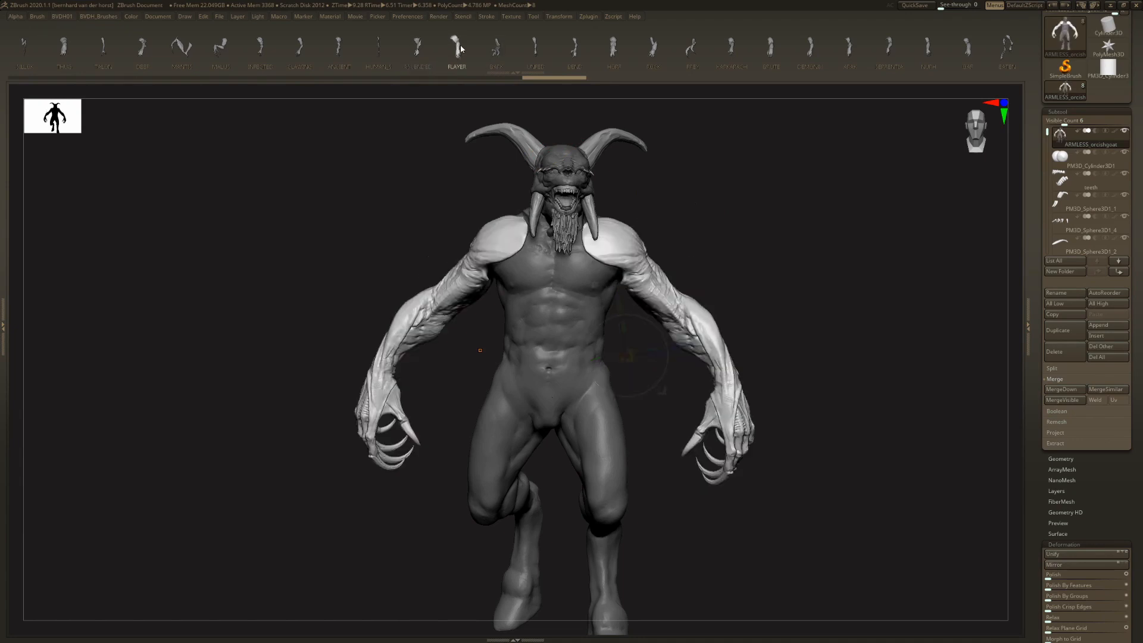
{"action": "left_click", "coordinate": [496, 48]}
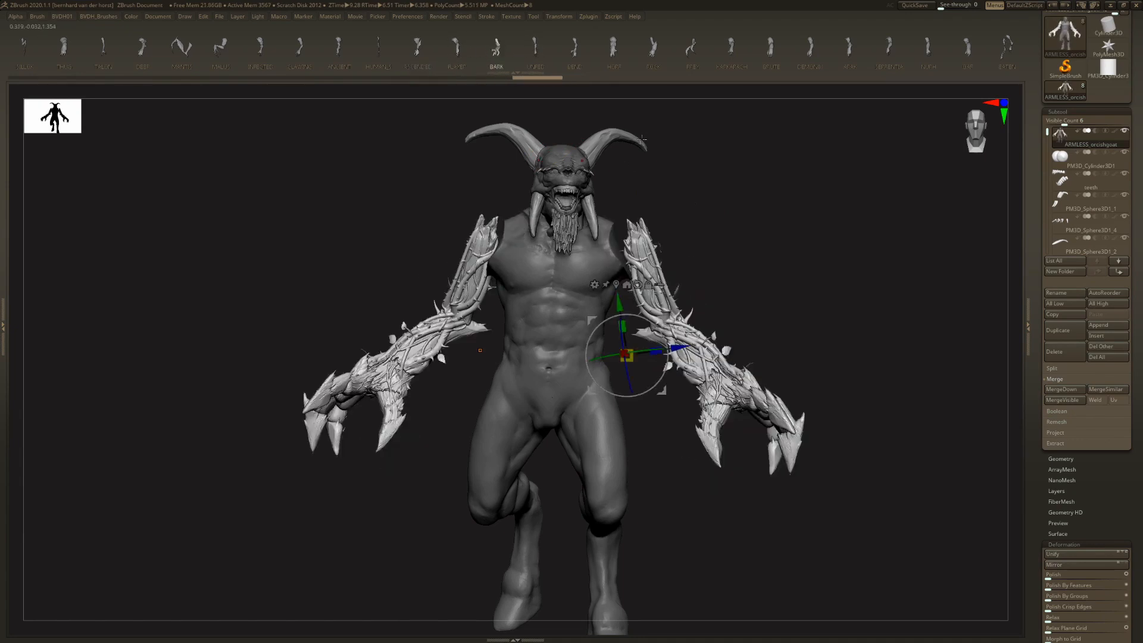
{"action": "left_click", "coordinate": [536, 49]}
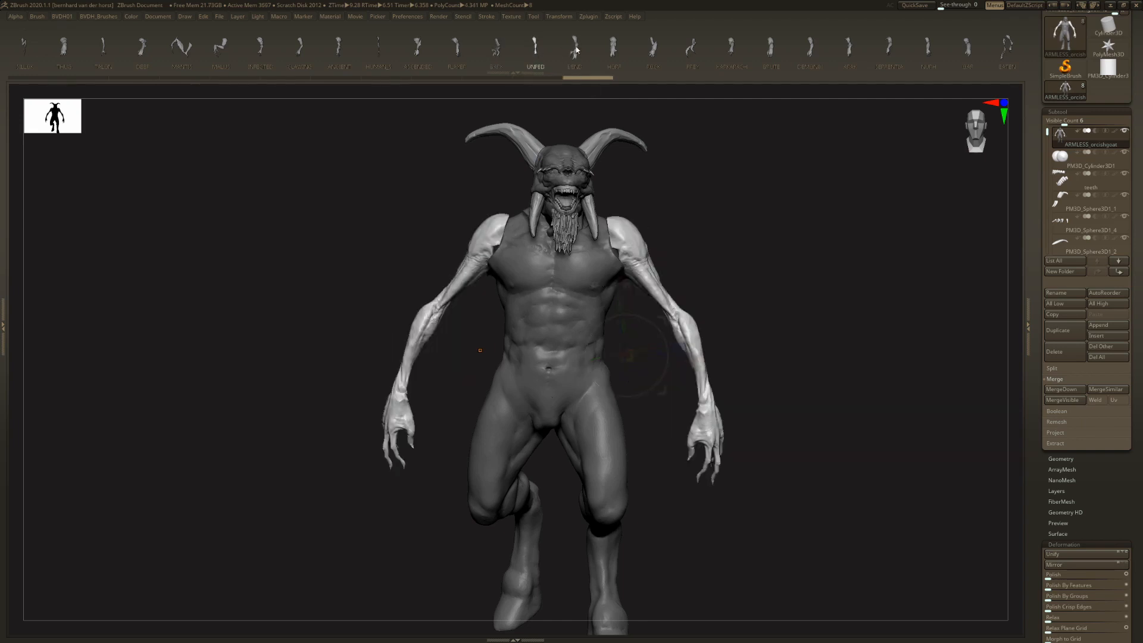
{"action": "left_click", "coordinate": [630, 63]}
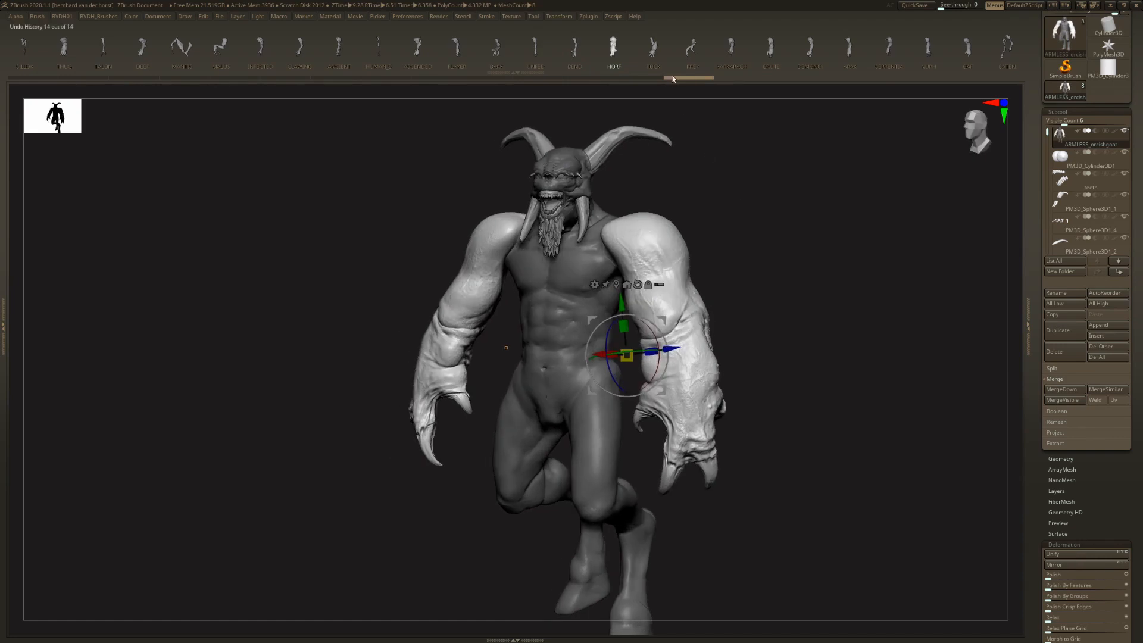
{"action": "left_click", "coordinate": [661, 52]}
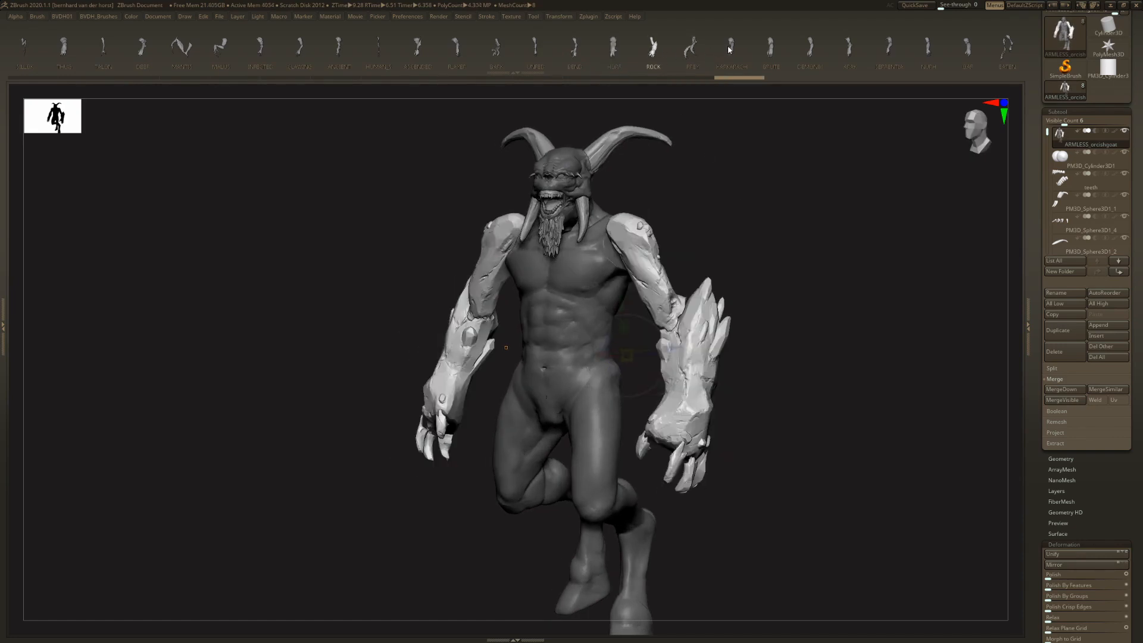
{"action": "left_click", "coordinate": [771, 51]}
{"action": "left_click", "coordinate": [811, 51]}
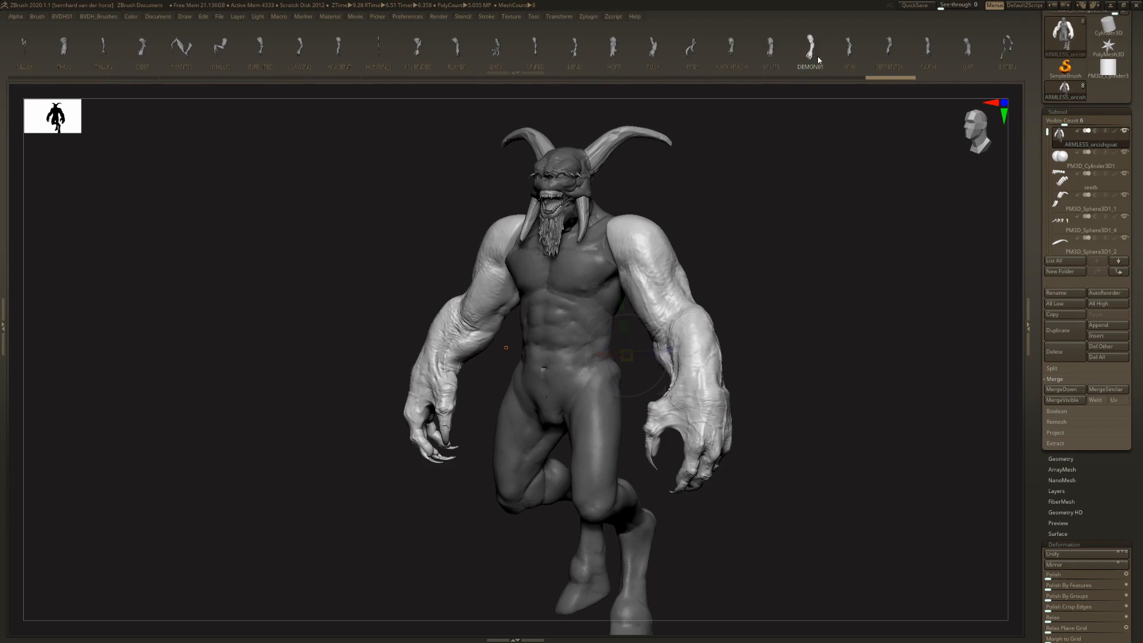
{"action": "left_click", "coordinate": [850, 52]}
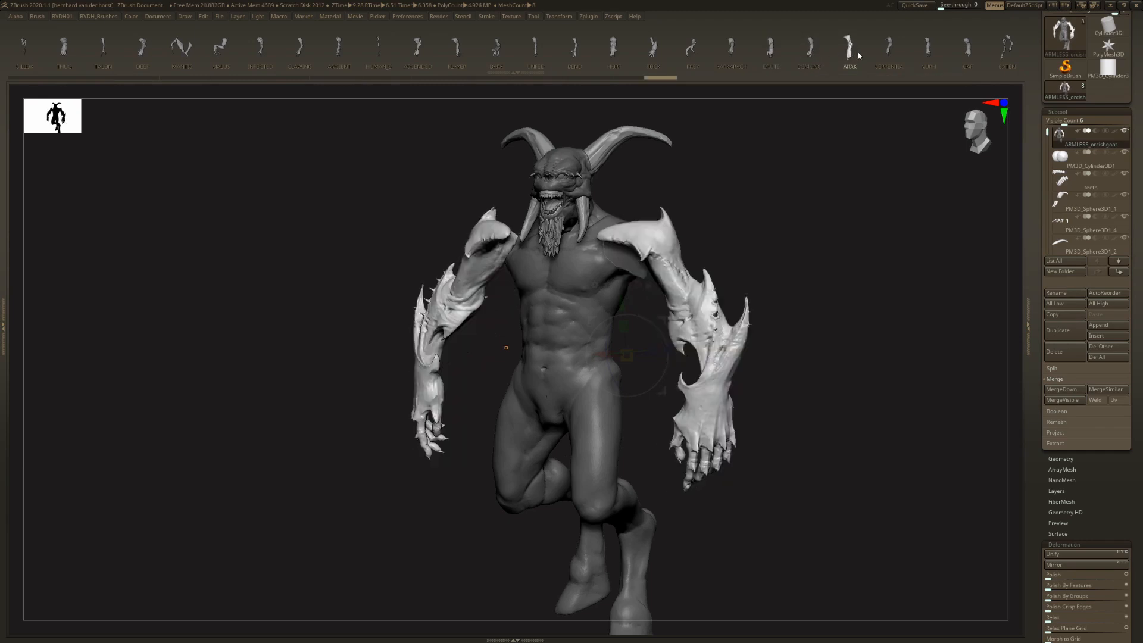
- Replace the arms with the SERPENTIA variant and move them inward to meet the shoulders
{"action": "left_click", "coordinate": [890, 50]}
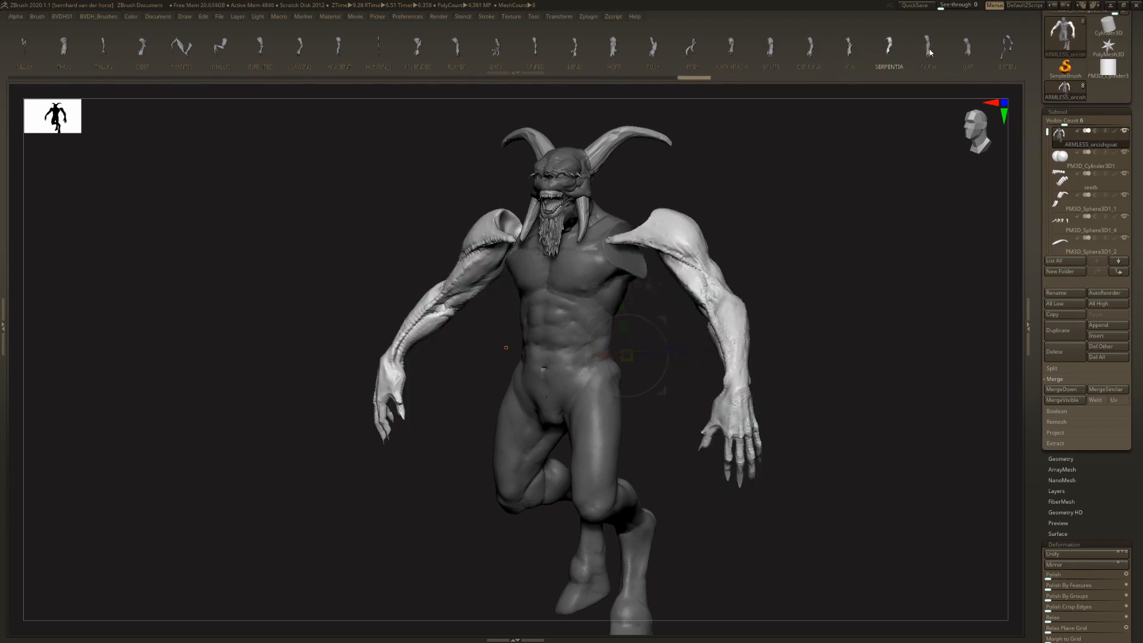
{"action": "left_click_drag", "start_coordinate": [831, 159], "coordinate": [735, 233]}
{"action": "left_click_drag", "start_coordinate": [671, 313], "coordinate": [603, 327]}
{"action": "left_click_drag", "start_coordinate": [646, 293], "coordinate": [786, 271]}
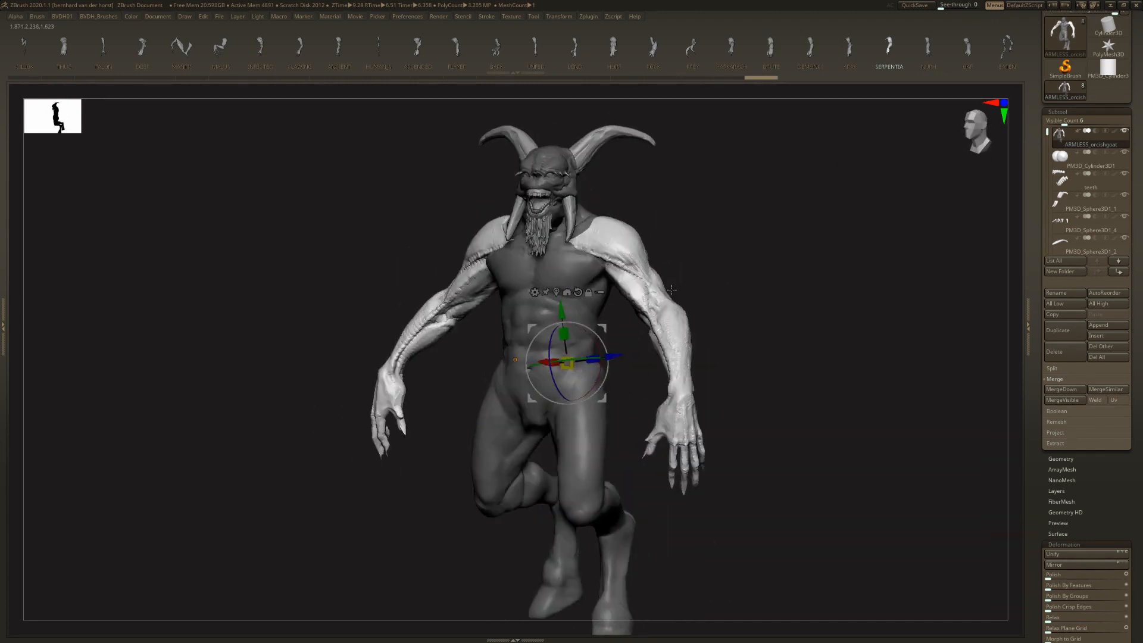
- Replace the arms with the NURH variant and move them up and outward onto the shoulders
{"action": "left_click", "coordinate": [929, 50]}
{"action": "left_click_drag", "start_coordinate": [802, 217], "coordinate": [714, 257]}
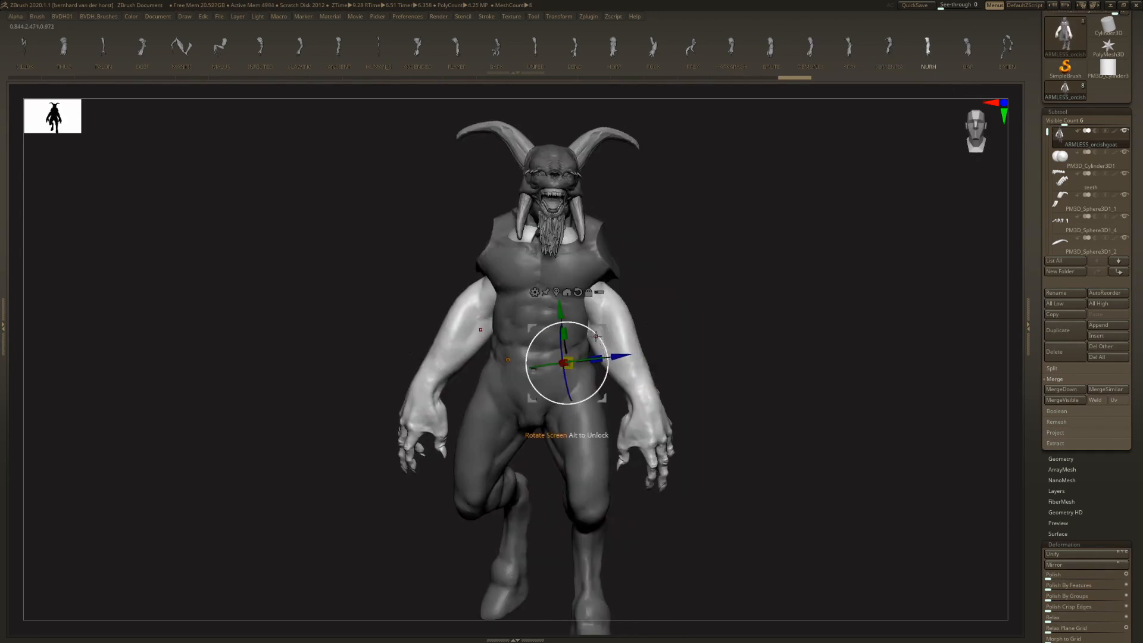
{"action": "left_click_drag", "start_coordinate": [606, 327], "coordinate": [651, 327]}
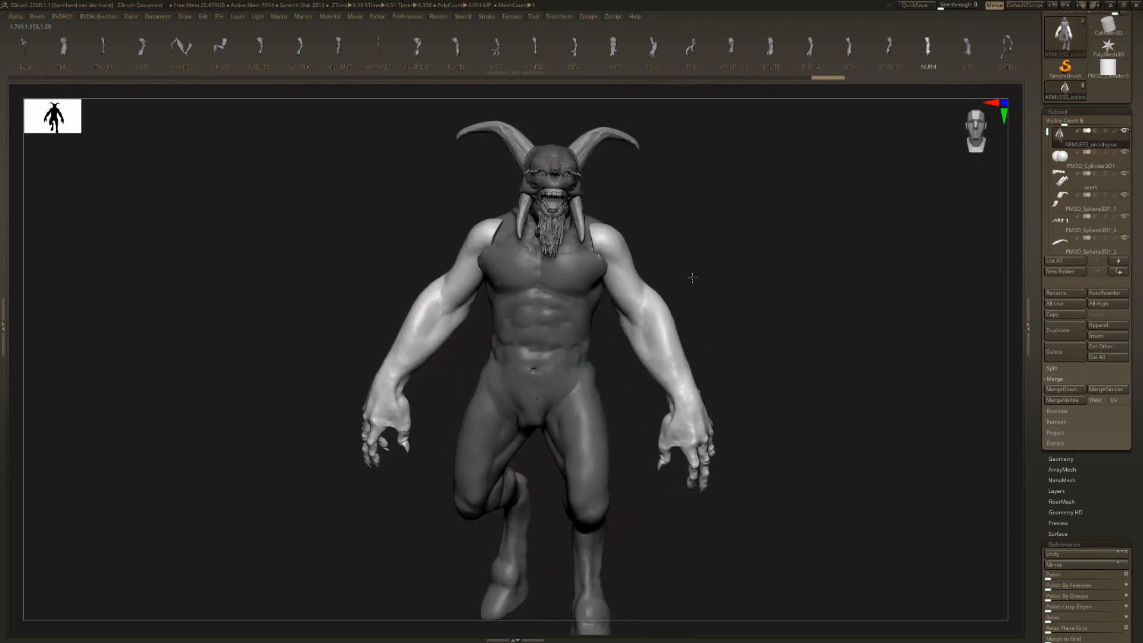
{"action": "left_click_drag", "start_coordinate": [733, 260], "coordinate": [867, 128]}
- Try out the OAF, BEEFY and HUMAN_M arm variants on the body
{"action": "left_click", "coordinate": [968, 50]}
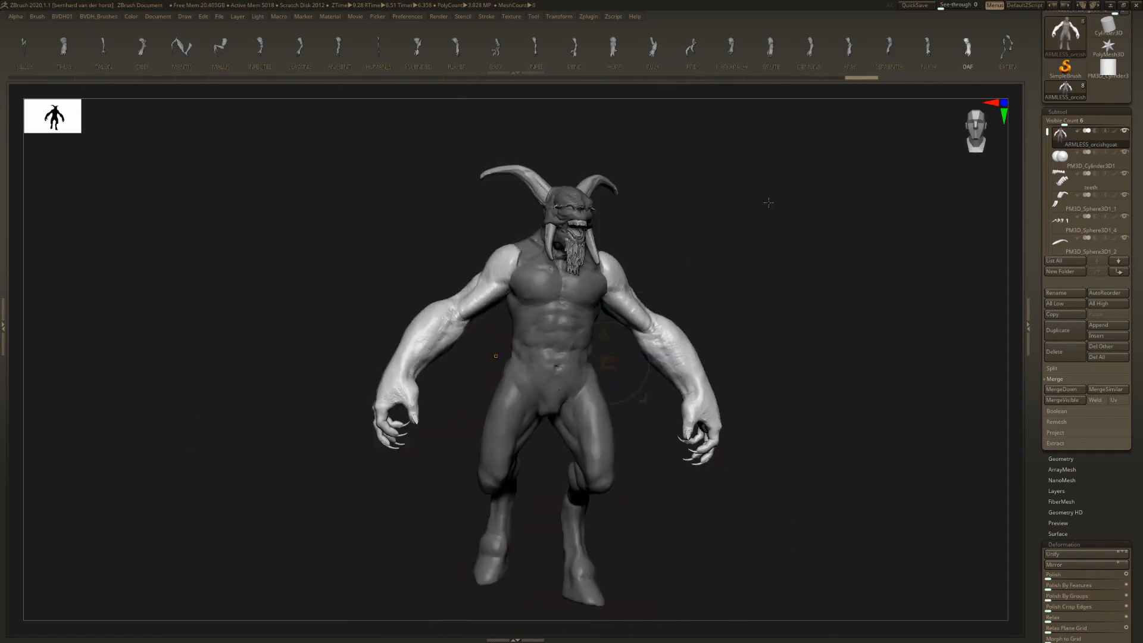
{"action": "mouse_move", "coordinate": [770, 204]}
{"action": "left_mouse_down"}
{"action": "mouse_move", "coordinate": [763, 214]}
{"action": "mouse_move", "coordinate": [772, 200]}
{"action": "left_mouse_up"}
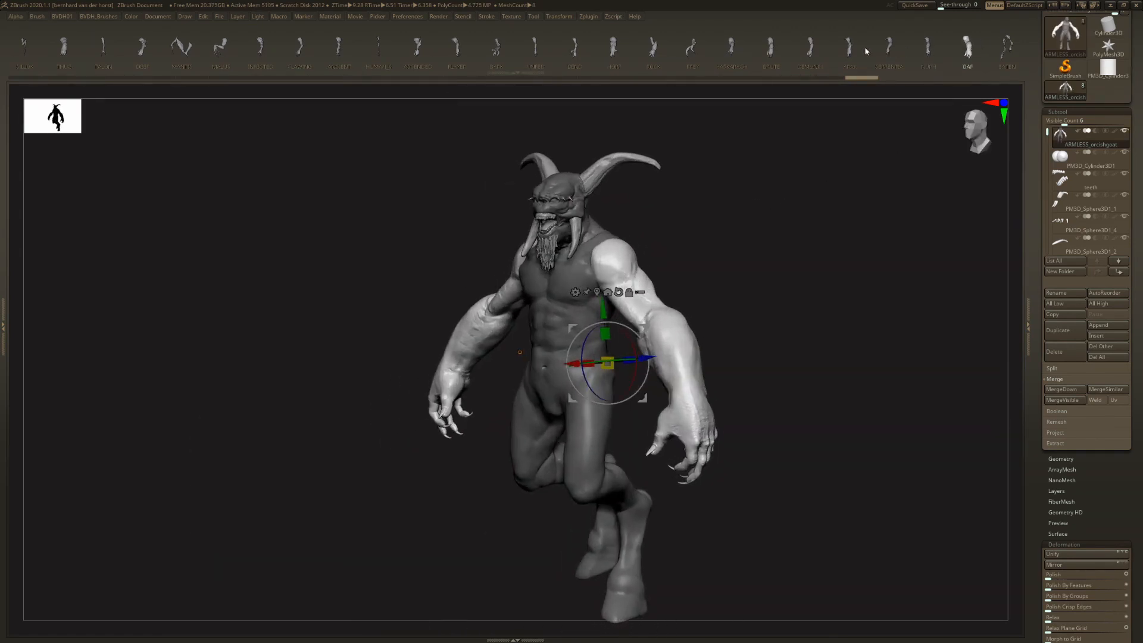
{"action": "left_click", "coordinate": [868, 48]}
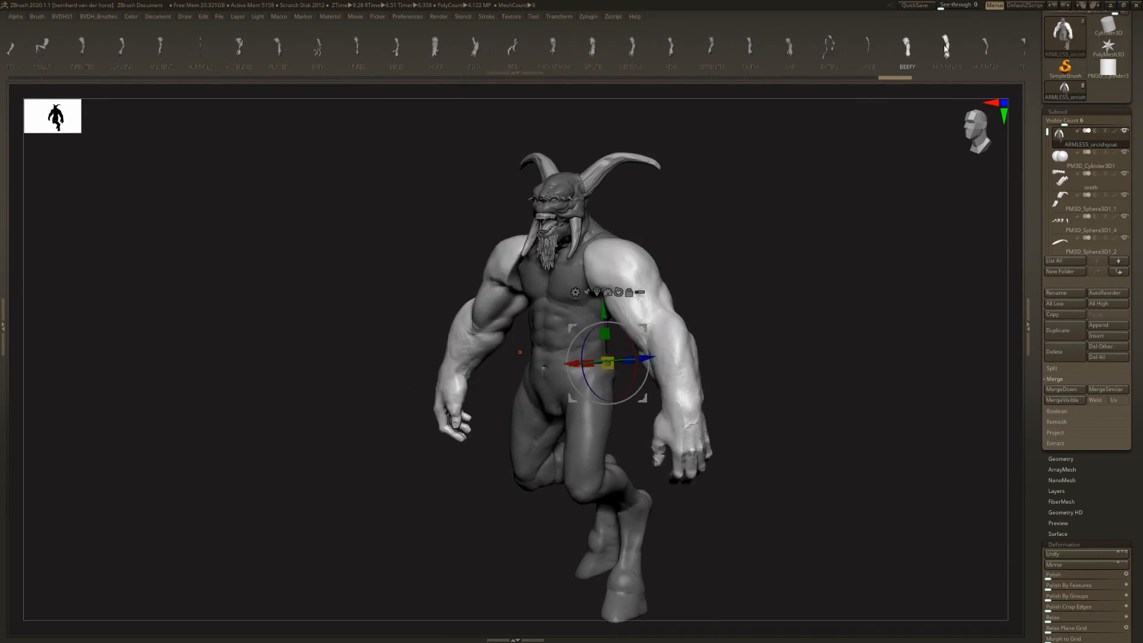
{"action": "left_click", "coordinate": [946, 50]}
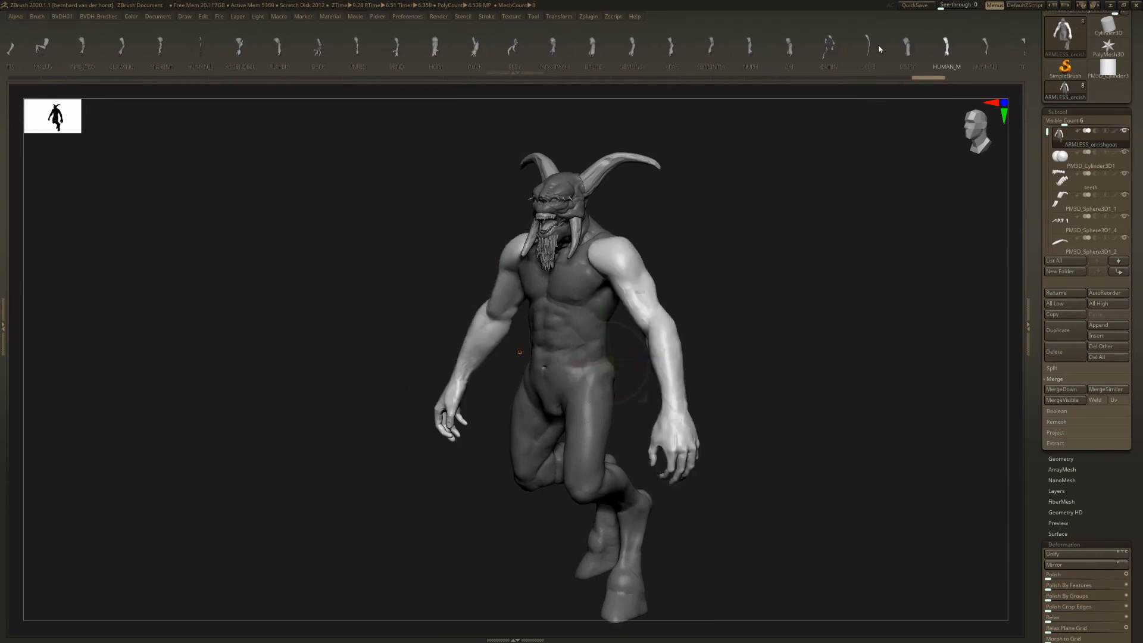
- Switch back to the OAF arms, scale them down slightly and move them up and outward onto the shoulders
{"action": "left_click", "coordinate": [828, 50]}
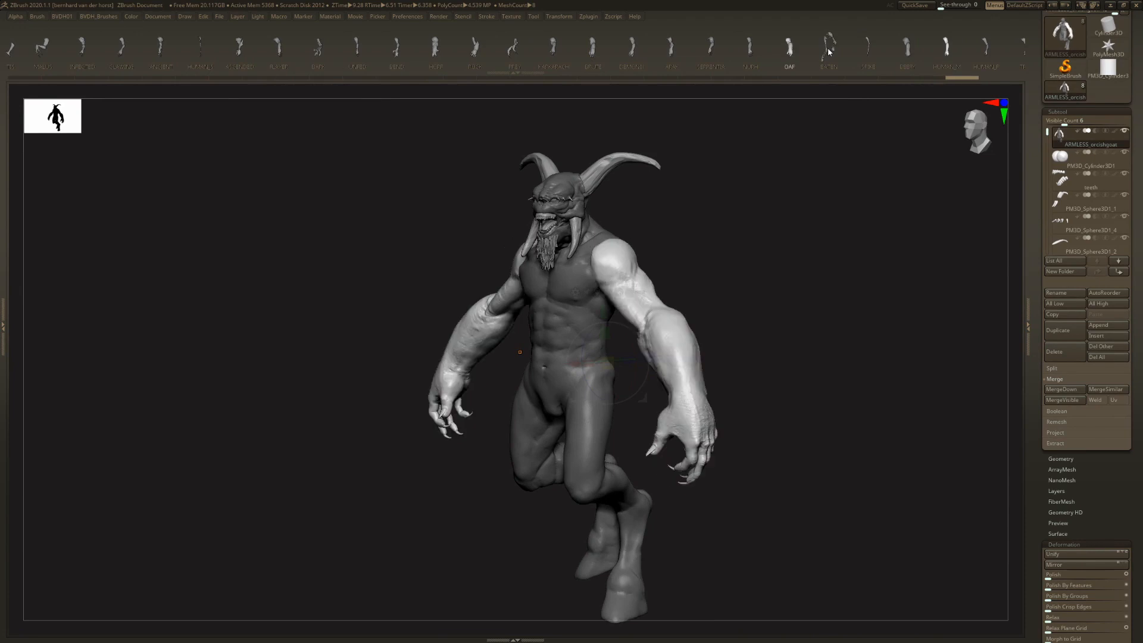
{"action": "left_click", "coordinate": [712, 48]}
{"action": "left_click", "coordinate": [751, 50]}
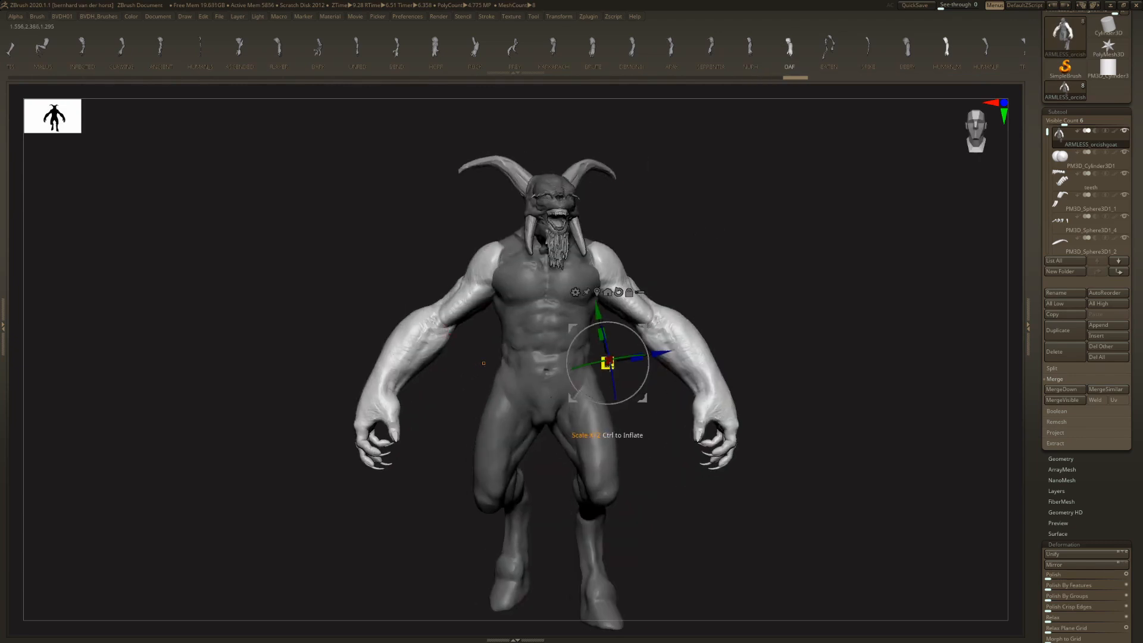
{"action": "left_click_drag", "start_coordinate": [607, 362], "coordinate": [596, 360]}
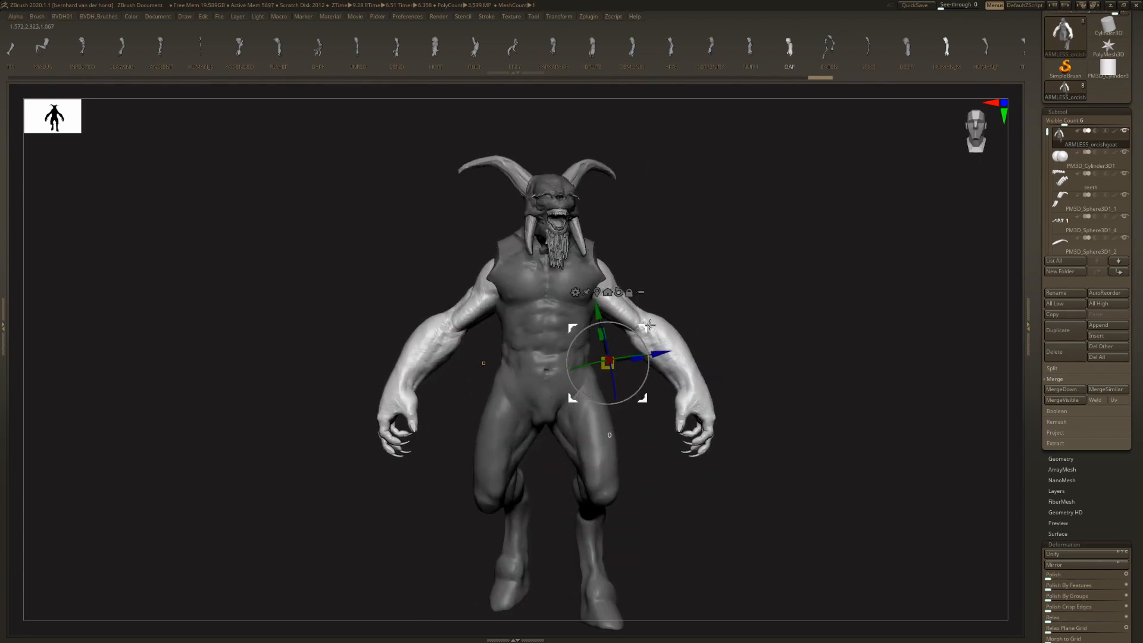
{"action": "left_click_drag", "start_coordinate": [647, 326], "coordinate": [656, 311]}
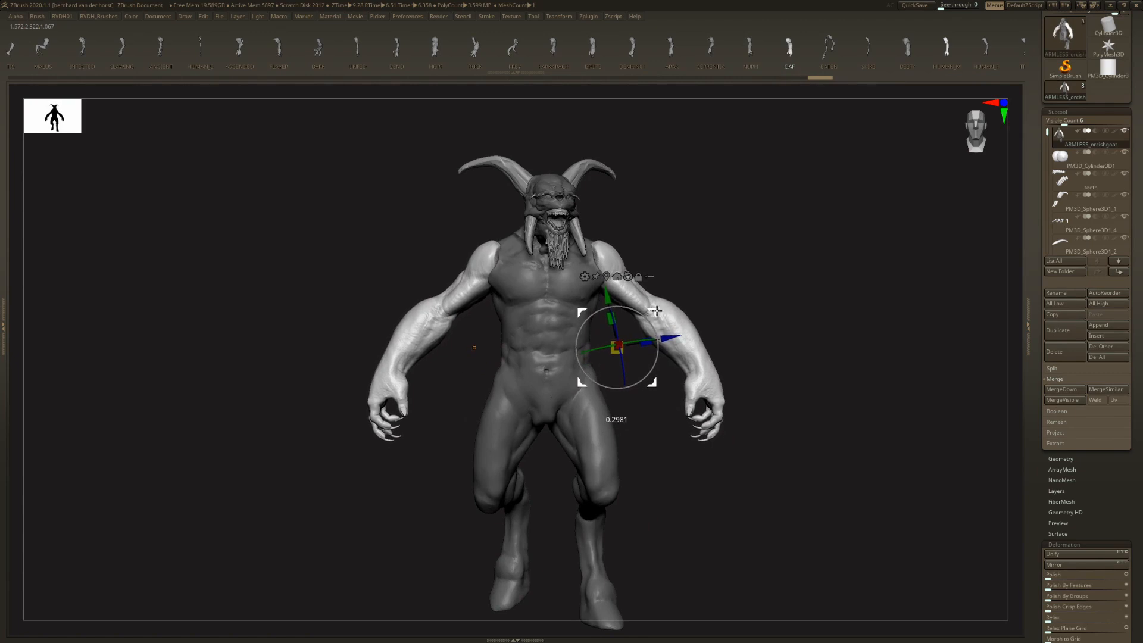
- Swap the arms for the skeletal EATEN variant and replace those with the SPIKE variant
{"action": "left_click", "coordinate": [824, 49]}
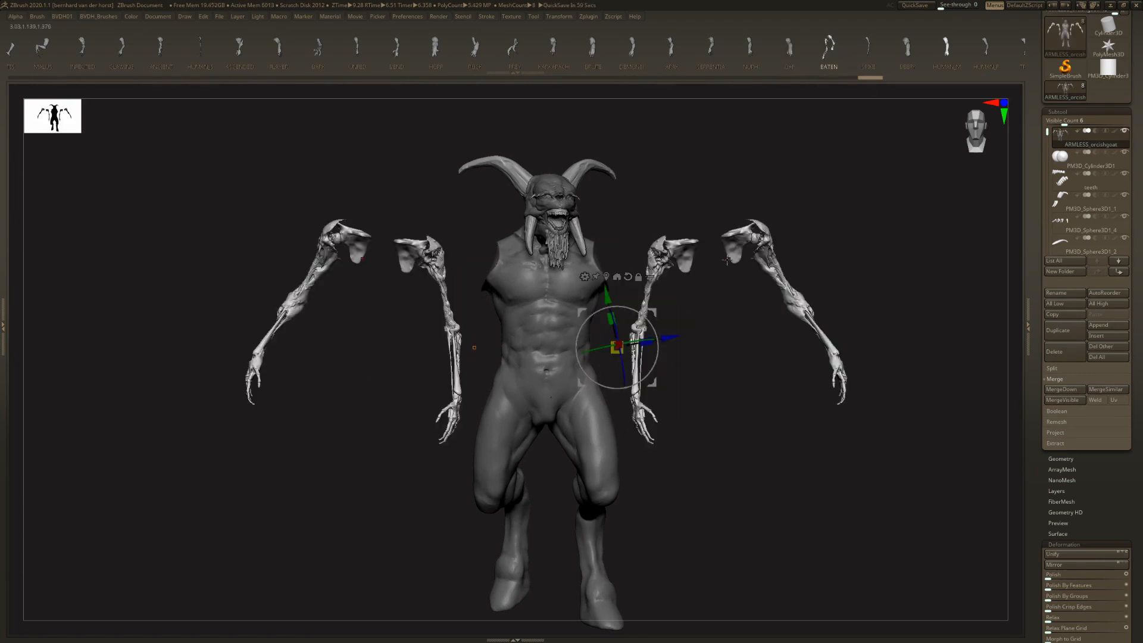
{"action": "left_click_drag", "start_coordinate": [792, 266], "coordinate": [775, 274]}
{"action": "left_click_drag", "start_coordinate": [734, 234], "coordinate": [735, 303]}
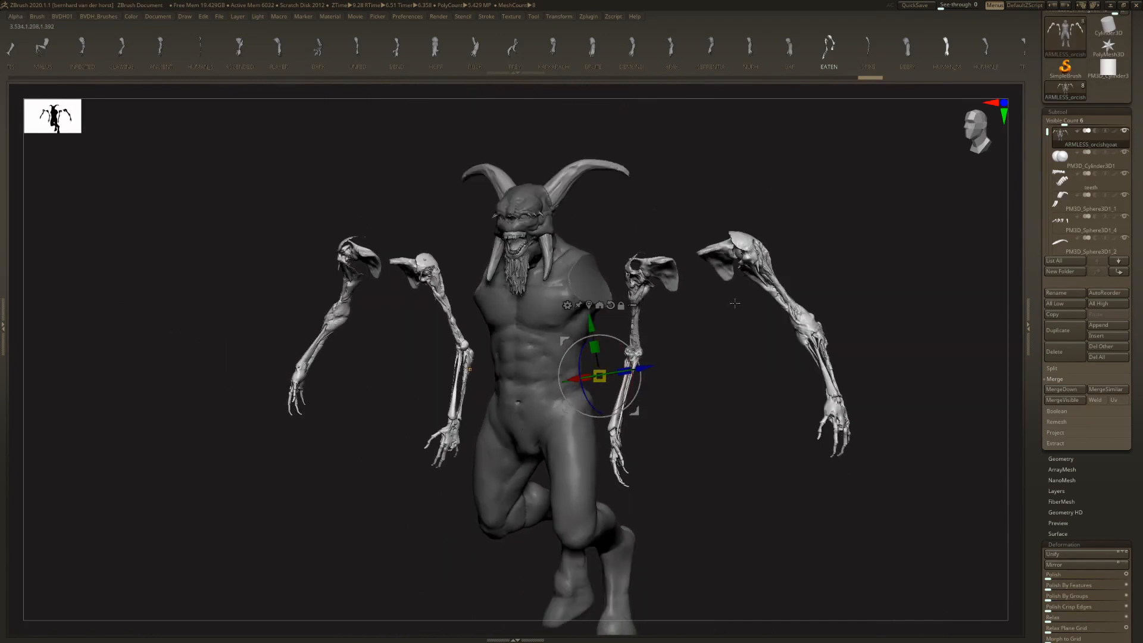
{"action": "left_click", "coordinate": [948, 53]}
{"action": "left_click", "coordinate": [867, 49]}
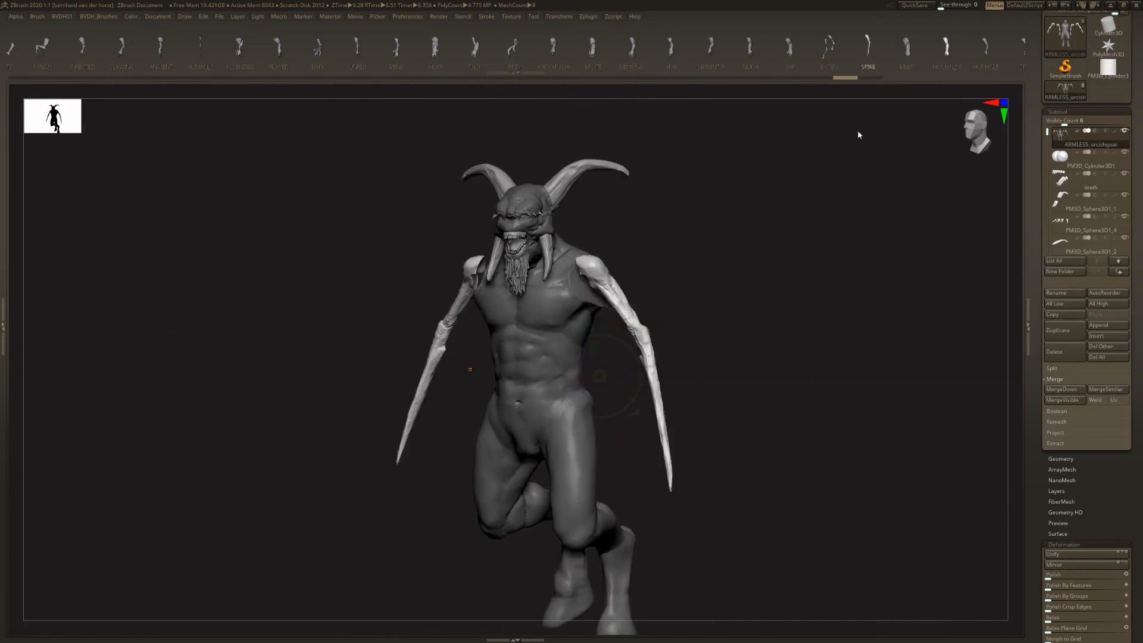
- Adjust the SPIKE arms against the torso and replace them with the BEEFY variant
{"action": "left_click_drag", "start_coordinate": [825, 229], "coordinate": [728, 293]}
{"action": "left_click_drag", "start_coordinate": [600, 376], "coordinate": [599, 404]}
{"action": "left_click_drag", "start_coordinate": [690, 267], "coordinate": [659, 279]}
{"action": "left_click", "coordinate": [909, 51]}
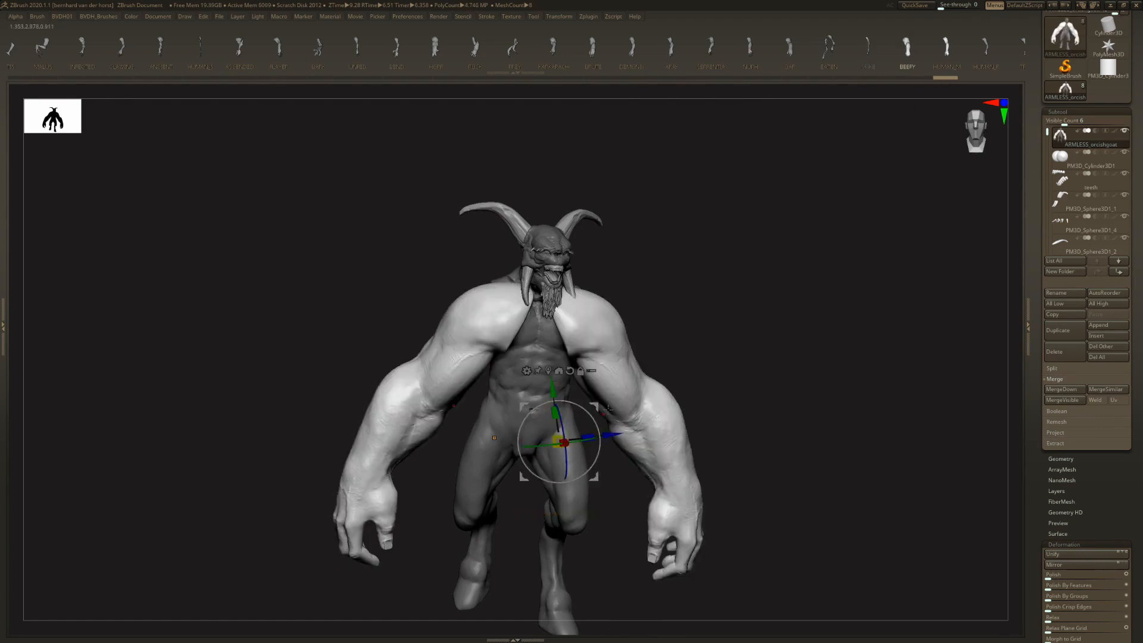
- Relocate the transform gizmo to the shoulder and shift the BEEFY arms downward and slightly outward from the torso
{"action": "left_click_drag", "start_coordinate": [567, 437], "coordinate": [614, 360]}
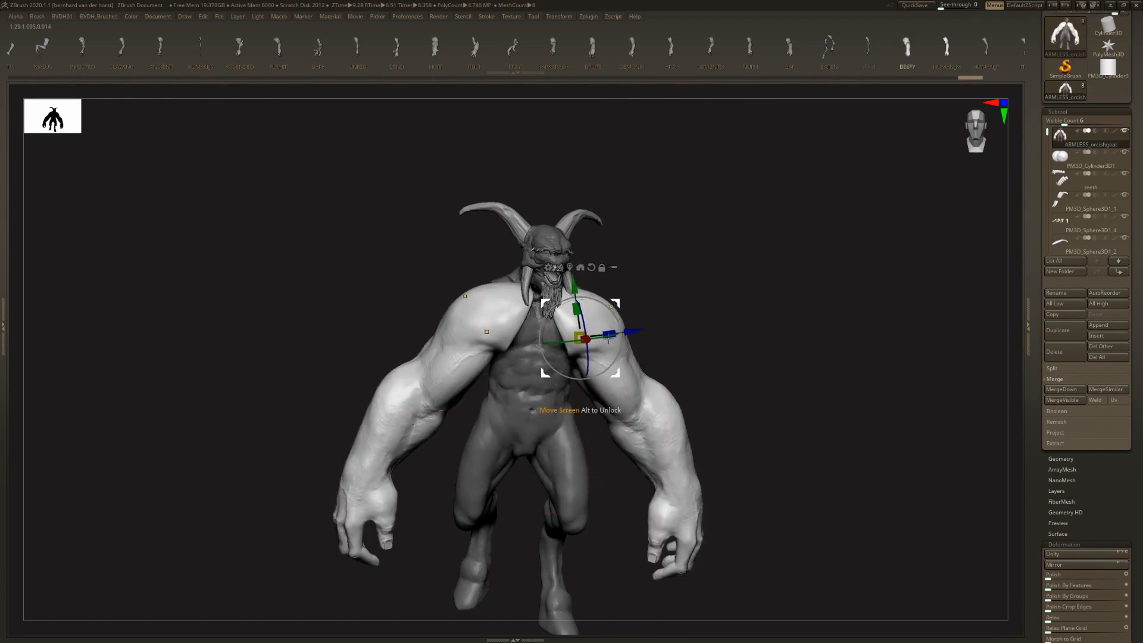
{"action": "left_click_drag", "start_coordinate": [613, 305], "coordinate": [626, 360], "text": "alt"}
{"action": "left_click_drag", "start_coordinate": [734, 381], "coordinate": [609, 403]}
{"action": "left_click_drag", "start_coordinate": [672, 368], "coordinate": [698, 352]}
{"action": "right_click_drag", "start_coordinate": [697, 351], "coordinate": [738, 355]}
- Try the HUMAN_M and HUMAN_F arm variants on the body, adjusting their placement at the shoulders
{"action": "left_click", "coordinate": [946, 54]}
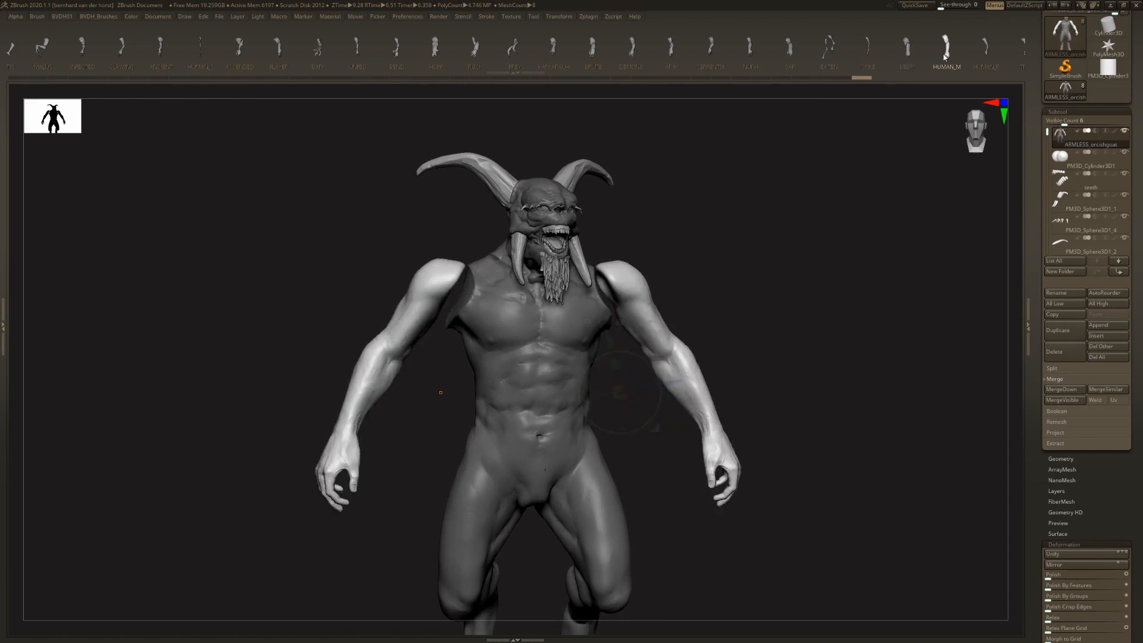
{"action": "left_click_drag", "start_coordinate": [656, 357], "coordinate": [639, 365]}
{"action": "right_click_drag", "start_coordinate": [598, 389], "coordinate": [623, 370]}
{"action": "left_click", "coordinate": [983, 53]}
{"action": "left_click_drag", "start_coordinate": [607, 395], "coordinate": [621, 383]}
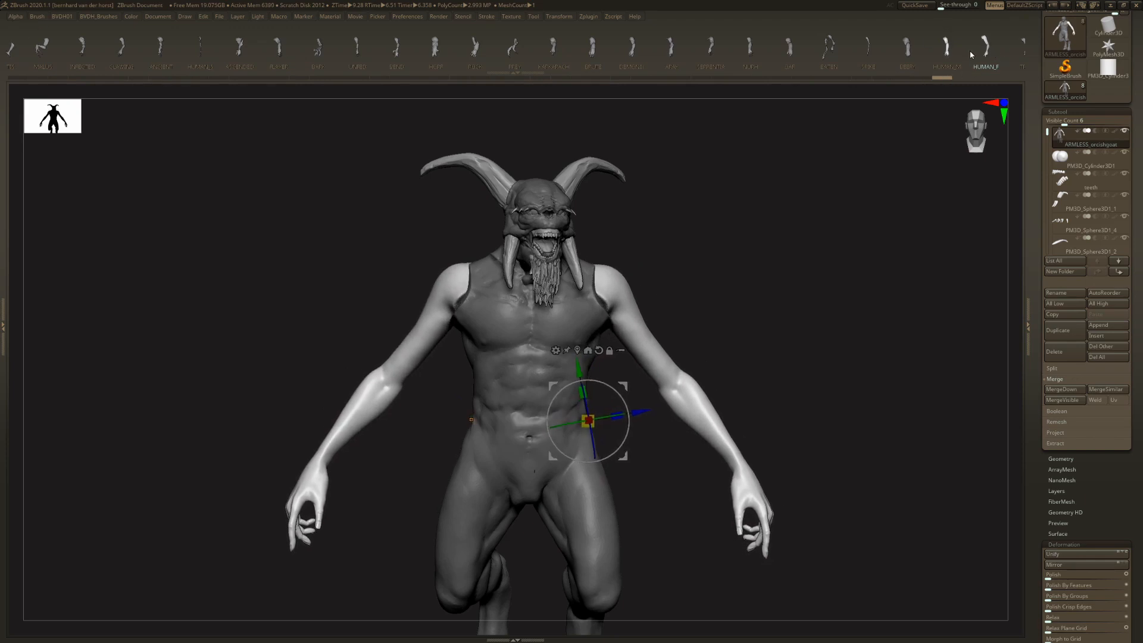
- Try the ridged, clawed arm variant that follows HUMAN_F, and replace it with the spiny HEL arms
{"action": "left_click", "coordinate": [972, 54]}
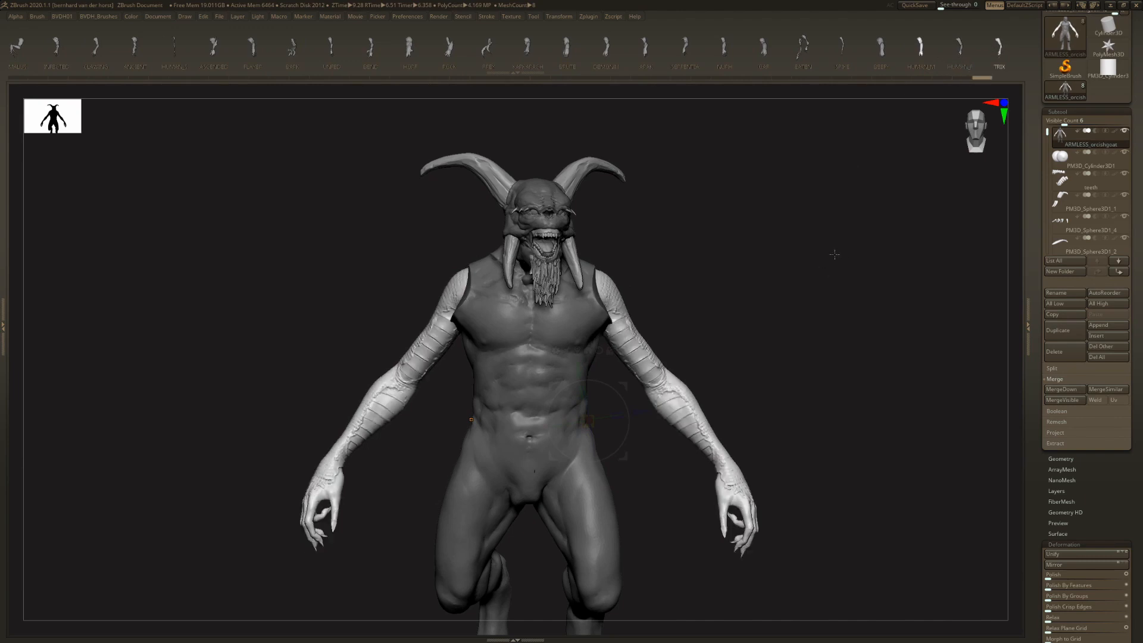
{"action": "left_click_drag", "start_coordinate": [833, 262], "coordinate": [732, 289]}
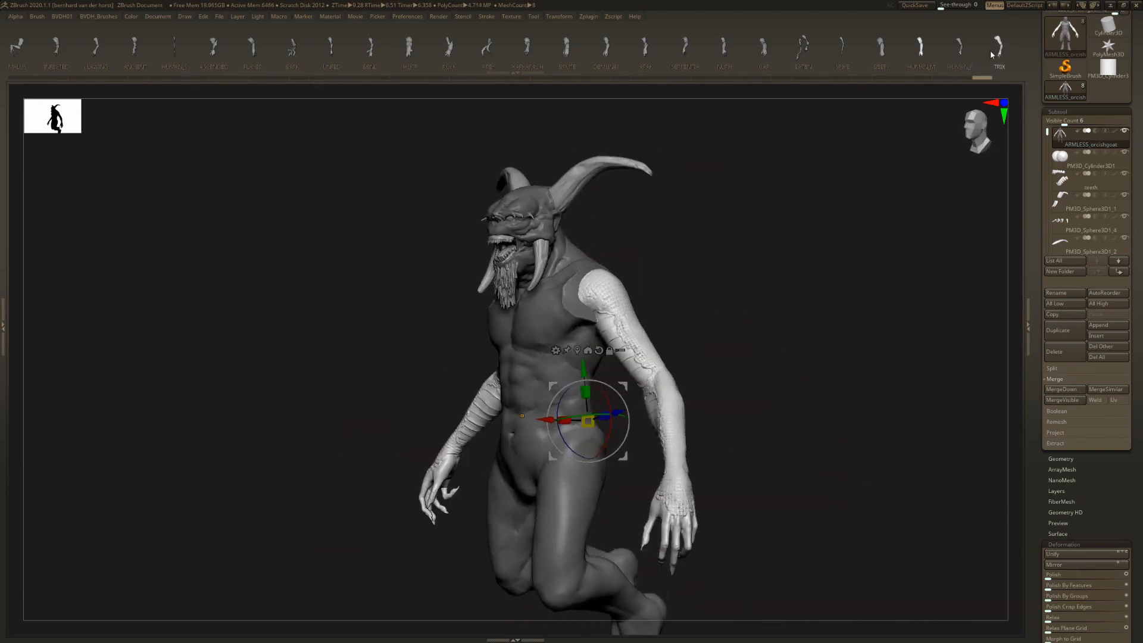
{"action": "left_click", "coordinate": [894, 47]}
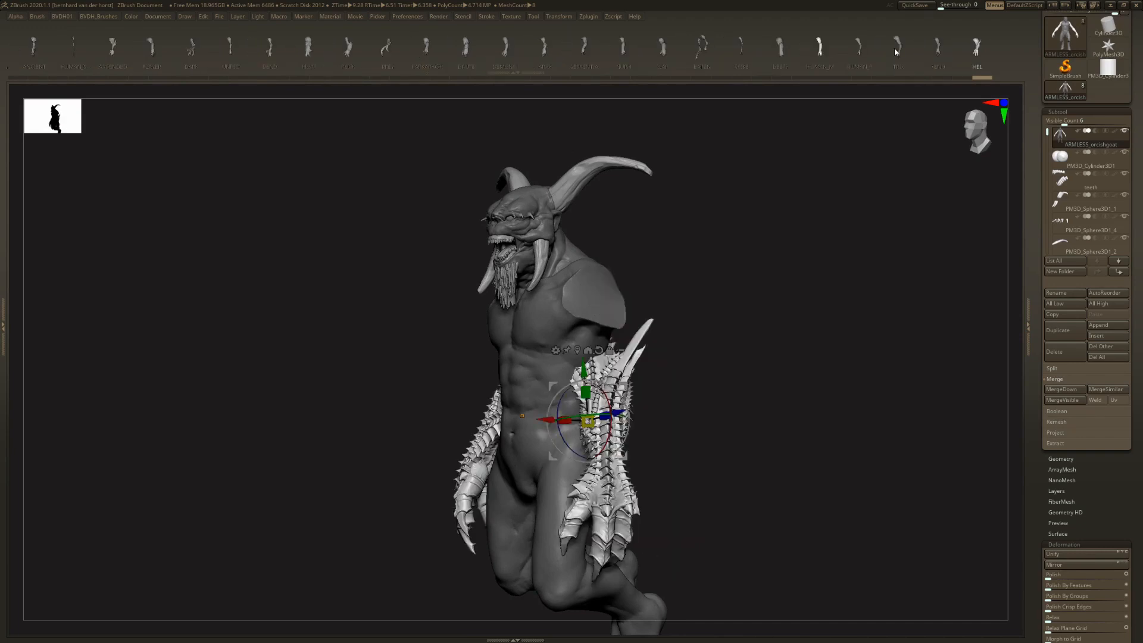
{"action": "scroll", "coordinate": [895, 47], "scroll_direction": "down", "scroll_amount": 3}
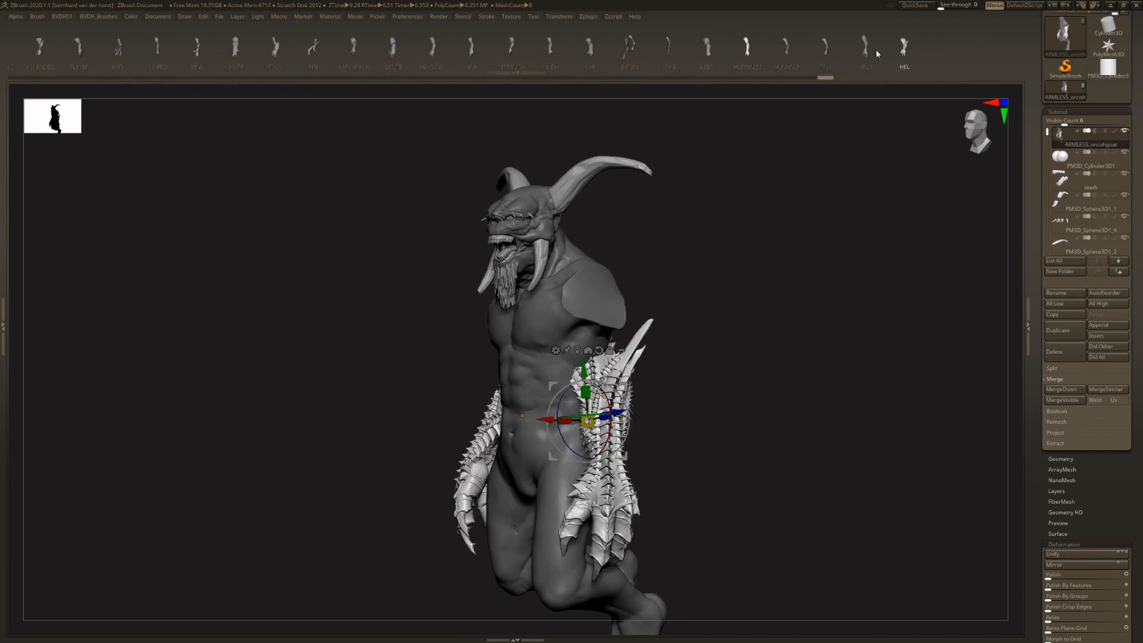
- Replace the arms with the XENO variant and adjust their placement against the shoulders
{"action": "left_click", "coordinate": [874, 50]}
{"action": "left_click_drag", "start_coordinate": [684, 293], "coordinate": [724, 292]}
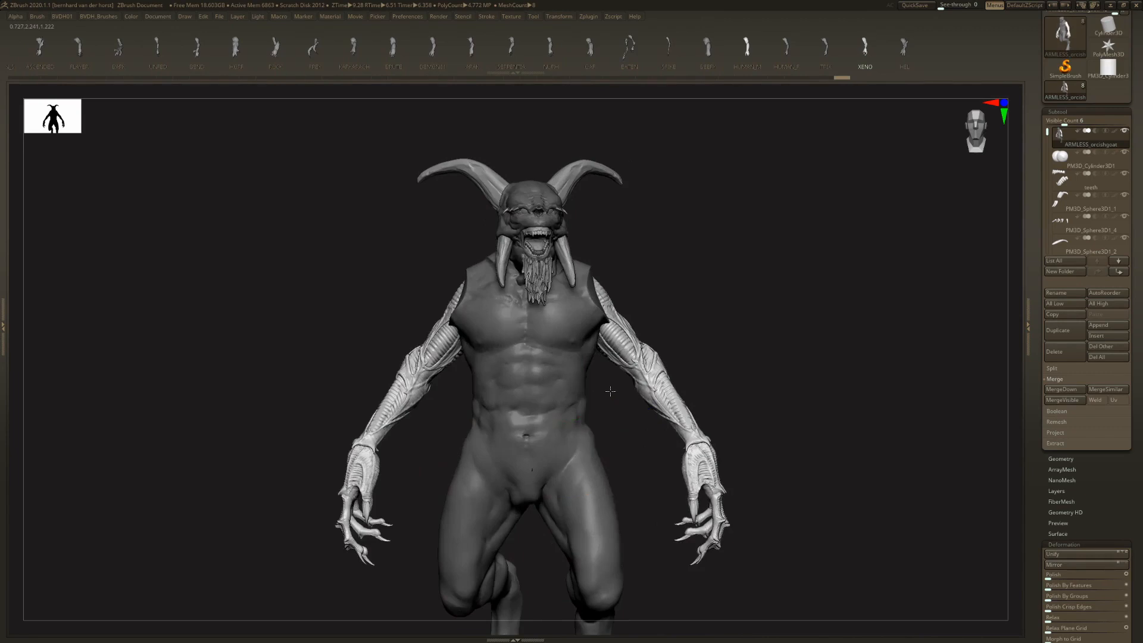
{"action": "left_click_drag", "start_coordinate": [611, 391], "coordinate": [646, 383], "text": "shift"}
{"action": "left_click_drag", "start_coordinate": [678, 338], "coordinate": [640, 331]}
{"action": "mouse_move", "coordinate": [729, 351]}
{"action": "left_mouse_down", "text": "alt"}
{"action": "mouse_move", "coordinate": [730, 306]}
{"action": "mouse_move", "coordinate": [735, 348]}
{"action": "mouse_move", "coordinate": [719, 331]}
{"action": "mouse_move", "coordinate": [654, 328]}
{"action": "mouse_move", "coordinate": [792, 333]}
{"action": "left_mouse_up", "text": "alt"}
- Switch to the HEL arms and move them up and outward onto the shoulders
{"action": "left_click", "coordinate": [904, 48]}
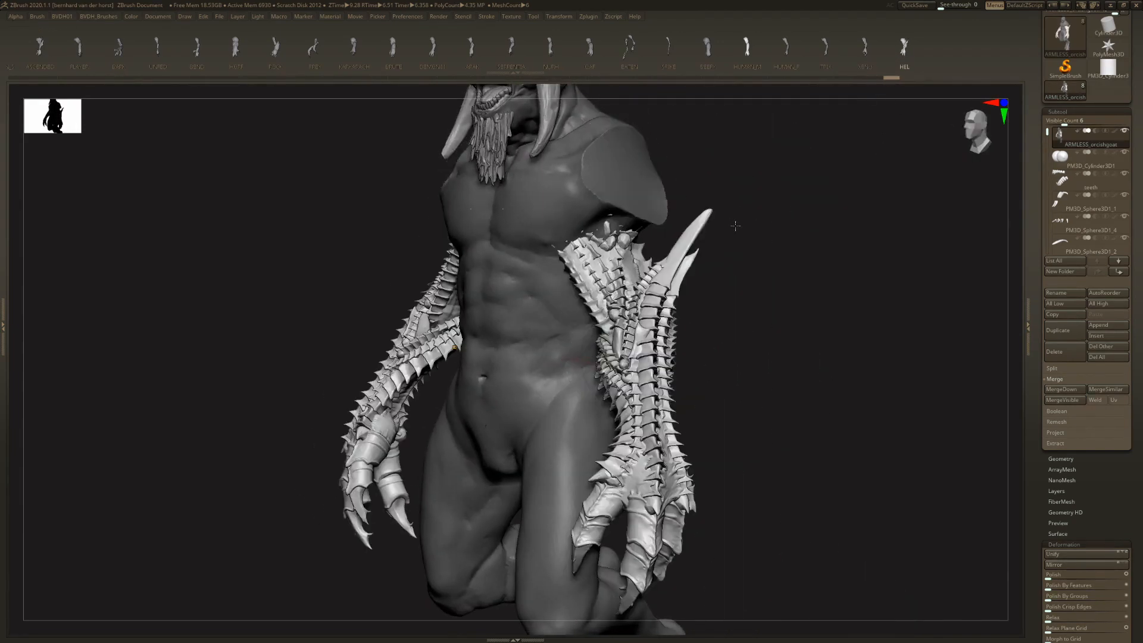
{"action": "left_click_drag", "start_coordinate": [719, 256], "coordinate": [662, 261], "text": "alt"}
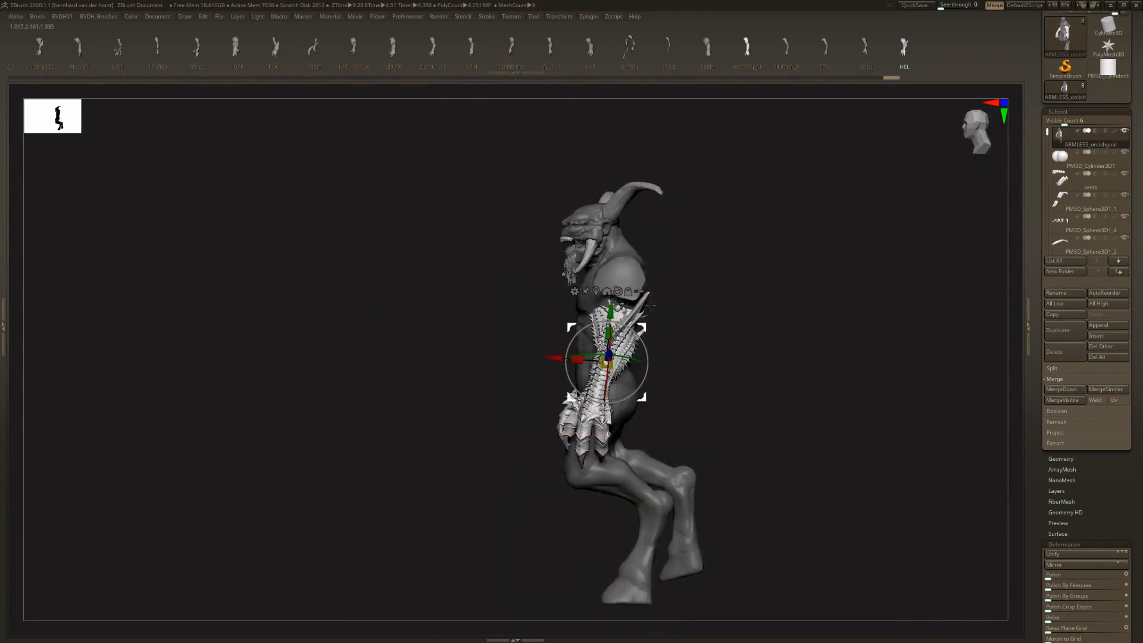
{"action": "left_click_drag", "start_coordinate": [646, 326], "coordinate": [717, 318]}
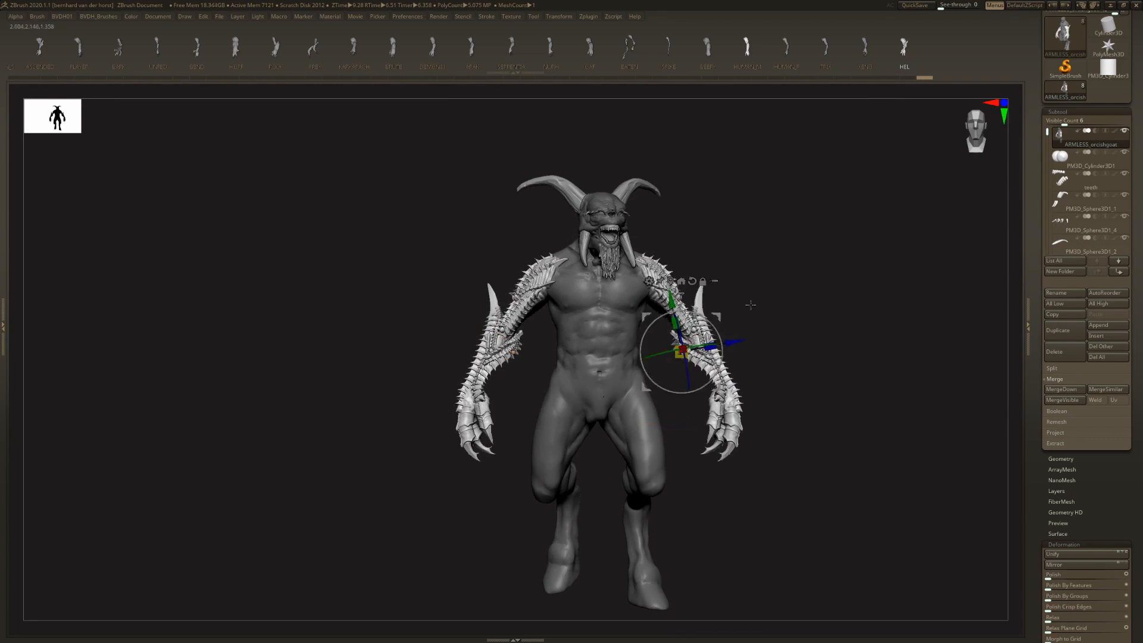
{"action": "mouse_move", "coordinate": [751, 305]}
{"action": "left_mouse_down", "text": "alt"}
{"action": "mouse_move", "coordinate": [783, 324]}
{"action": "mouse_move", "coordinate": [724, 291]}
{"action": "mouse_move", "coordinate": [717, 267]}
{"action": "left_mouse_up", "text": "alt"}
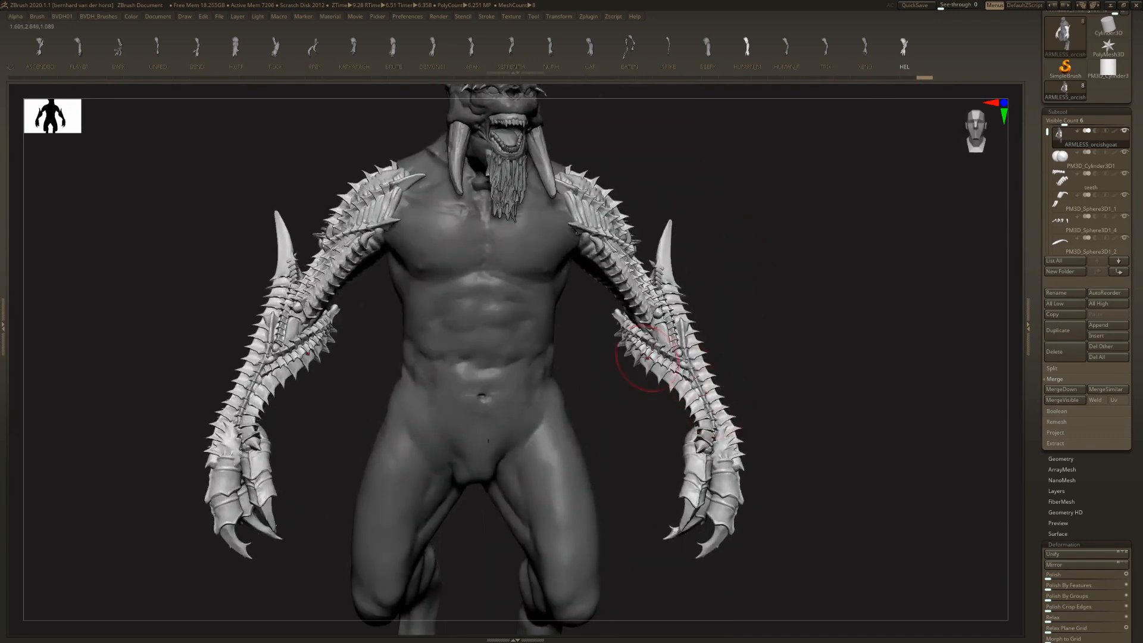
- Clear the mask from the body, try to swap the arms for the OAF variant, and undo both changes
{"action": "right_click_drag", "start_coordinate": [646, 356], "coordinate": [625, 296]}
{"action": "mouse_move", "coordinate": [757, 274]}
{"action": "right_mouse_down"}
{"action": "mouse_move", "coordinate": [720, 264]}
{"action": "mouse_move", "coordinate": [703, 245]}
{"action": "mouse_move", "coordinate": [762, 275]}
{"action": "mouse_move", "coordinate": [756, 287]}
{"action": "mouse_move", "coordinate": [734, 255]}
{"action": "mouse_move", "coordinate": [762, 220]}
{"action": "right_mouse_up"}
{"action": "key", "text": "w"}
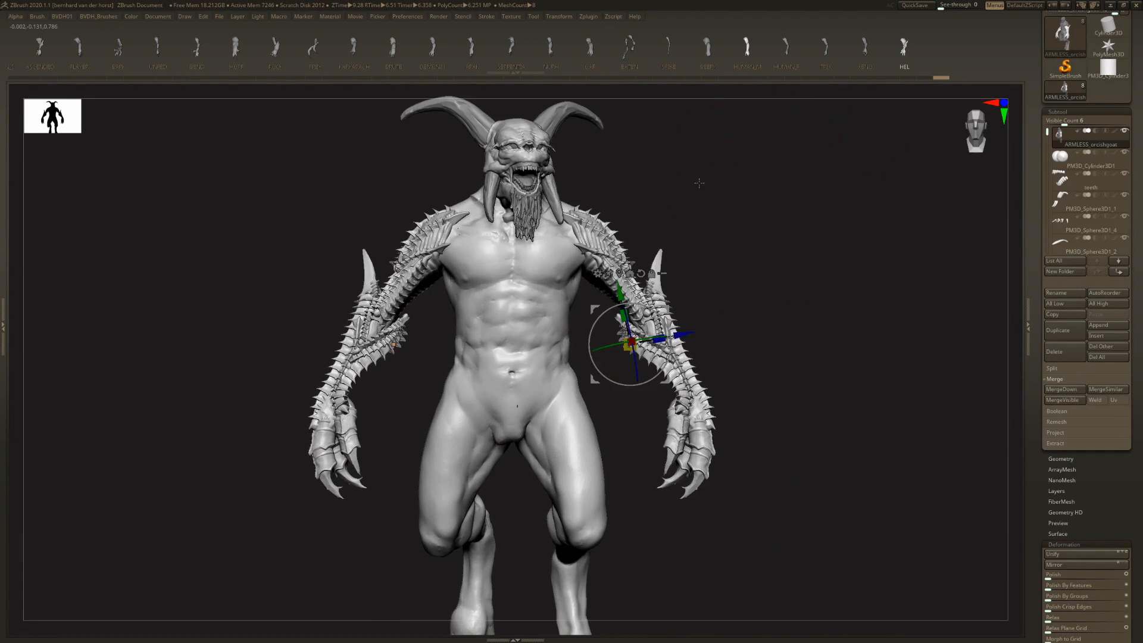
{"action": "left_click", "coordinate": [599, 55]}
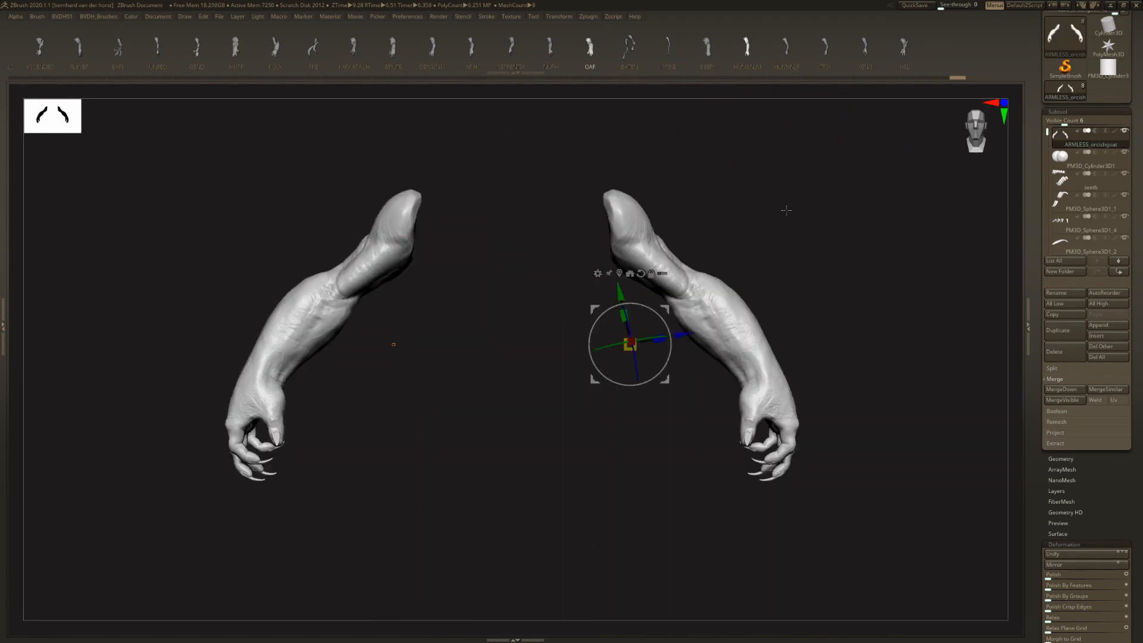
{"action": "key", "text": "ctrl+z"}
{"action": "key", "text": "ctrl+z"}
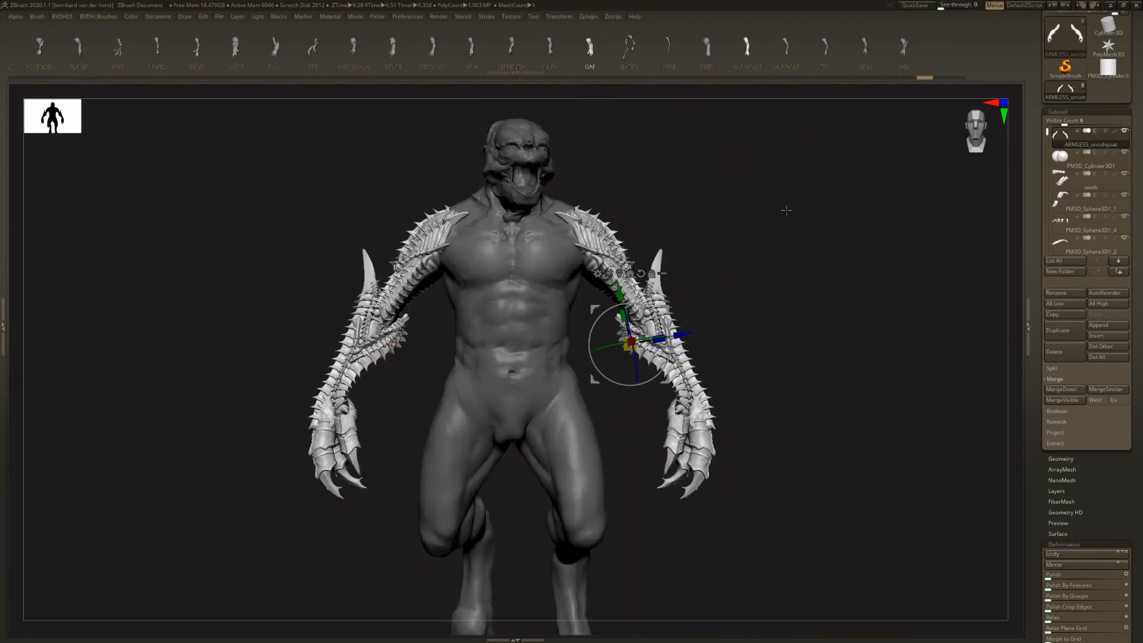
- Reselect the HEL arms, replace them with the BRUTE variant and relocate the transform gizmo to the shoulder
{"action": "left_click", "coordinate": [911, 53]}
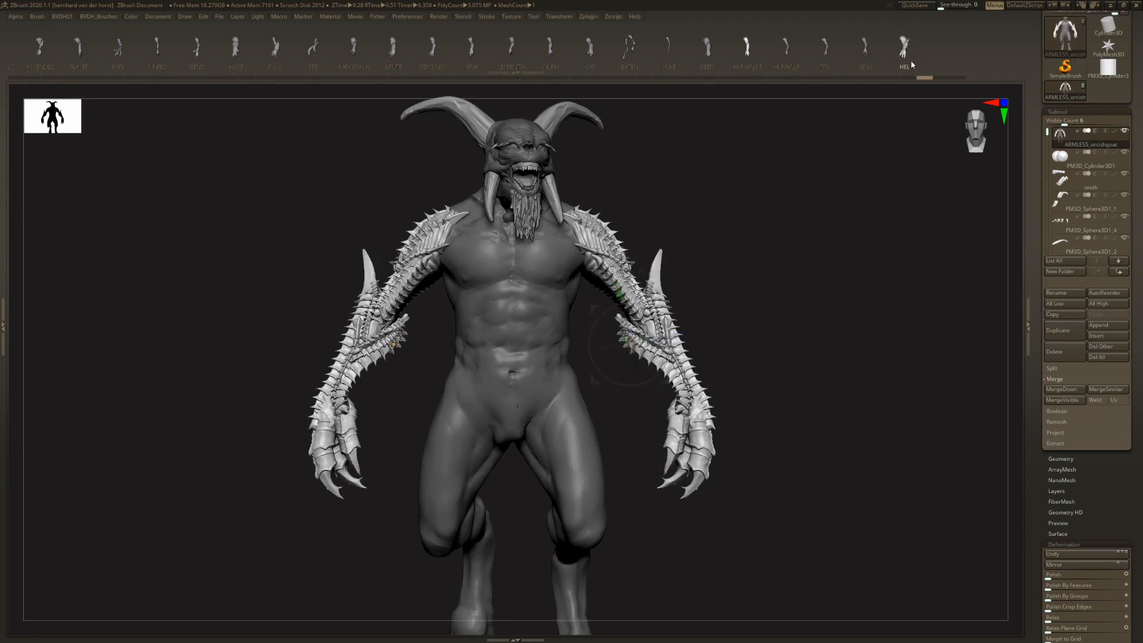
{"action": "left_click", "coordinate": [394, 54]}
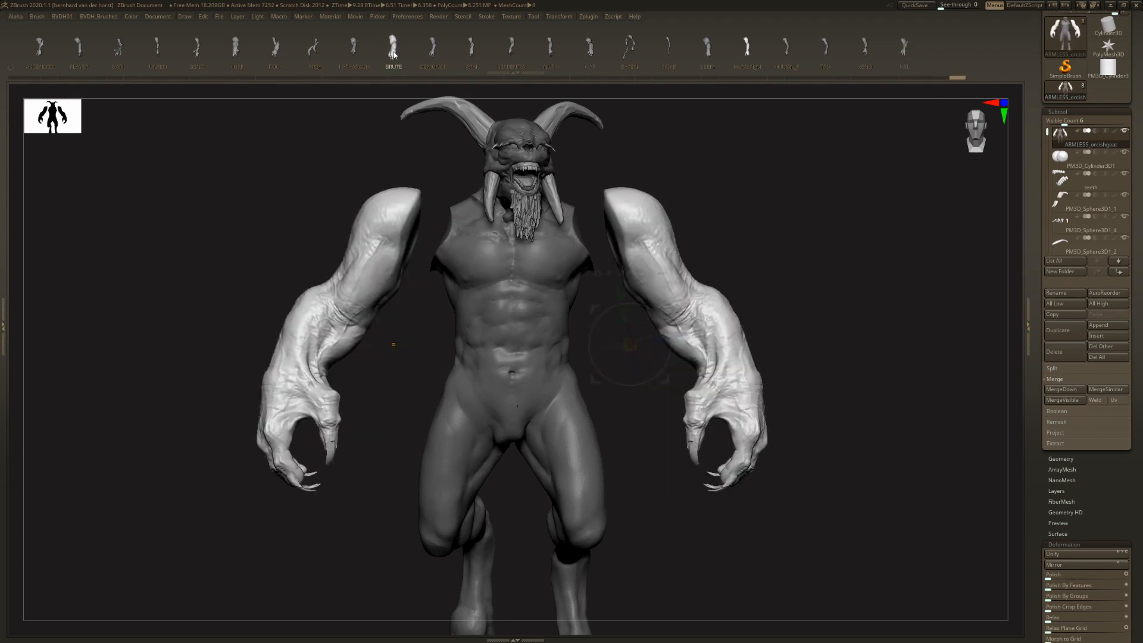
{"action": "left_click_drag", "start_coordinate": [721, 309], "coordinate": [694, 307]}
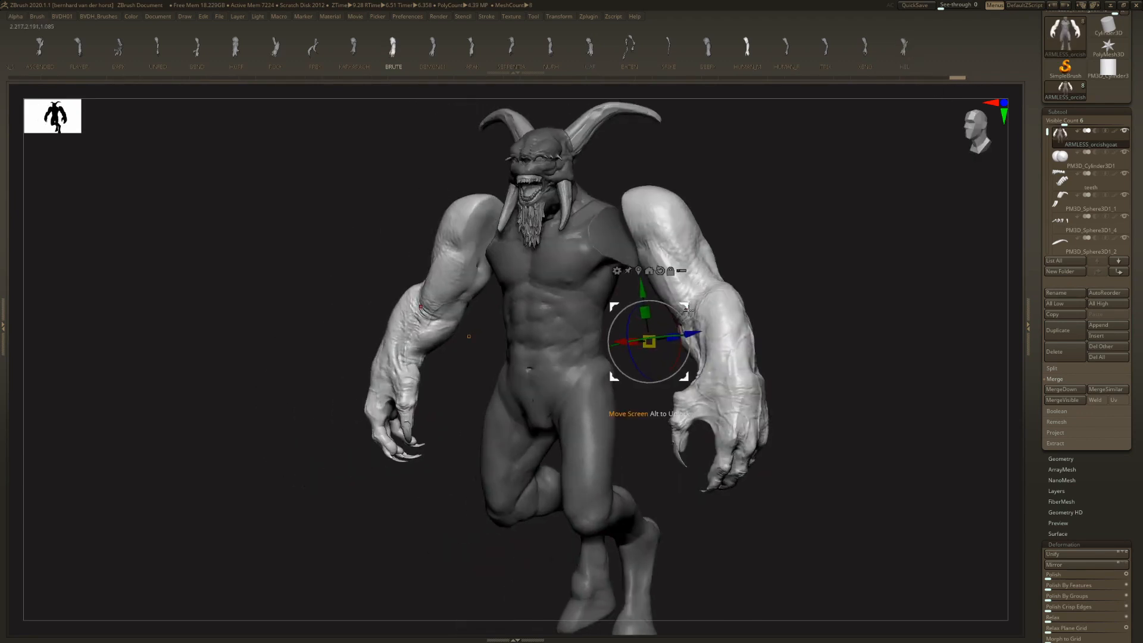
{"action": "right_click_drag", "start_coordinate": [689, 308], "coordinate": [670, 311], "text": "shift"}
{"action": "left_click_drag", "start_coordinate": [670, 311], "coordinate": [646, 187], "text": "alt"}
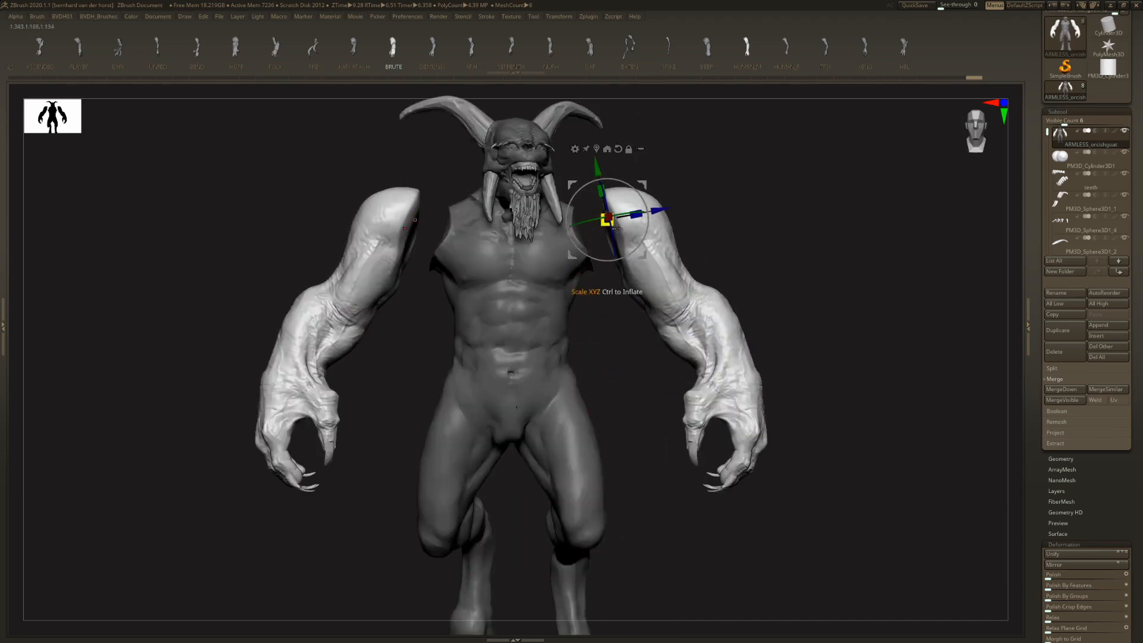
- Scale the BRUTE arms down, move them inward and down onto the shoulders, and refine their size
{"action": "left_click_drag", "start_coordinate": [613, 226], "coordinate": [605, 221]}
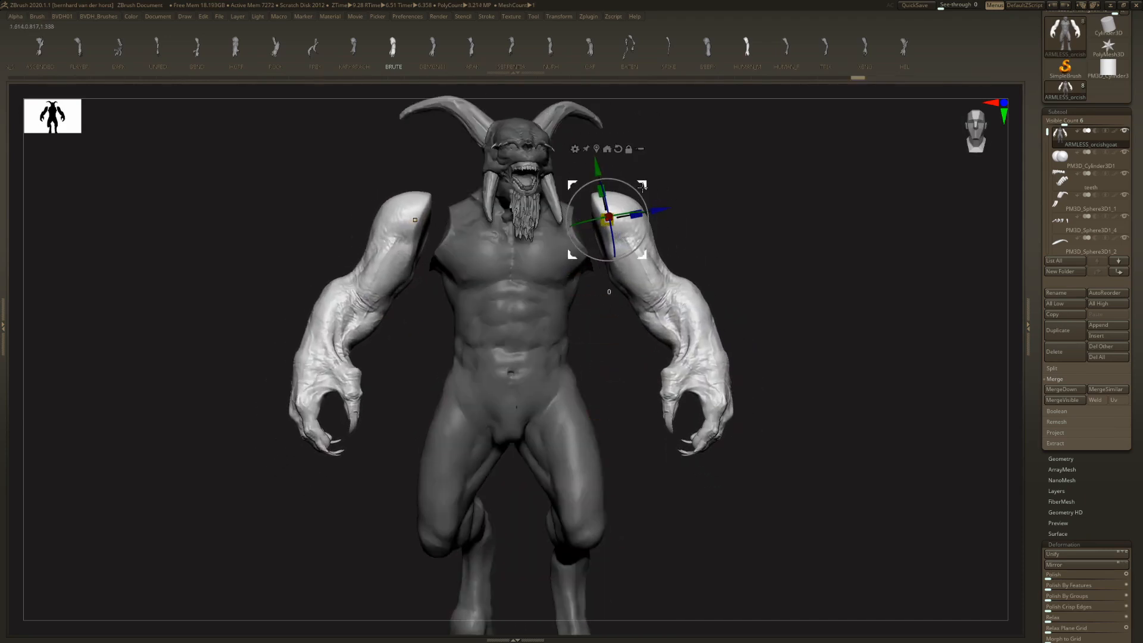
{"action": "left_click_drag", "start_coordinate": [643, 188], "coordinate": [619, 205]}
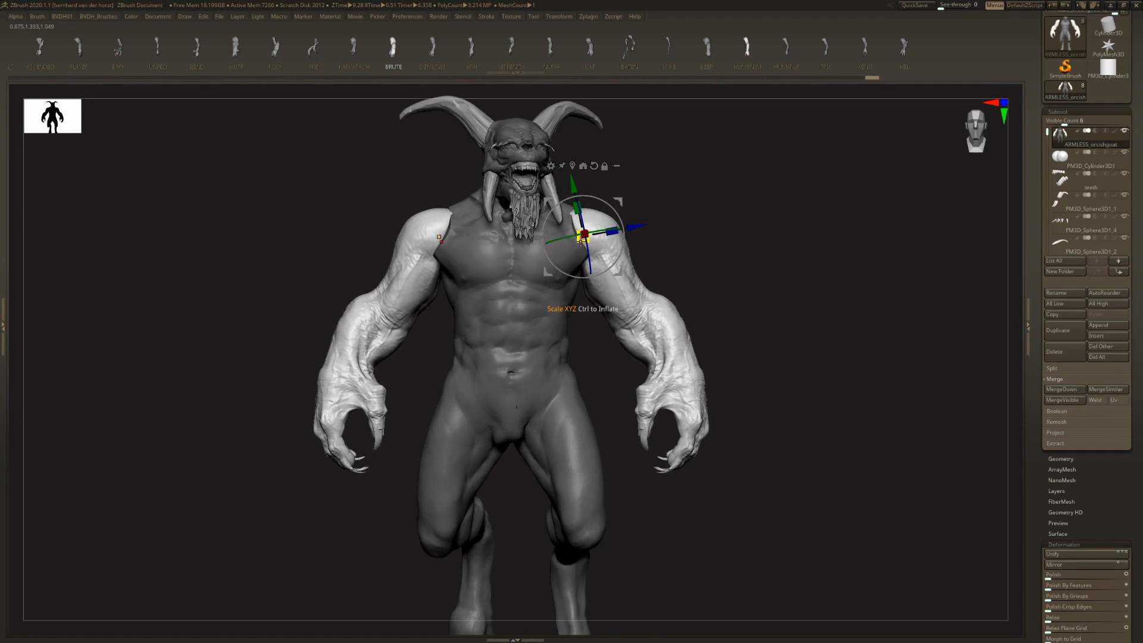
{"action": "left_click_drag", "start_coordinate": [580, 238], "coordinate": [557, 240]}
{"action": "left_click_drag", "start_coordinate": [756, 206], "coordinate": [612, 204]}
{"action": "left_click_drag", "start_coordinate": [645, 244], "coordinate": [674, 242]}
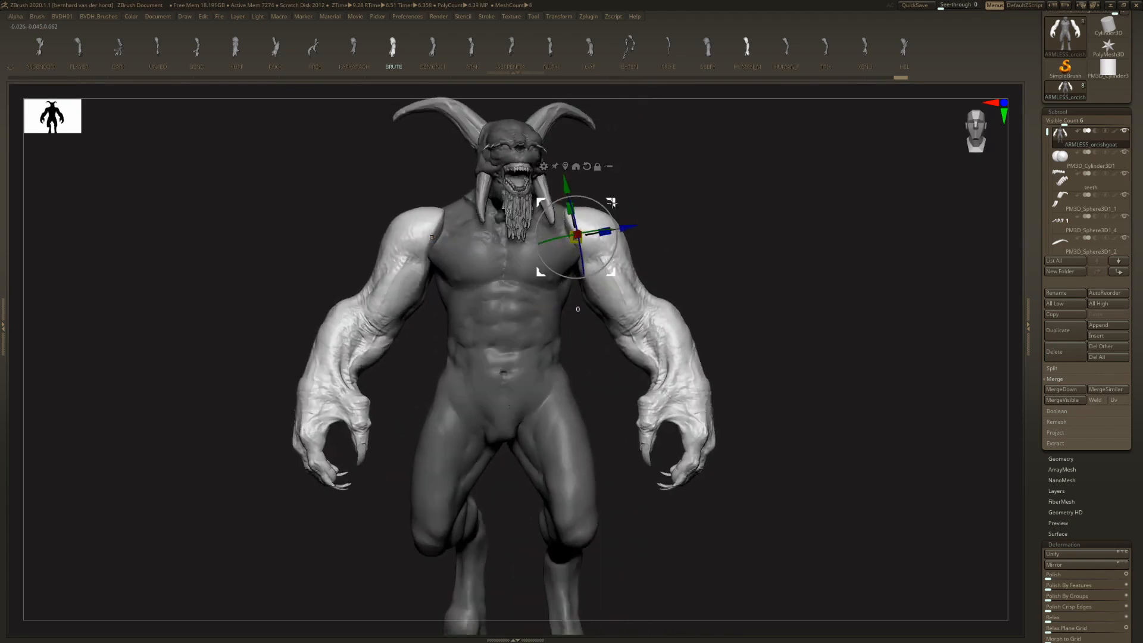
- Fine-tune the position and scale of the BRUTE arms so they sit tightly against the torso
{"action": "left_click_drag", "start_coordinate": [611, 202], "coordinate": [606, 203]}
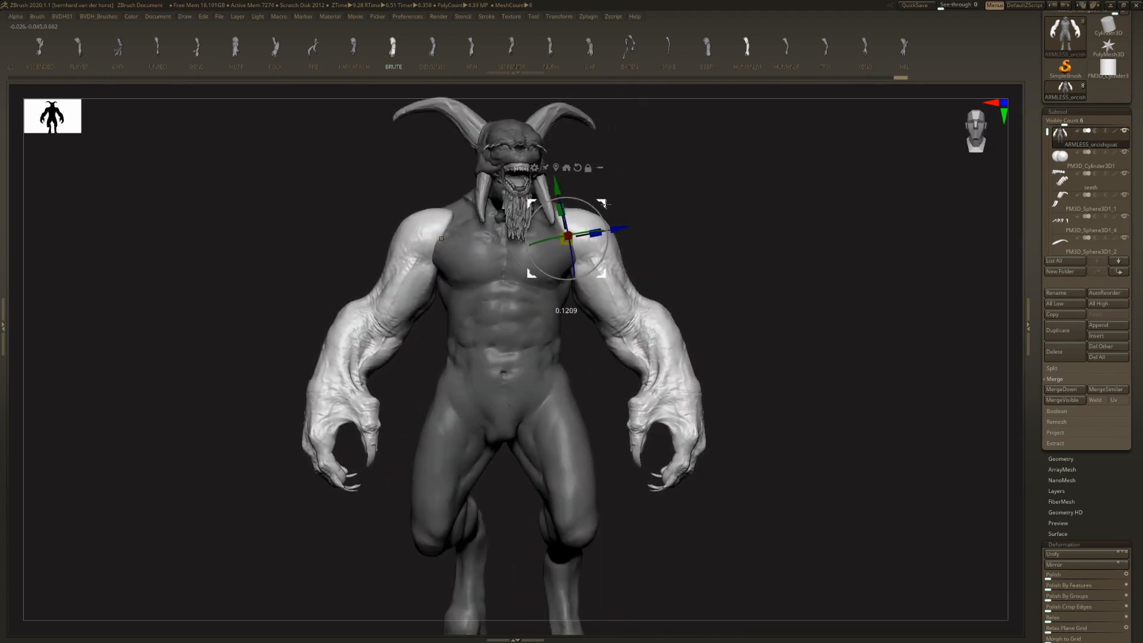
{"action": "mouse_move", "coordinate": [658, 235]}
{"action": "left_mouse_down"}
{"action": "mouse_move", "coordinate": [635, 238]}
{"action": "mouse_move", "coordinate": [655, 241]}
{"action": "left_mouse_up"}
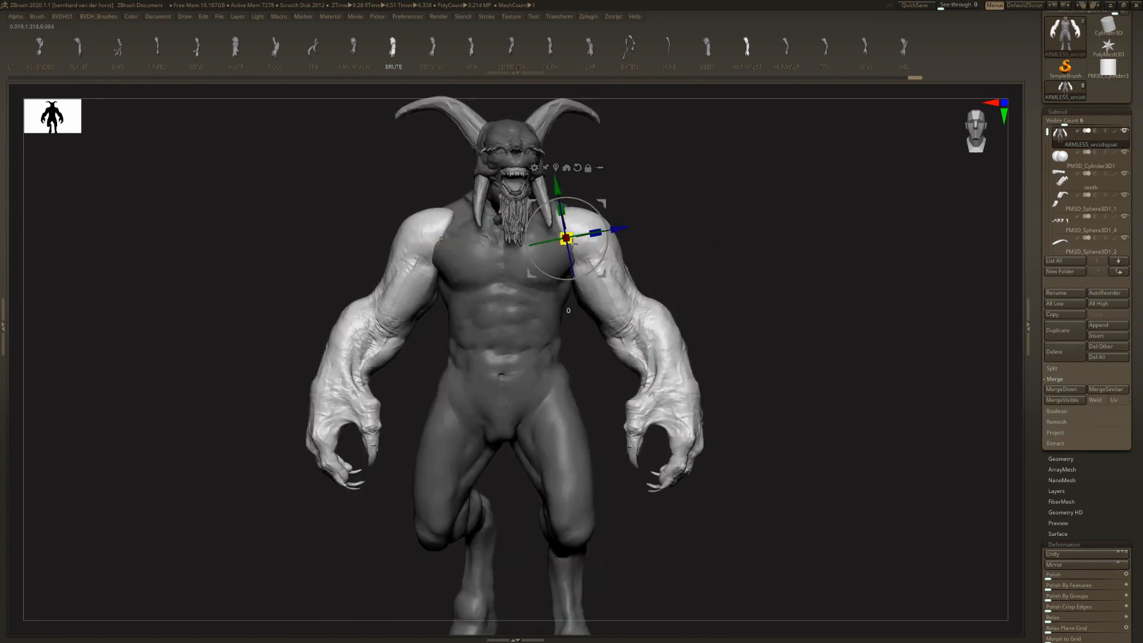
{"action": "left_click_drag", "start_coordinate": [573, 243], "coordinate": [565, 242]}
{"action": "mouse_move", "coordinate": [661, 243]}
{"action": "left_mouse_down"}
{"action": "mouse_move", "coordinate": [691, 244]}
{"action": "mouse_move", "coordinate": [654, 243]}
{"action": "mouse_move", "coordinate": [664, 241]}
{"action": "left_mouse_up"}
{"action": "left_click_drag", "start_coordinate": [609, 204], "coordinate": [613, 201]}
- Return to Draw mode, clear the body's mask and inspect the attached BRUTE arms from several angles
{"action": "key", "text": "q"}
{"action": "left_click_drag", "start_coordinate": [713, 247], "coordinate": [749, 288]}
{"action": "left_click_drag", "start_coordinate": [783, 209], "coordinate": [672, 207]}
{"action": "right_click_drag", "start_coordinate": [668, 264], "coordinate": [623, 254]}
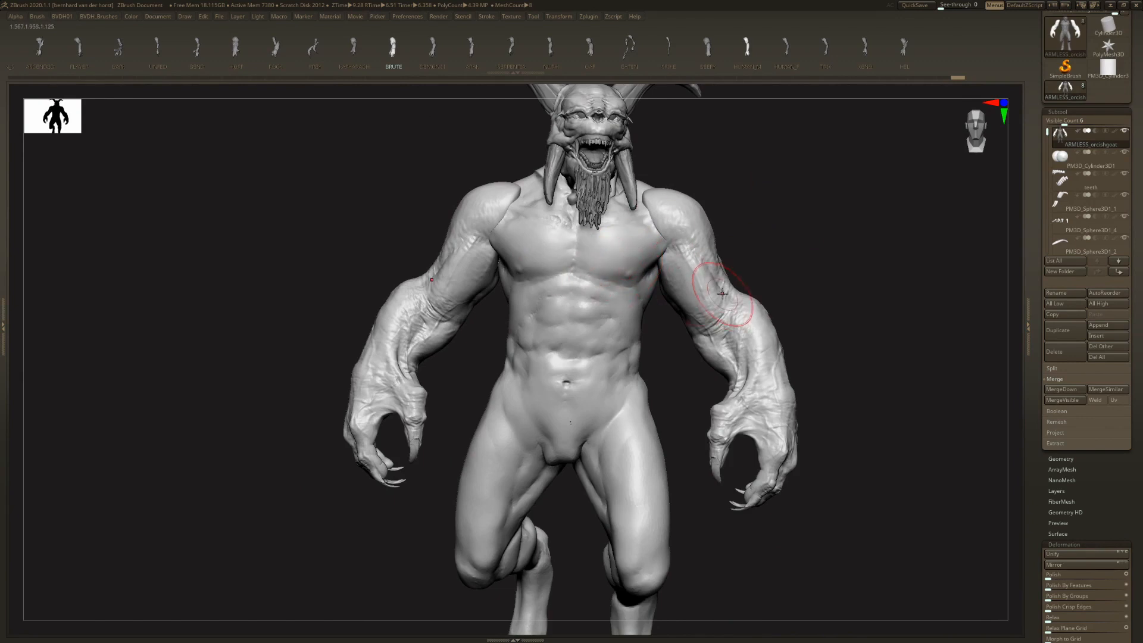
{"action": "right_click_drag", "start_coordinate": [727, 311], "coordinate": [616, 257]}
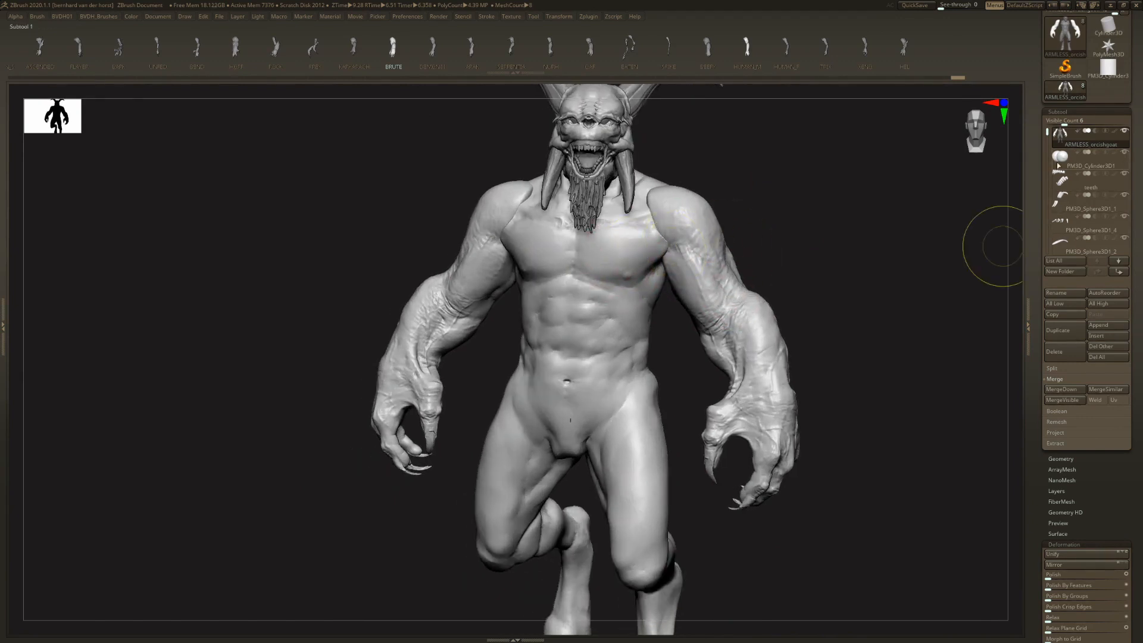
{"action": "right_click_drag", "start_coordinate": [855, 285], "coordinate": [785, 310]}
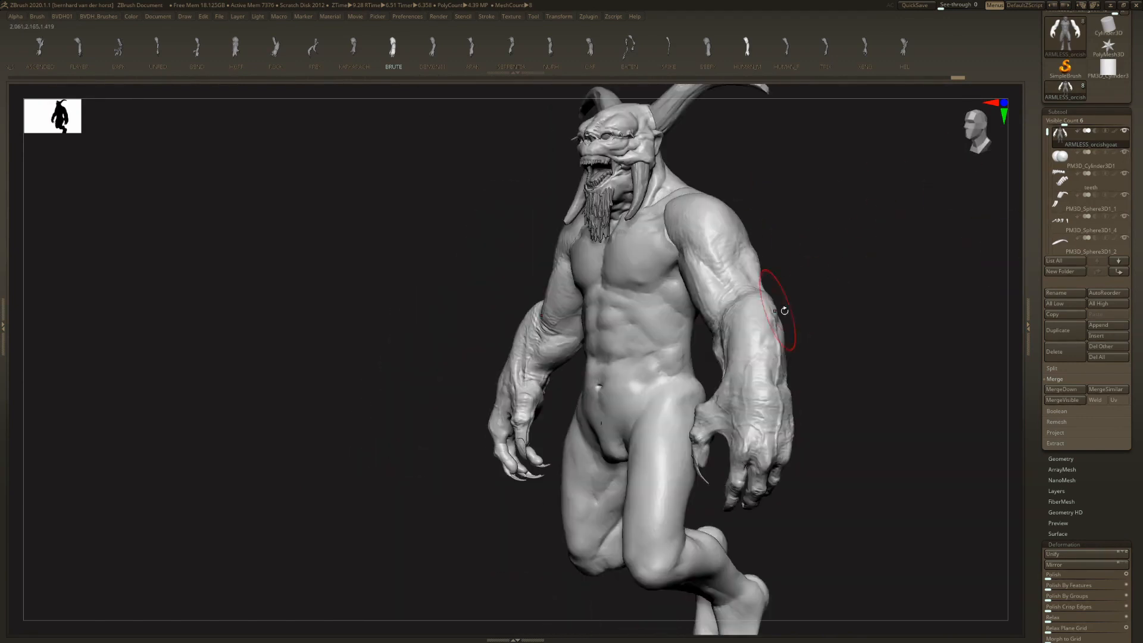
{"action": "key", "text": "ctrl+shift+s"}
{"action": "right_click_drag", "start_coordinate": [785, 266], "coordinate": [687, 325]}
{"action": "right_click_drag", "start_coordinate": [765, 334], "coordinate": [795, 292]}
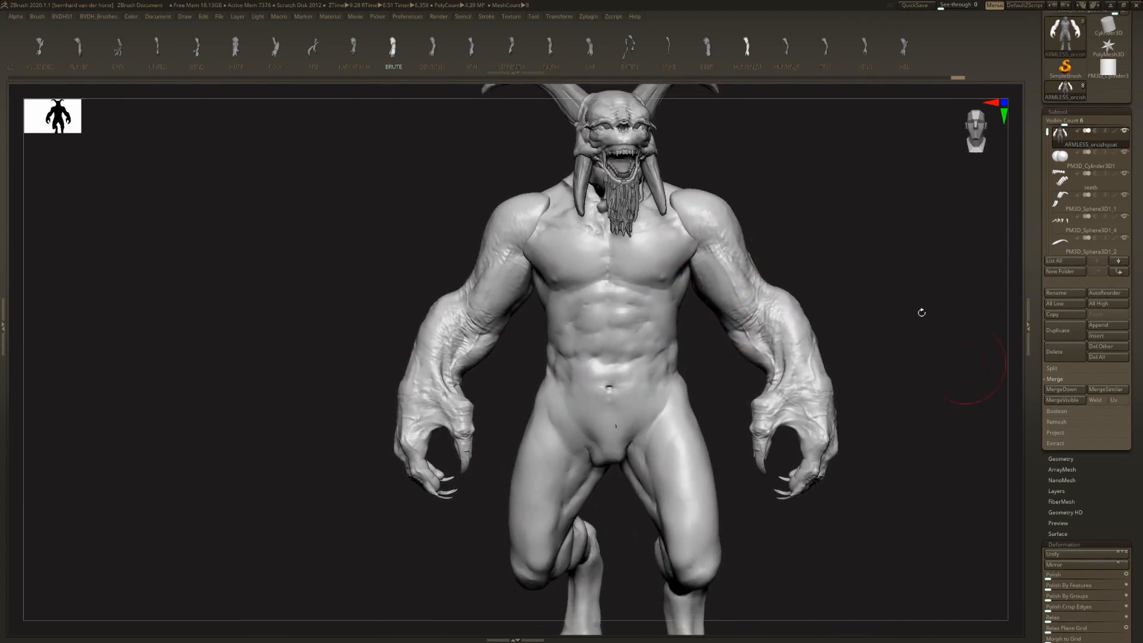
- Open the body's DynaMesh settings under its geometry options
{"action": "key", "text": "Tab"}
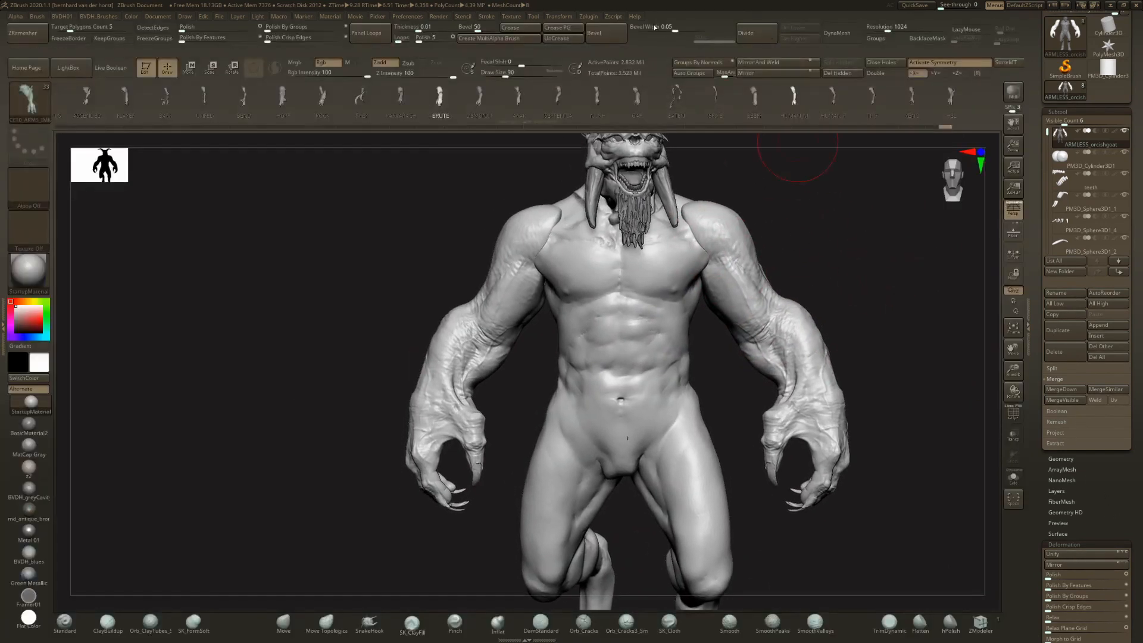
{"action": "key", "text": "Tab"}
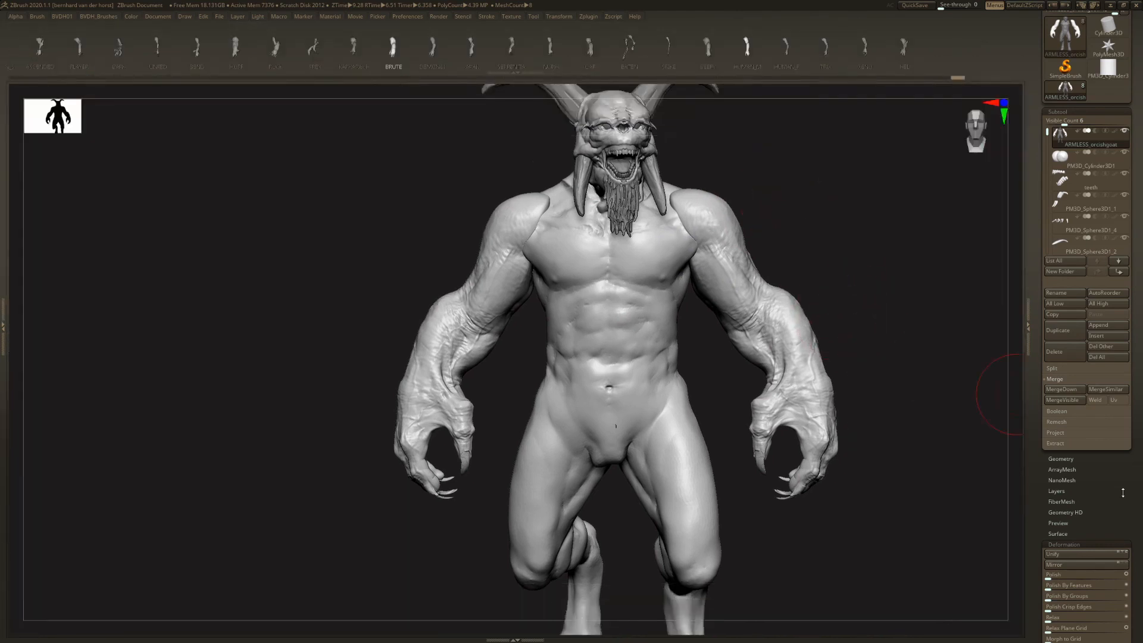
{"action": "scroll", "coordinate": [1123, 492], "scroll_direction": "down", "scroll_amount": 3}
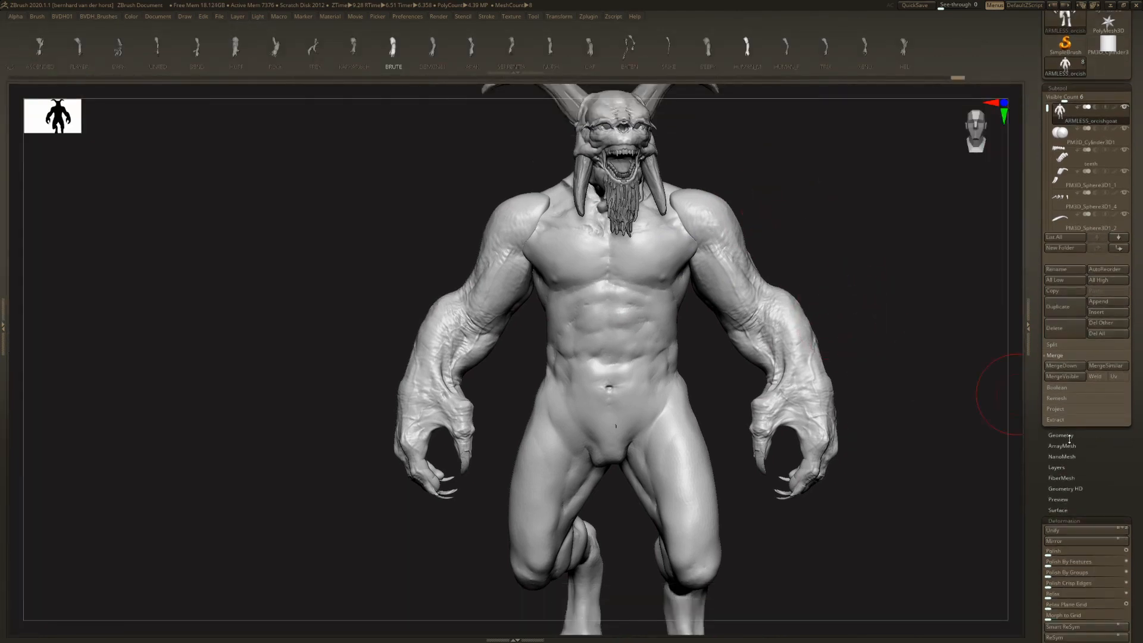
{"action": "left_click", "coordinate": [1065, 435]}
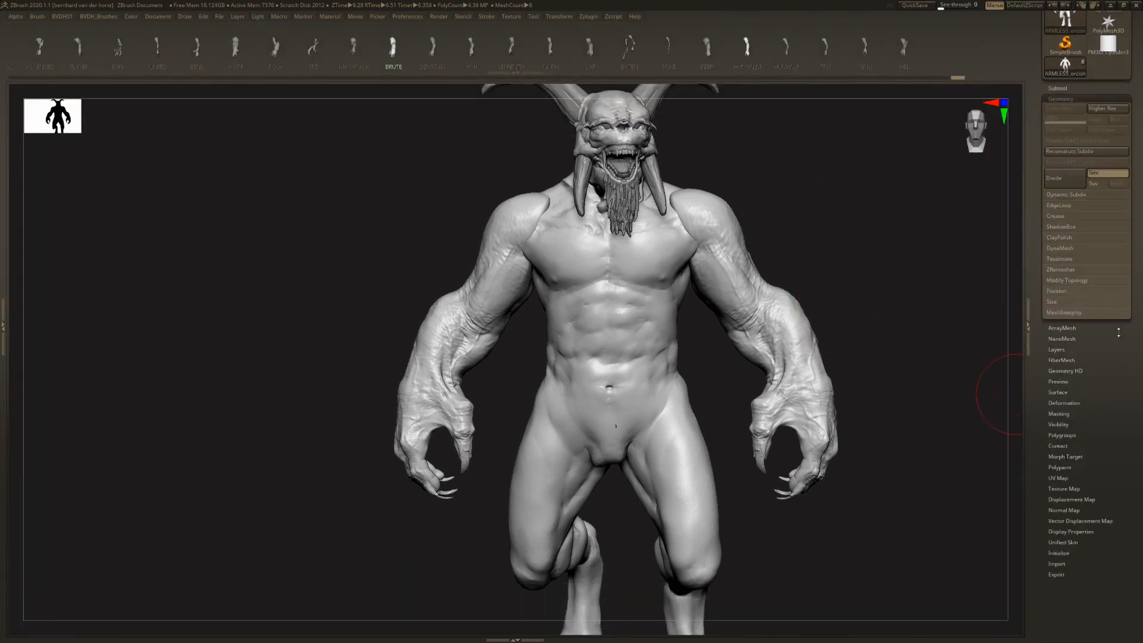
{"action": "left_click", "coordinate": [1074, 247]}
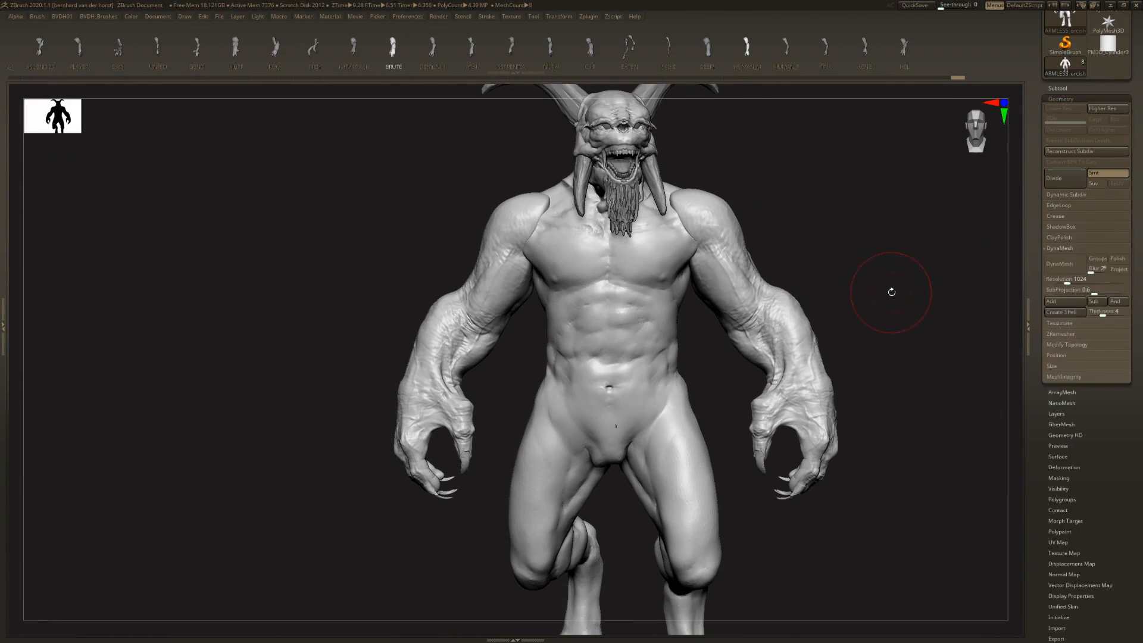
{"action": "left_click_drag", "start_coordinate": [913, 296], "coordinate": [915, 288]}
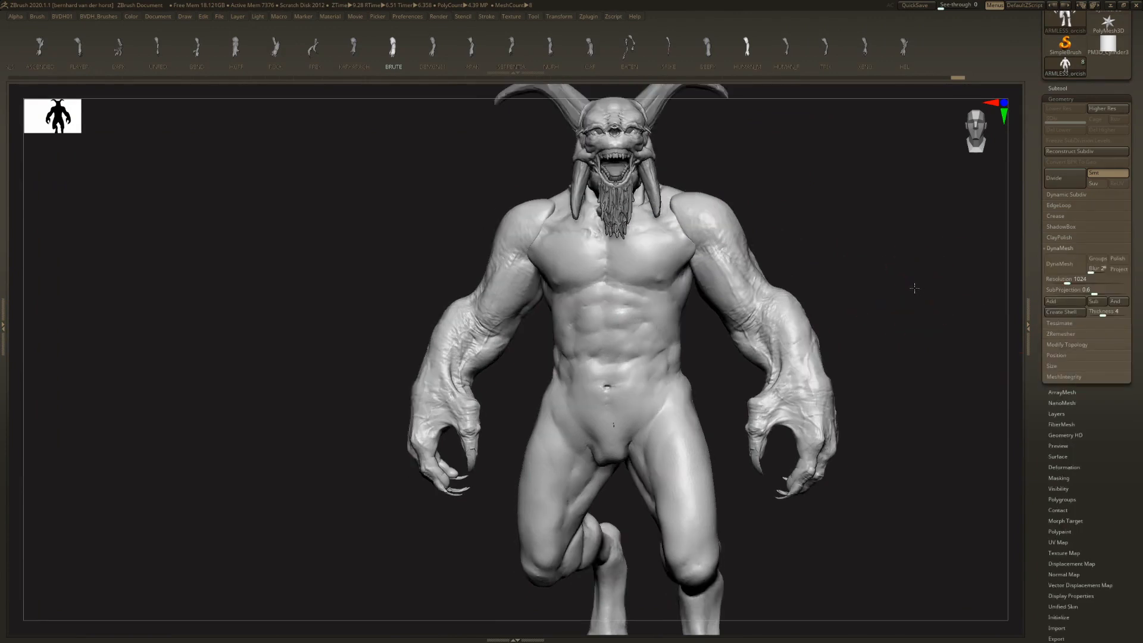
- Try fusing the arms and body with DynaMesh at a resolution of 128
{"action": "left_click", "coordinate": [1063, 279]}
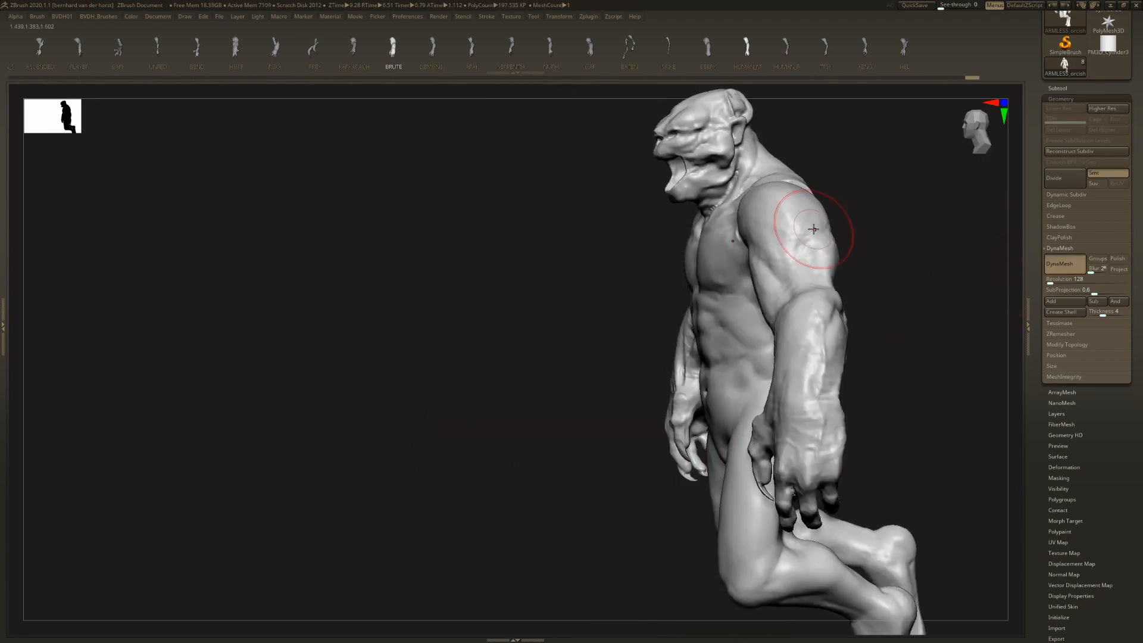
{"action": "left_click_drag", "start_coordinate": [806, 230], "coordinate": [841, 230]}
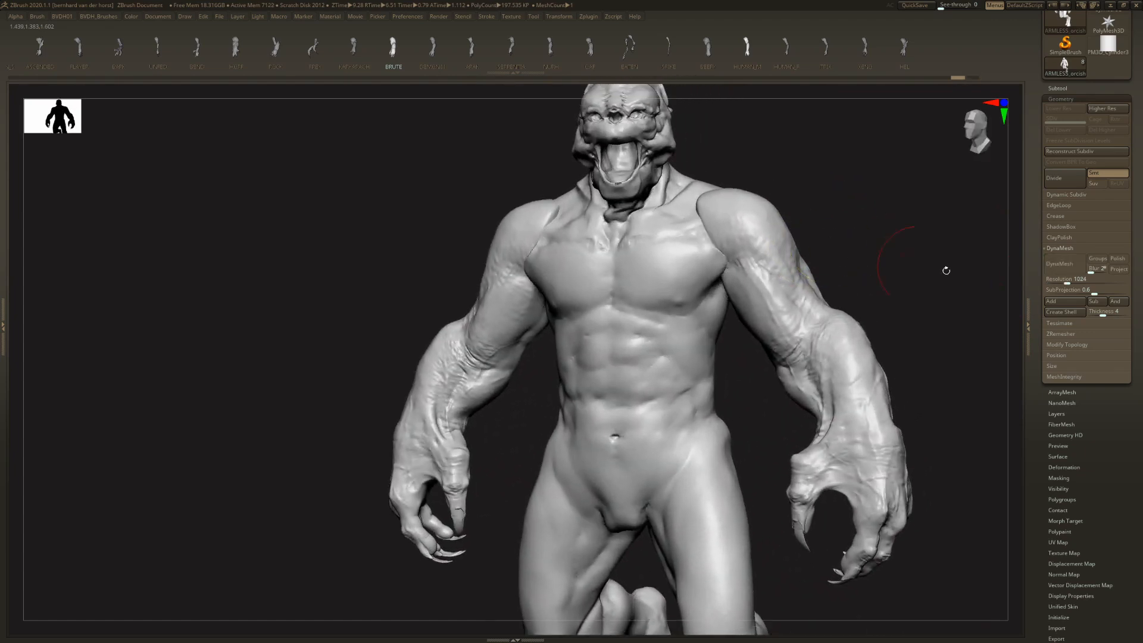
- Fuse the arms and torso with DynaMesh at a resolution of 1024 and inspect the joined mesh
{"action": "left_click", "coordinate": [1061, 264]}
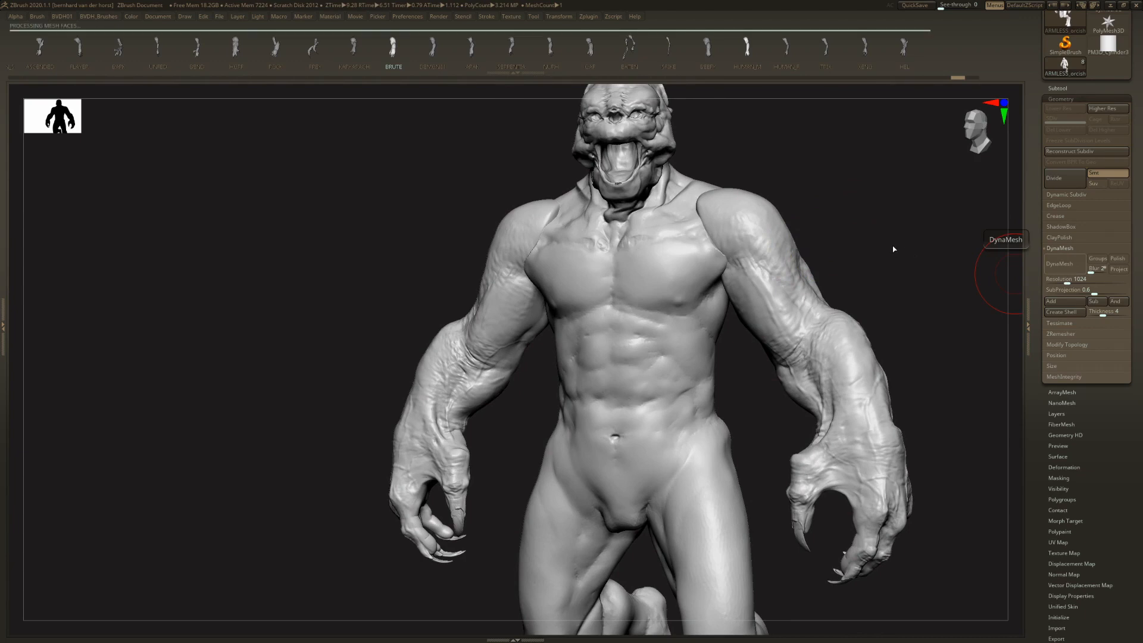
{"action": "left_click_drag", "start_coordinate": [959, 245], "coordinate": [894, 245]}
{"action": "left_click_drag", "start_coordinate": [765, 178], "coordinate": [828, 157]}
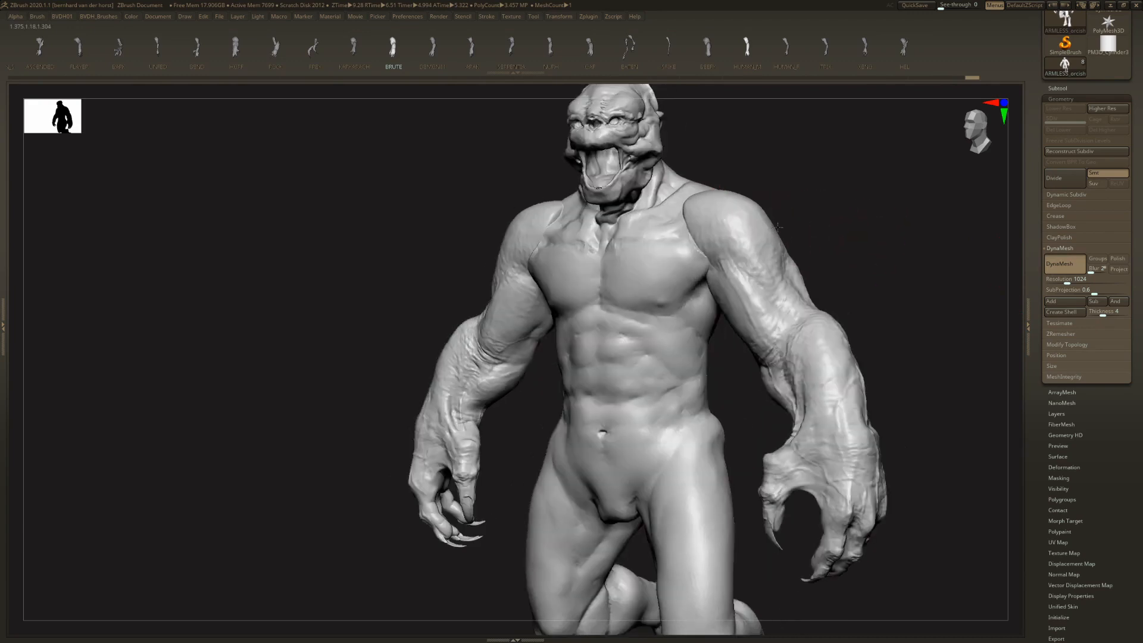
- Undo and redo the DynaMesh operation to compare the point counts before and after fusing
{"action": "key", "text": "Tab"}
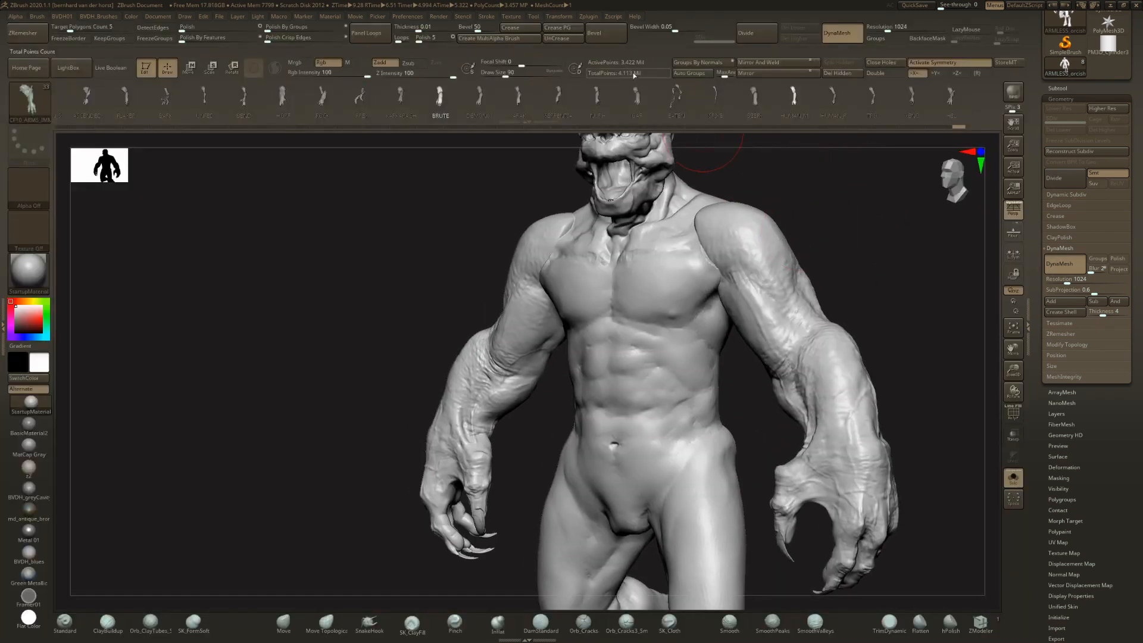
{"action": "key", "text": "ctrl"}
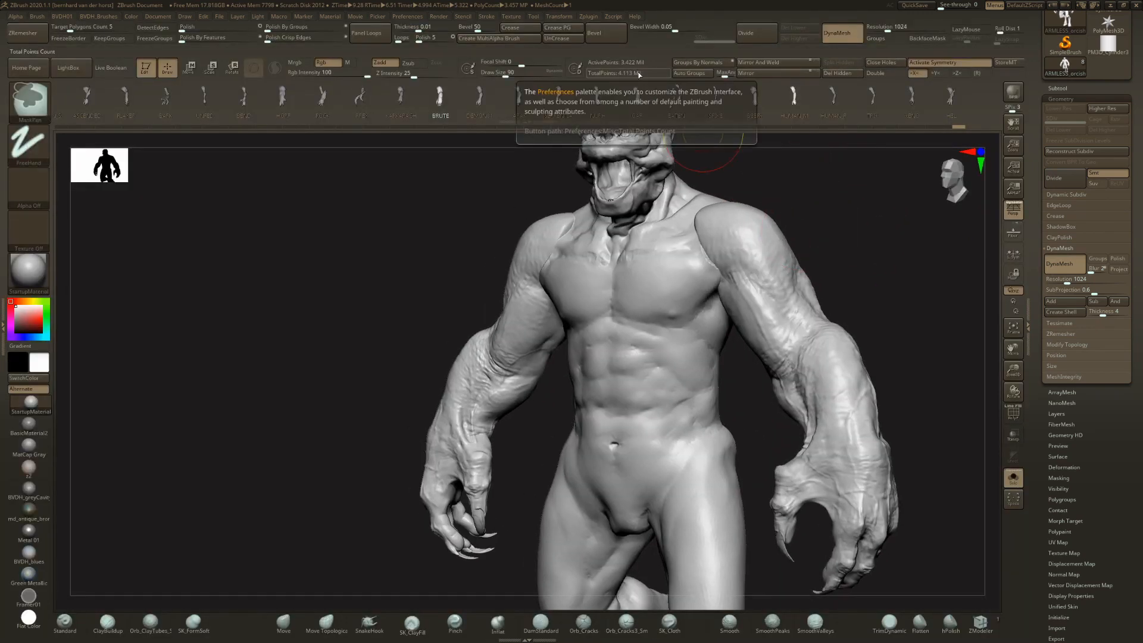
{"action": "key", "text": "ctrl+z"}
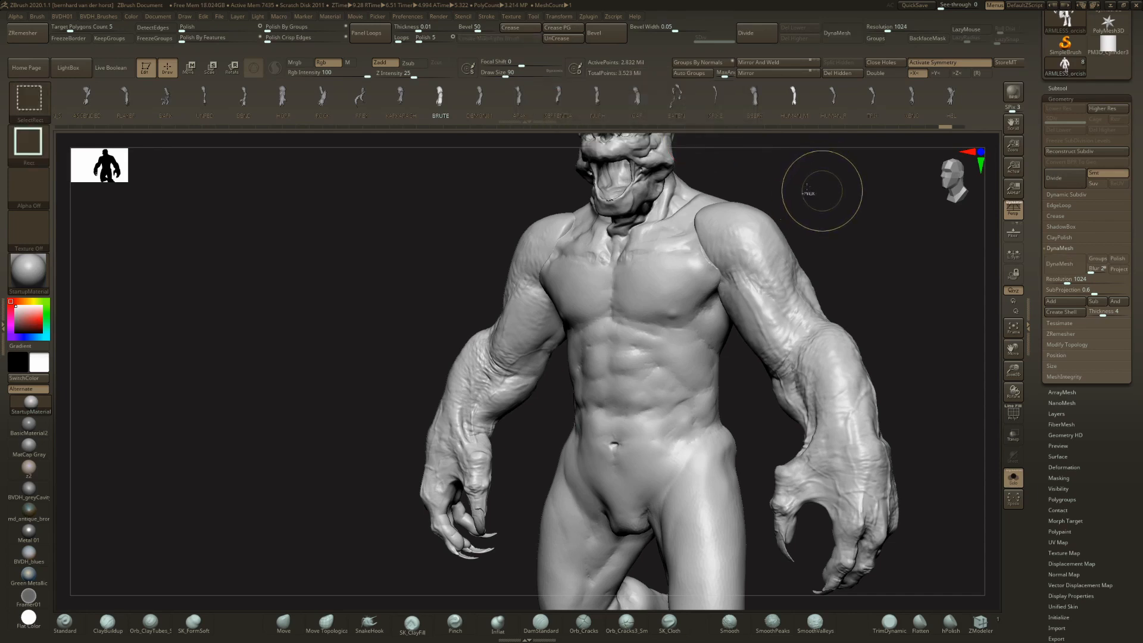
{"action": "key", "text": "ctrl+shift+z"}
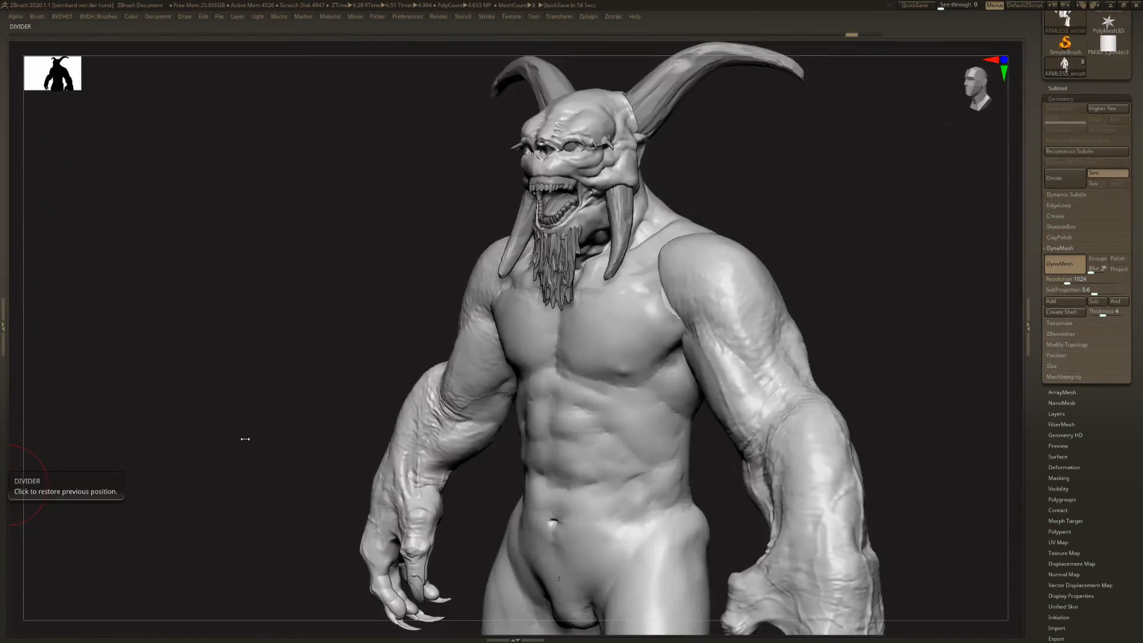
- Examine the fused shoulder seam up close, briefly showing the mesh wireframe
{"action": "mouse_move", "coordinate": [584, 193]}
{"action": "right_mouse_down"}
{"action": "mouse_move", "coordinate": [646, 200]}
{"action": "mouse_move", "coordinate": [651, 260]}
{"action": "mouse_move", "coordinate": [628, 255]}
{"action": "right_mouse_up"}
{"action": "left_click_drag", "start_coordinate": [663, 258], "coordinate": [655, 250]}
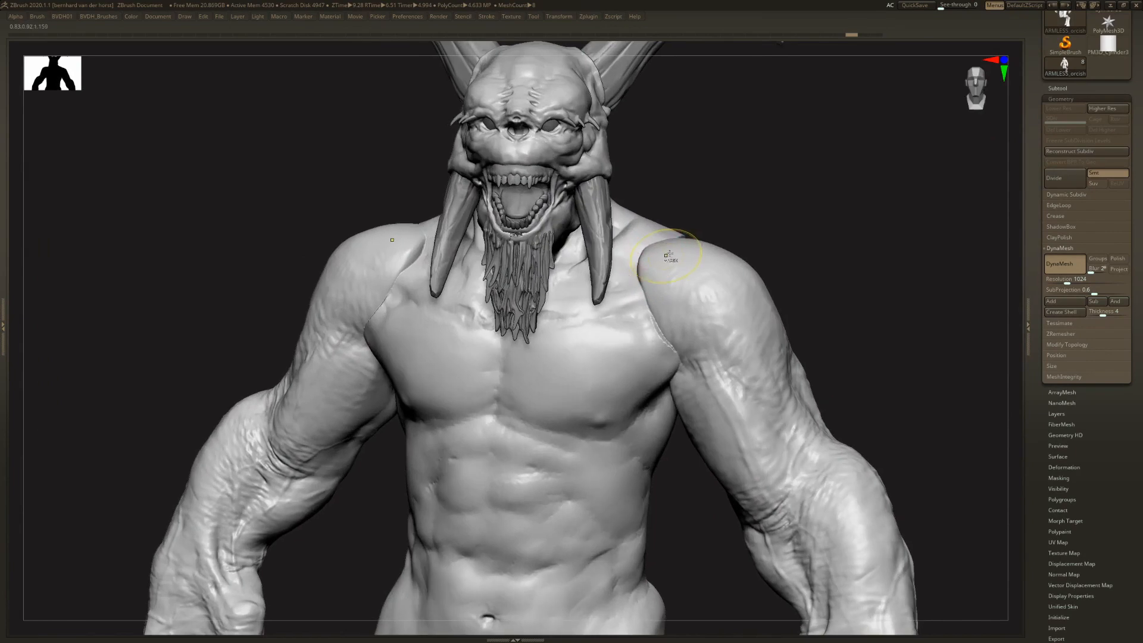
{"action": "key", "text": "shift+f"}
{"action": "right_click_drag", "start_coordinate": [666, 259], "coordinate": [607, 248], "text": "ctrl"}
{"action": "key", "text": "shift+f"}
{"action": "key", "text": "Tab"}
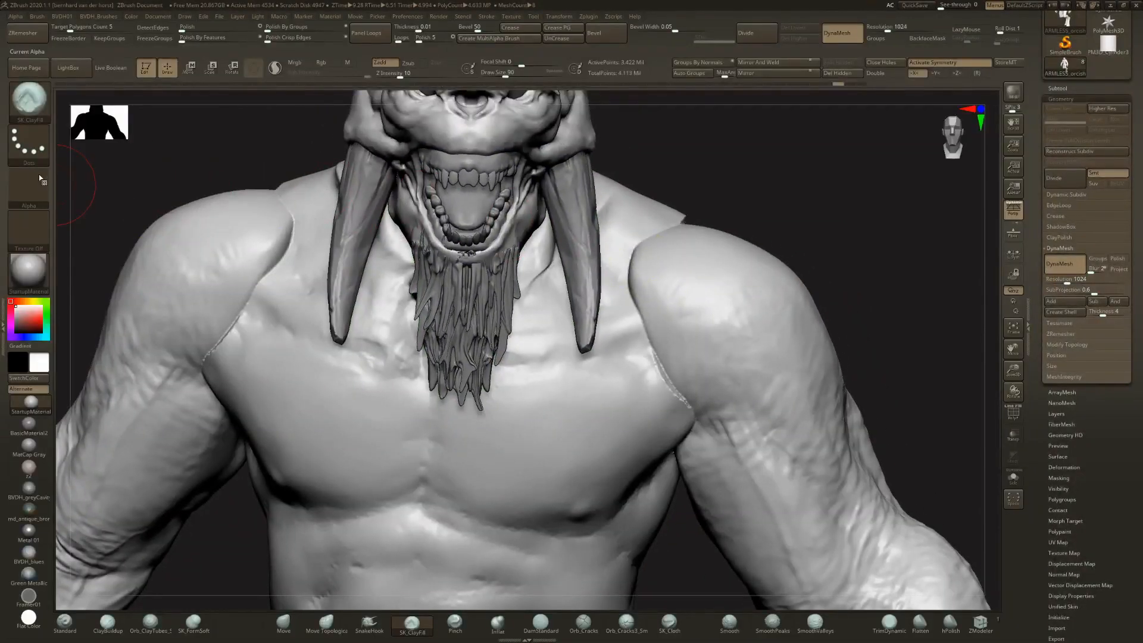
- Choose the ClayBuildup brush without an alpha and build up clay over the front shoulder seams
{"action": "key", "text": "b"}
{"action": "key", "text": "c"}
{"action": "key", "text": "b"}
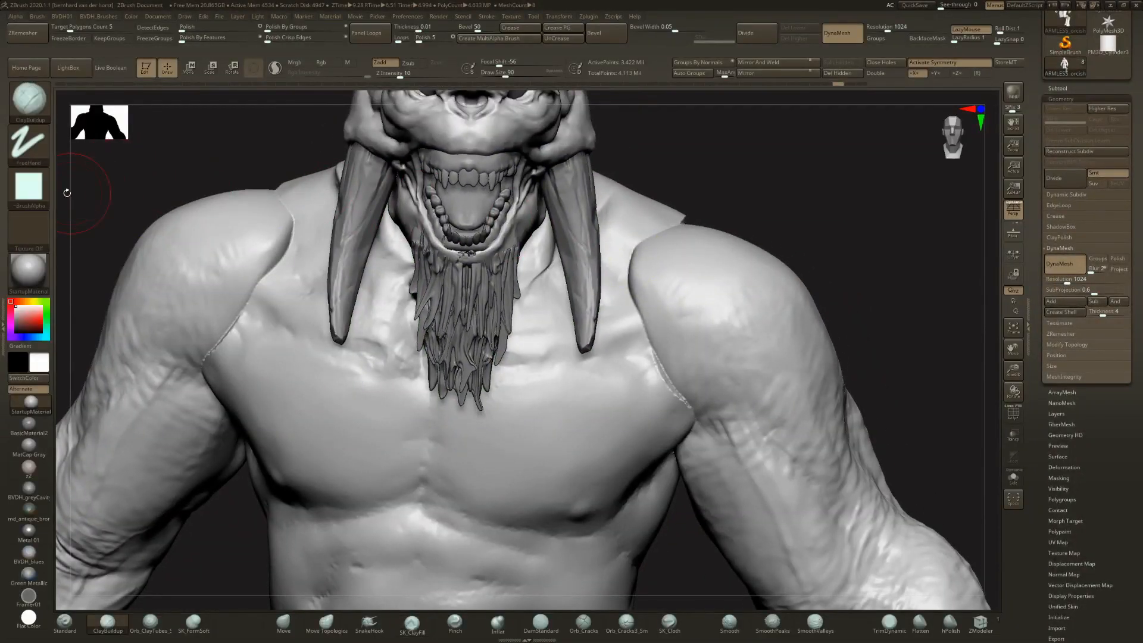
{"action": "left_click", "coordinate": [32, 191]}
{"action": "left_click", "coordinate": [86, 192]}
{"action": "left_click_drag", "start_coordinate": [623, 270], "coordinate": [630, 293]}
{"action": "right_click_drag", "start_coordinate": [631, 289], "coordinate": [627, 280]}
{"action": "mouse_move", "coordinate": [627, 280]}
{"action": "left_mouse_down"}
{"action": "mouse_move", "coordinate": [649, 362]}
{"action": "mouse_move", "coordinate": [629, 262]}
{"action": "mouse_move", "coordinate": [620, 280]}
{"action": "left_mouse_up"}
{"action": "left_click_drag", "start_coordinate": [622, 232], "coordinate": [614, 315]}
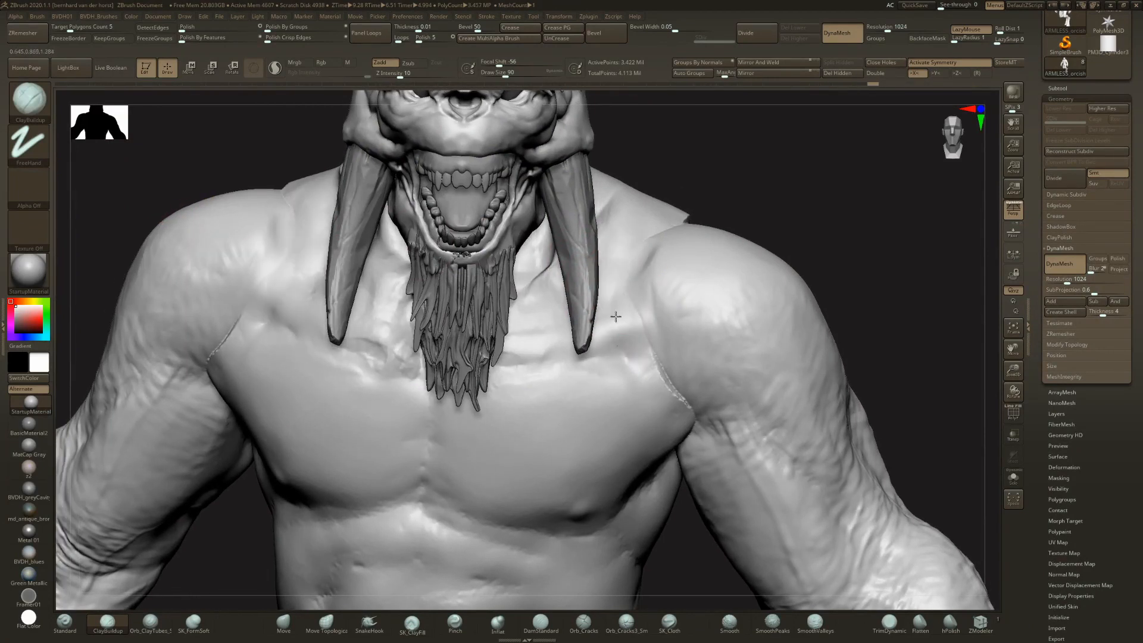
{"action": "mouse_move", "coordinate": [660, 365]}
{"action": "left_mouse_down"}
{"action": "mouse_move", "coordinate": [647, 331]}
{"action": "mouse_move", "coordinate": [666, 381]}
{"action": "left_mouse_up"}
{"action": "right_click_drag", "start_coordinate": [635, 333], "coordinate": [631, 299], "text": "ctrl"}
{"action": "right_click_drag", "start_coordinate": [631, 299], "coordinate": [614, 293]}
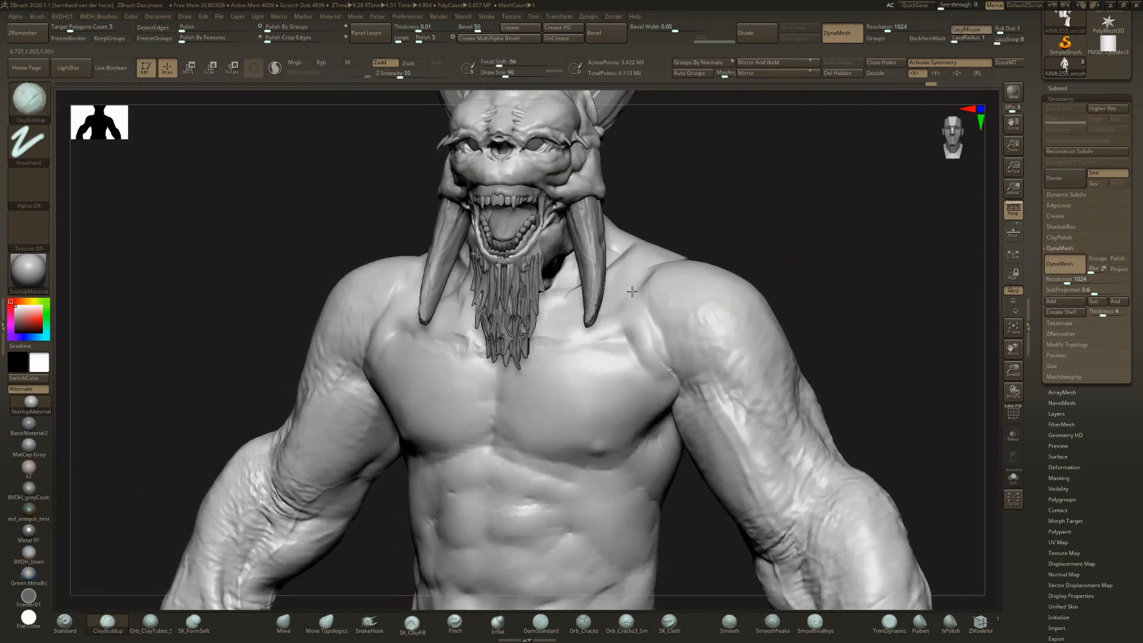
- Blend the outer chest and collarbone area into the arms with further ClayBuildup and smoothing strokes
{"action": "left_click_drag", "start_coordinate": [636, 321], "coordinate": [655, 340]}
{"action": "mouse_move", "coordinate": [669, 387]}
{"action": "left_mouse_down"}
{"action": "mouse_move", "coordinate": [632, 402]}
{"action": "mouse_move", "coordinate": [651, 382]}
{"action": "mouse_move", "coordinate": [634, 407]}
{"action": "left_mouse_up"}
{"action": "right_click_drag", "start_coordinate": [669, 390], "coordinate": [669, 361], "text": "ctrl"}
{"action": "mouse_move", "coordinate": [661, 363]}
{"action": "left_mouse_down"}
{"action": "mouse_move", "coordinate": [598, 376]}
{"action": "mouse_move", "coordinate": [620, 322]}
{"action": "mouse_move", "coordinate": [667, 335]}
{"action": "mouse_move", "coordinate": [628, 342]}
{"action": "mouse_move", "coordinate": [639, 334]}
{"action": "left_mouse_up"}
{"action": "right_click_drag", "start_coordinate": [634, 331], "coordinate": [655, 322]}
{"action": "mouse_move", "coordinate": [654, 322]}
{"action": "right_mouse_down", "text": "ctrl"}
{"action": "mouse_move", "coordinate": [656, 343]}
{"action": "mouse_move", "coordinate": [636, 341]}
{"action": "right_mouse_up", "text": "ctrl"}
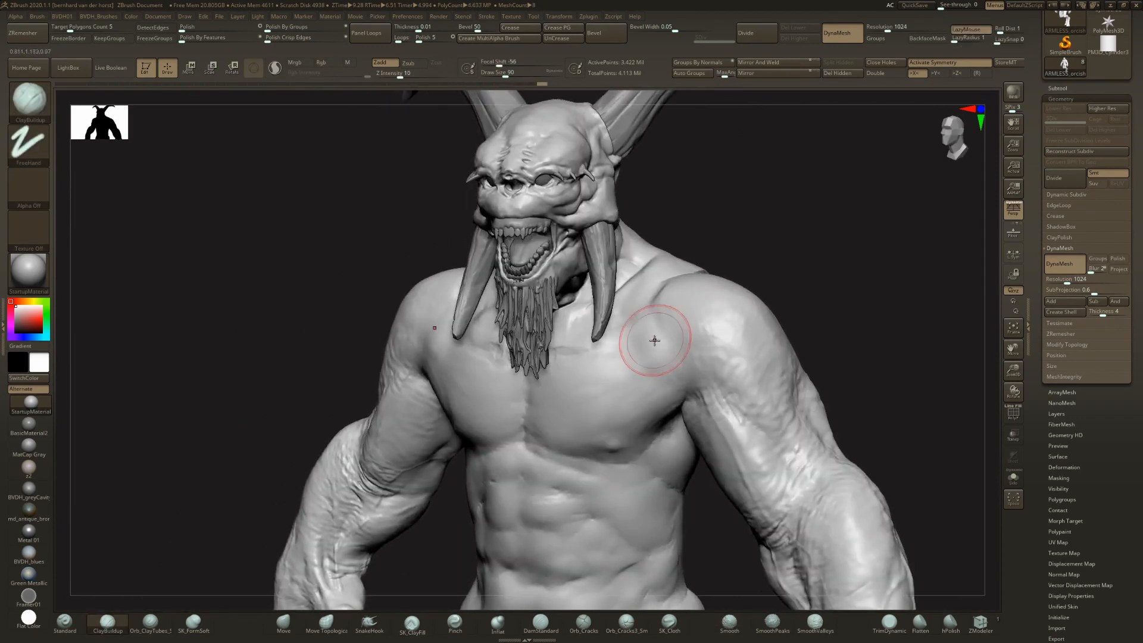
{"action": "mouse_move", "coordinate": [645, 399]}
{"action": "right_mouse_down", "text": "ctrl"}
{"action": "mouse_move", "coordinate": [648, 277]}
{"action": "mouse_move", "coordinate": [676, 333]}
{"action": "right_mouse_up", "text": "ctrl"}
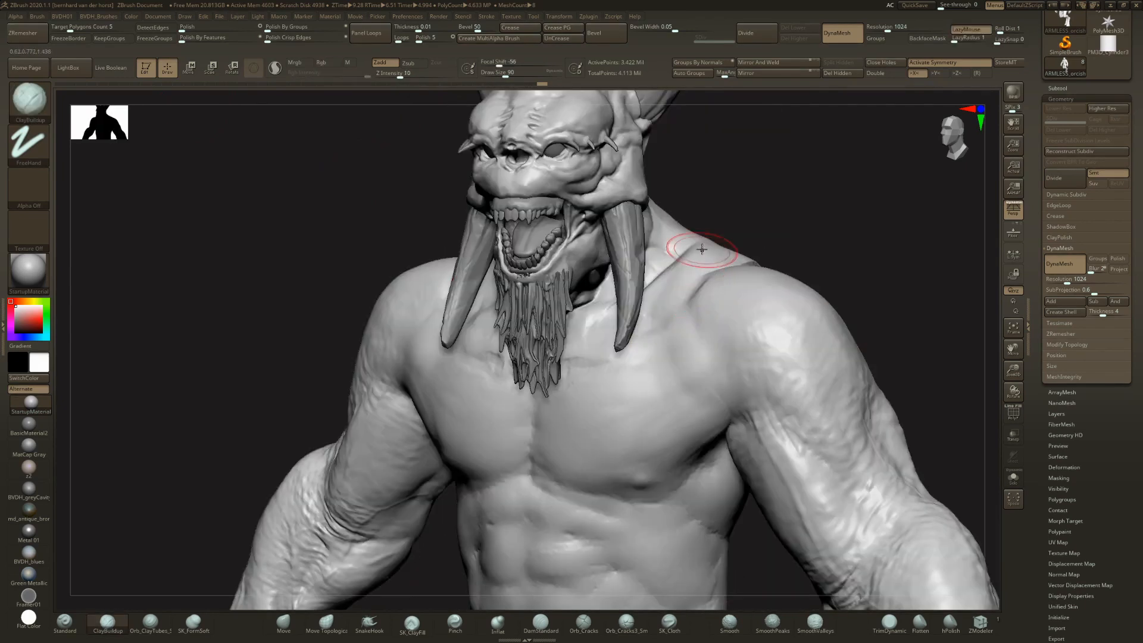
{"action": "right_click_drag", "start_coordinate": [692, 273], "coordinate": [699, 337]}
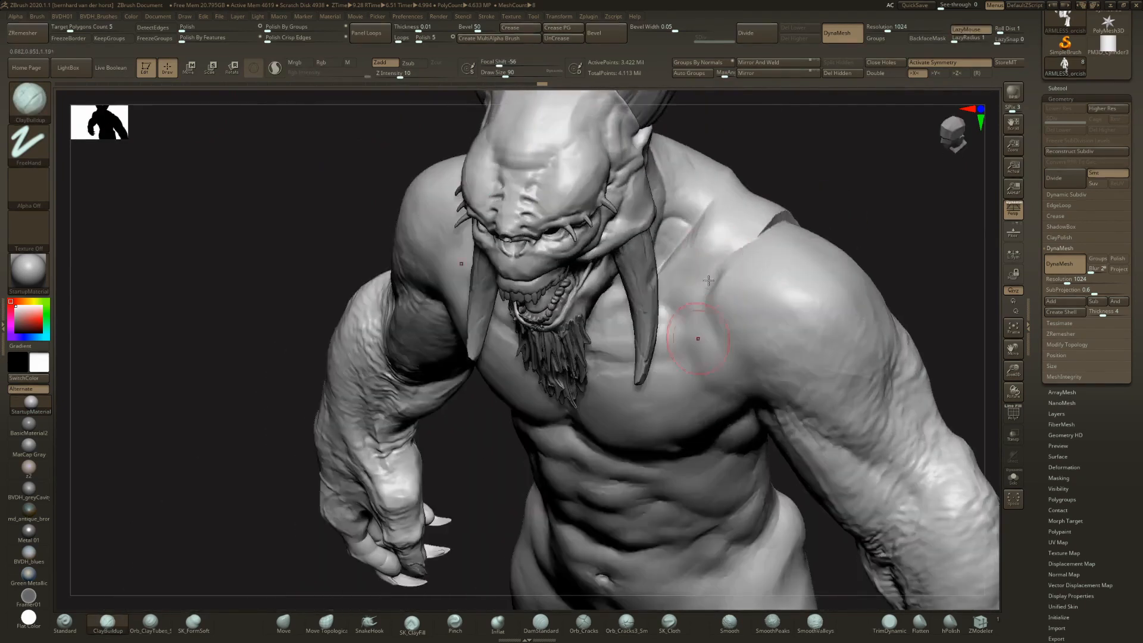
- Fill and smooth the seam along the top and back of the shoulder
{"action": "right_click_drag", "start_coordinate": [769, 245], "coordinate": [730, 277]}
{"action": "left_click_drag", "start_coordinate": [737, 245], "coordinate": [800, 206]}
{"action": "right_click_drag", "start_coordinate": [810, 228], "coordinate": [829, 193]}
{"action": "mouse_move", "coordinate": [830, 190]}
{"action": "left_mouse_down", "text": "shift"}
{"action": "mouse_move", "coordinate": [811, 193]}
{"action": "mouse_move", "coordinate": [936, 188]}
{"action": "mouse_move", "coordinate": [855, 202]}
{"action": "left_mouse_up", "text": "shift"}
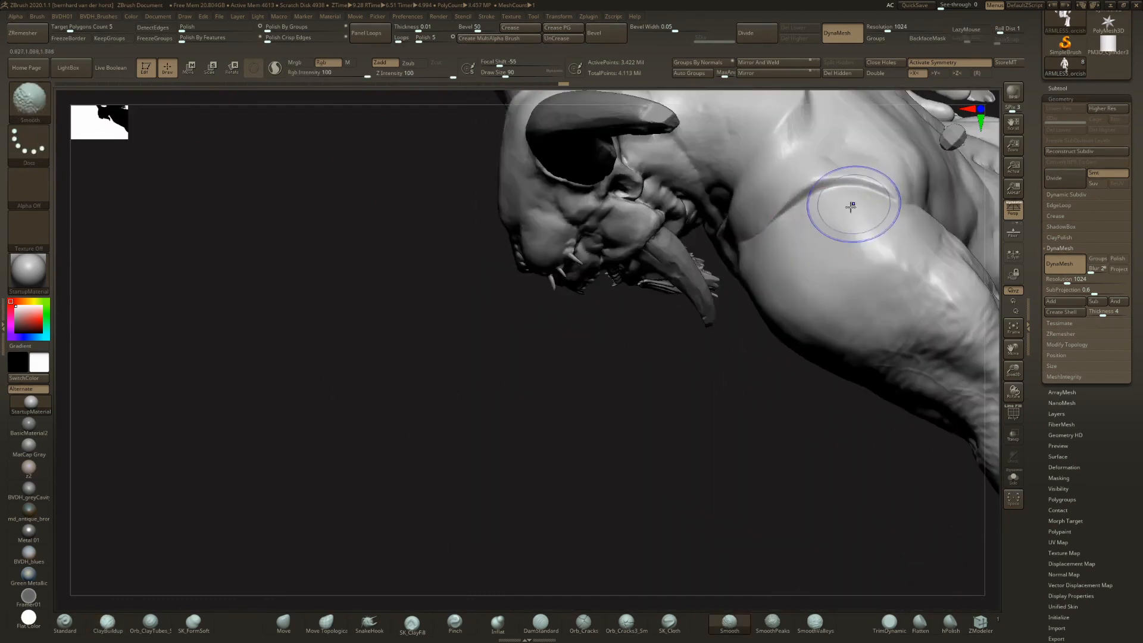
{"action": "right_click_drag", "start_coordinate": [812, 193], "coordinate": [832, 161]}
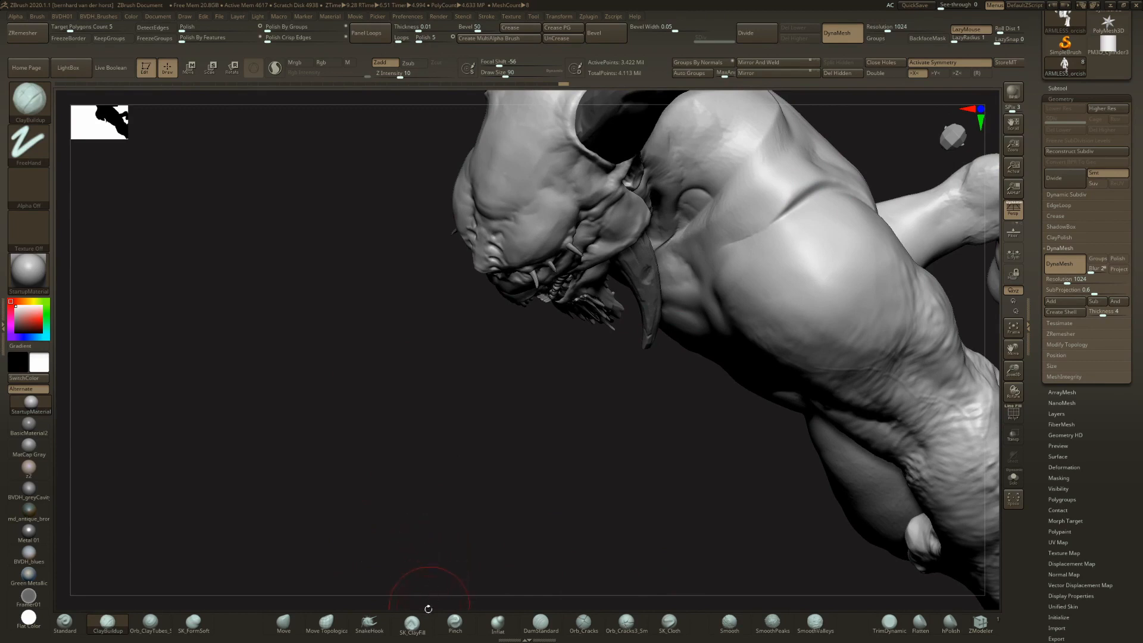
- Switch to the SK_ClayFill brush and turn the creature back to a front view
{"action": "left_click", "coordinate": [414, 626]}
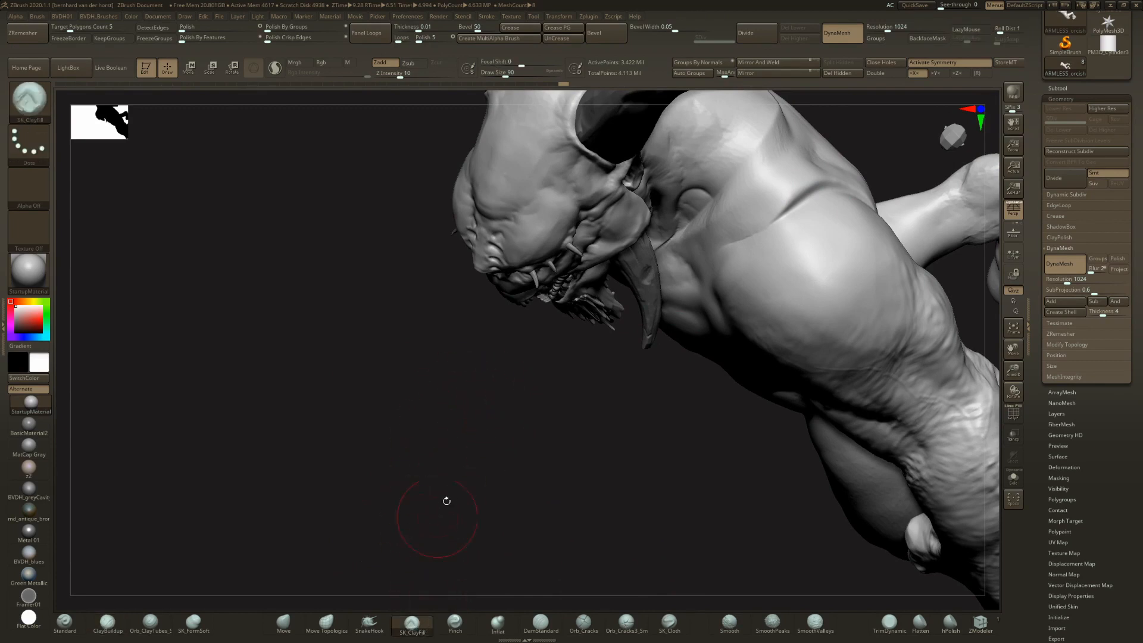
{"action": "mouse_move", "coordinate": [520, 370]}
{"action": "left_mouse_down"}
{"action": "mouse_move", "coordinate": [488, 357]}
{"action": "mouse_move", "coordinate": [523, 339]}
{"action": "left_mouse_up"}
{"action": "right_click_drag", "start_coordinate": [523, 339], "coordinate": [550, 382], "text": "ctrl"}
{"action": "mouse_move", "coordinate": [551, 381]}
{"action": "right_mouse_down", "text": "alt"}
{"action": "mouse_move", "coordinate": [556, 309]}
{"action": "mouse_move", "coordinate": [518, 378]}
{"action": "mouse_move", "coordinate": [556, 365]}
{"action": "mouse_move", "coordinate": [569, 378]}
{"action": "right_mouse_up", "text": "alt"}
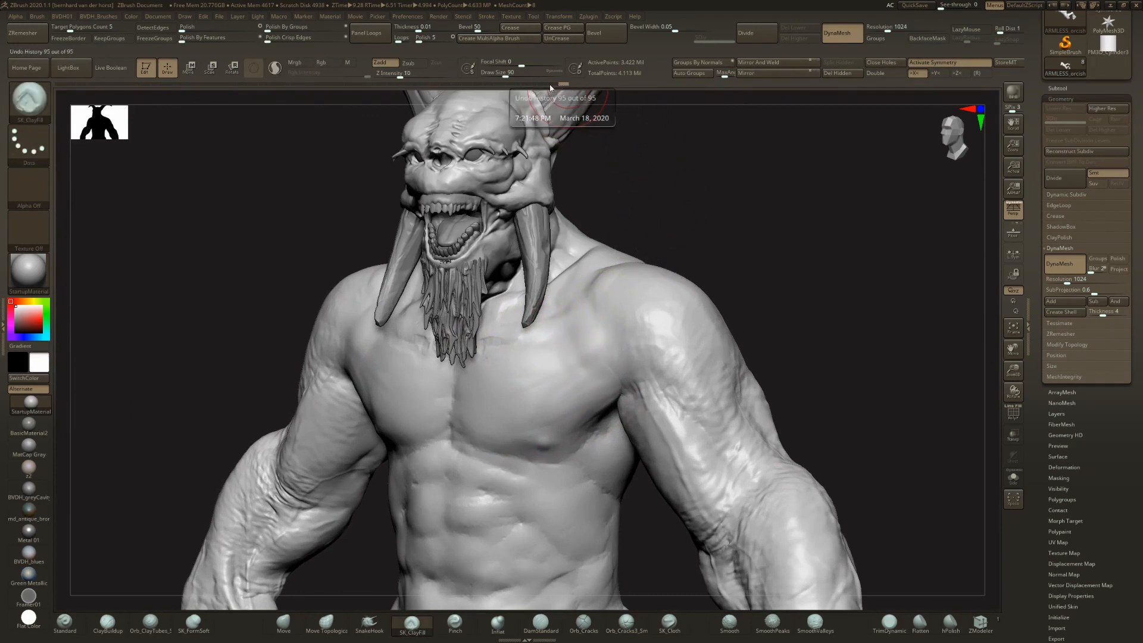
- Step through earlier arm variants in the undo history and revert to the fused body without the shoulder blending strokes
{"action": "key", "text": "ctrl+z"}
{"action": "key", "text": "ctrl+z"}
{"action": "key", "text": "ctrl+z"}
{"action": "key", "text": "ctrl+z"}
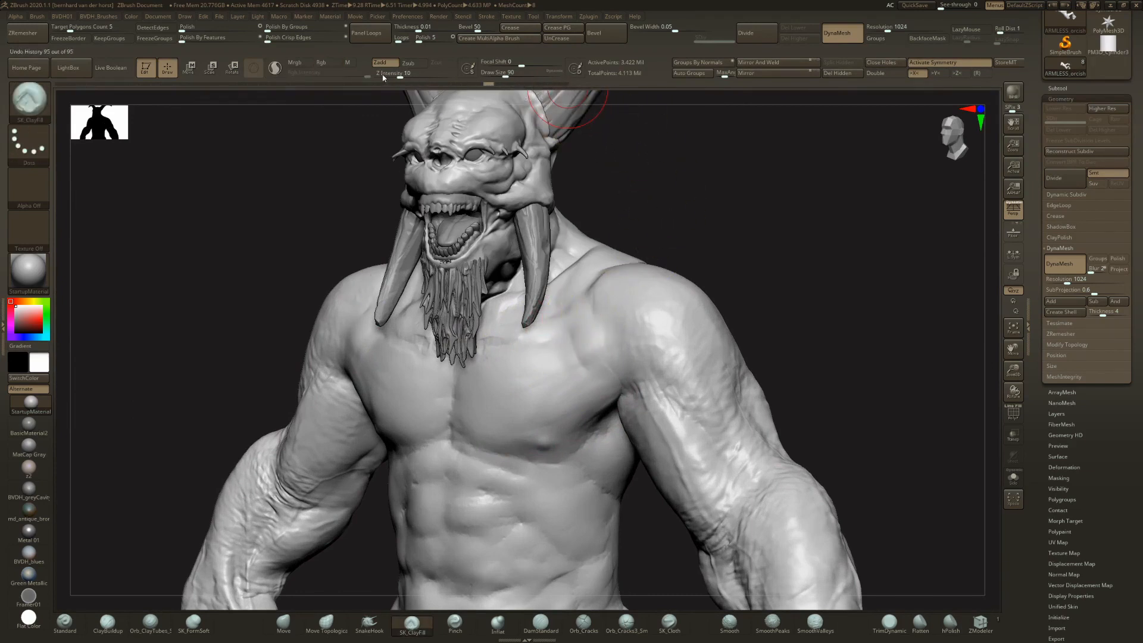
{"action": "left_click", "coordinate": [350, 83]}
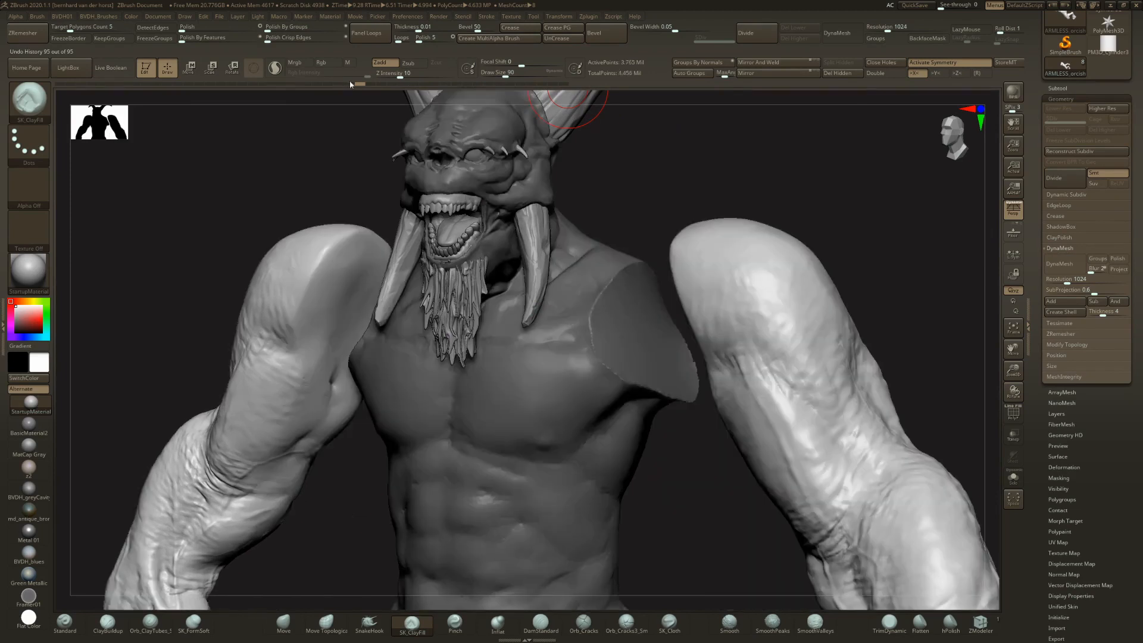
{"action": "key", "text": "ctrl+z"}
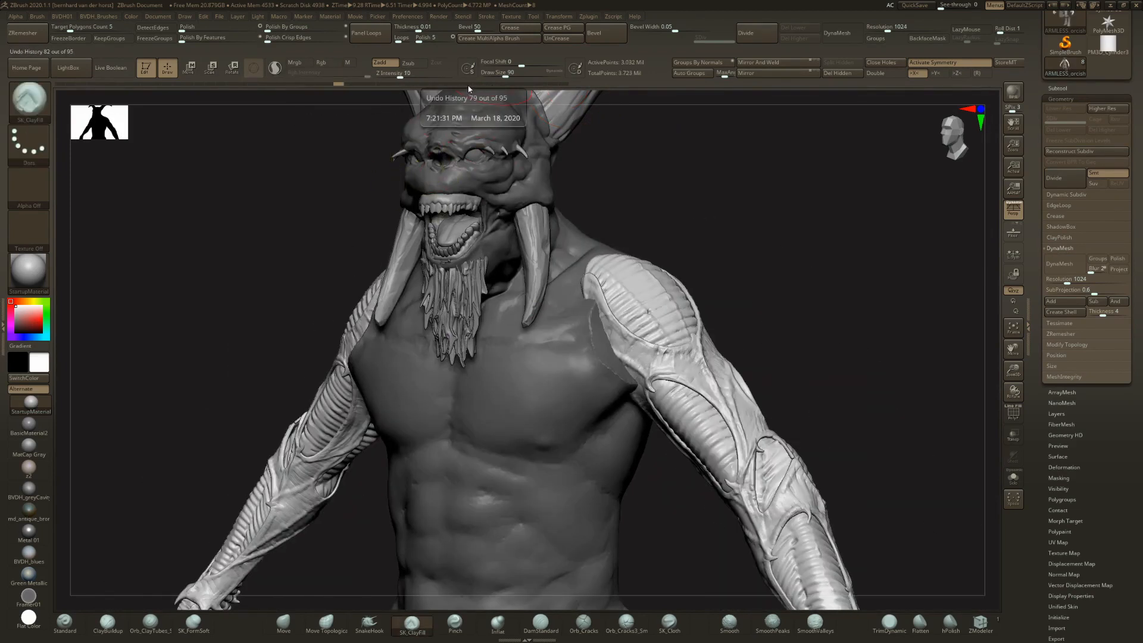
{"action": "left_click", "coordinate": [468, 88]}
{"action": "key", "text": "ctrl"}
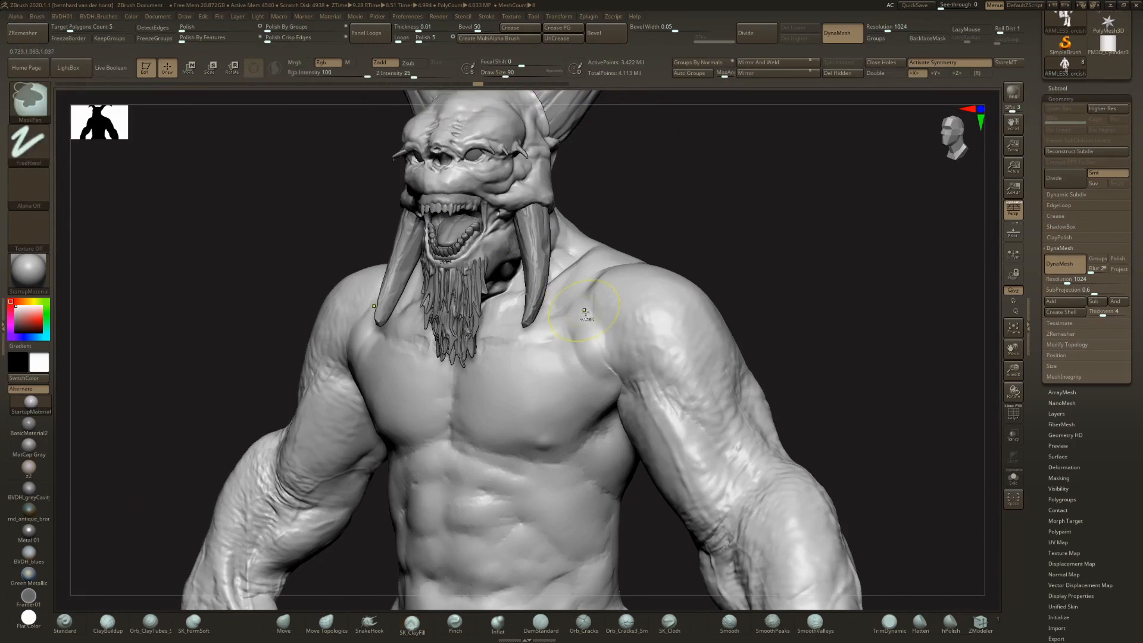
{"action": "key", "text": "ctrl+z"}
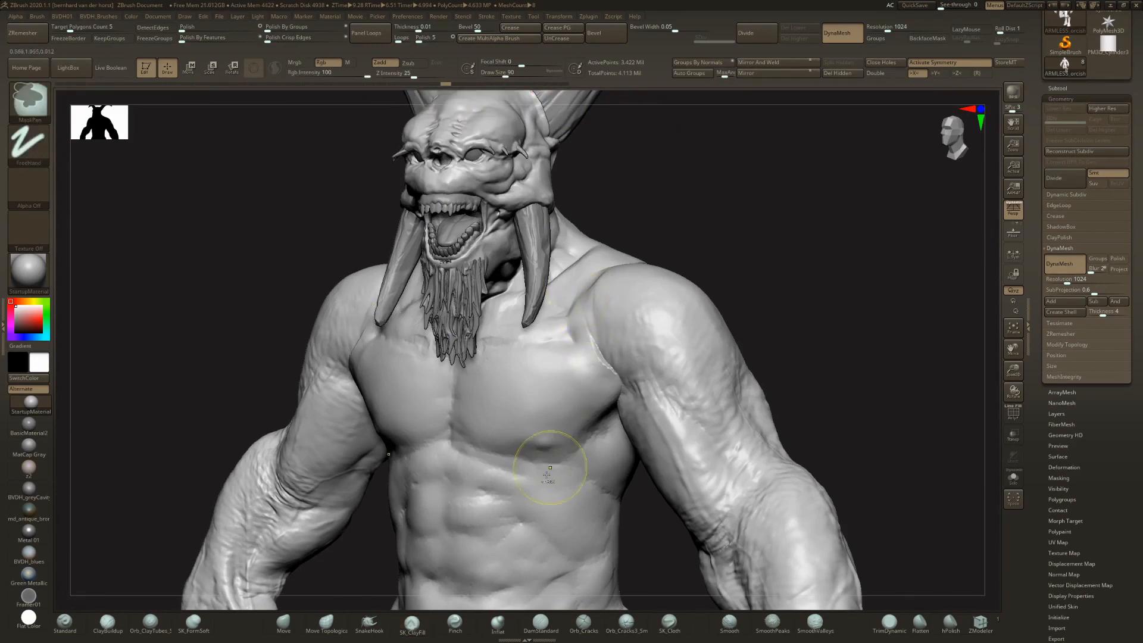
{"action": "key", "text": "ctrl+z"}
- Fill the seam between the outer chest and the shoulder with SK_ClayFill strokes, undoing one unwanted stroke
{"action": "mouse_move", "coordinate": [581, 362]}
{"action": "right_mouse_down"}
{"action": "mouse_move", "coordinate": [589, 351]}
{"action": "mouse_move", "coordinate": [568, 341]}
{"action": "right_mouse_up"}
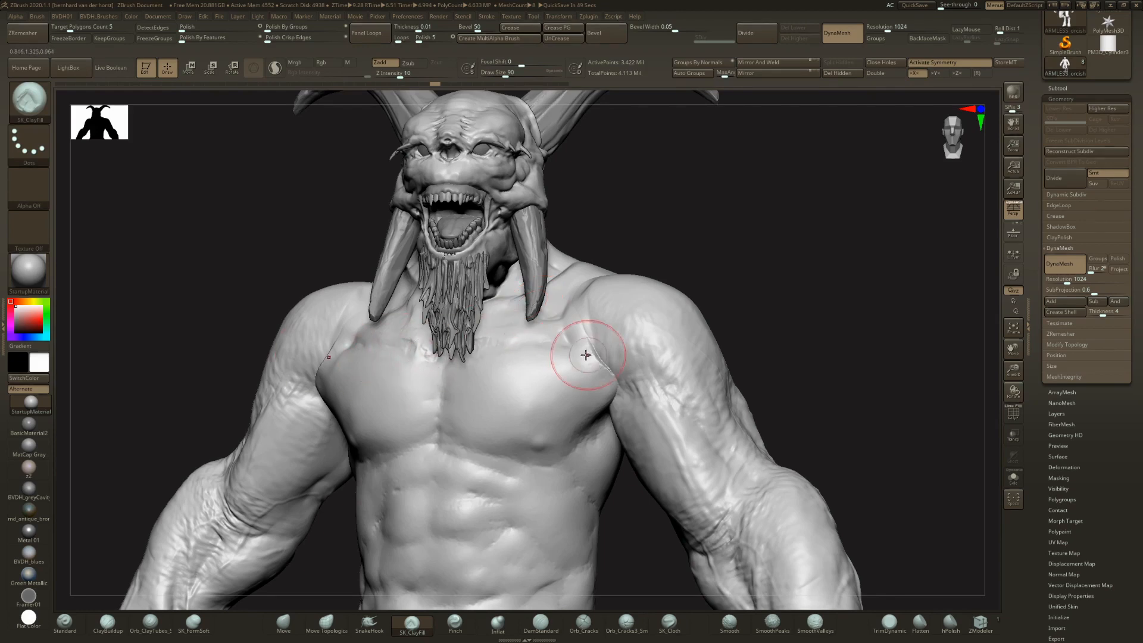
{"action": "mouse_move", "coordinate": [587, 356]}
{"action": "right_mouse_down"}
{"action": "mouse_move", "coordinate": [590, 343]}
{"action": "mouse_move", "coordinate": [589, 358]}
{"action": "right_mouse_up"}
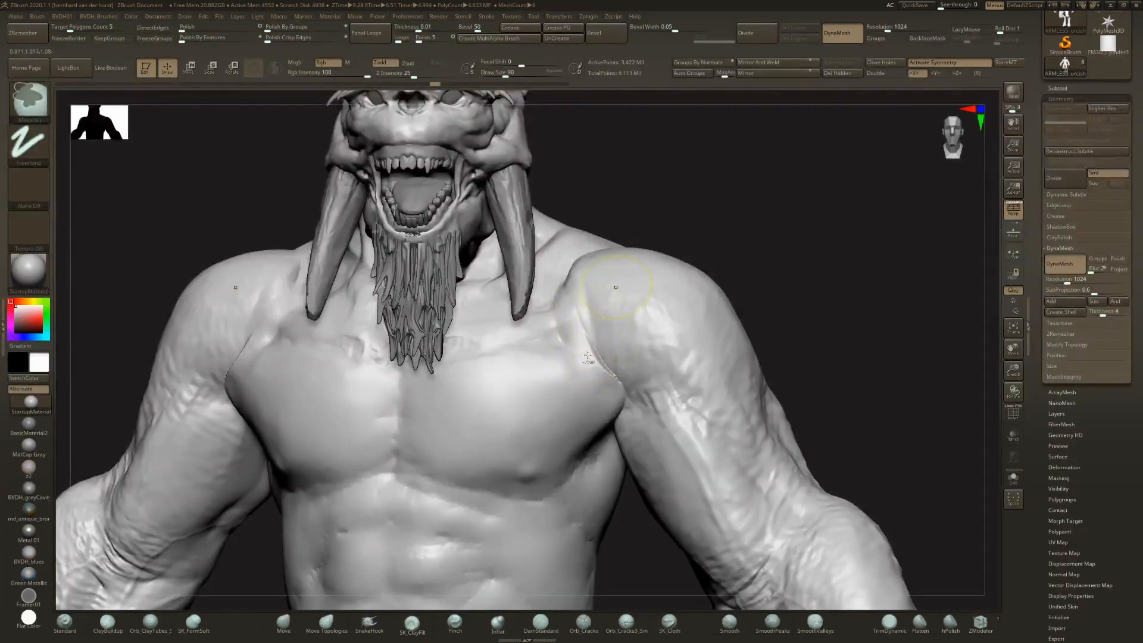
{"action": "key", "text": "ctrl+z"}
{"action": "left_click", "coordinate": [579, 315]}
{"action": "left_click", "coordinate": [584, 356]}
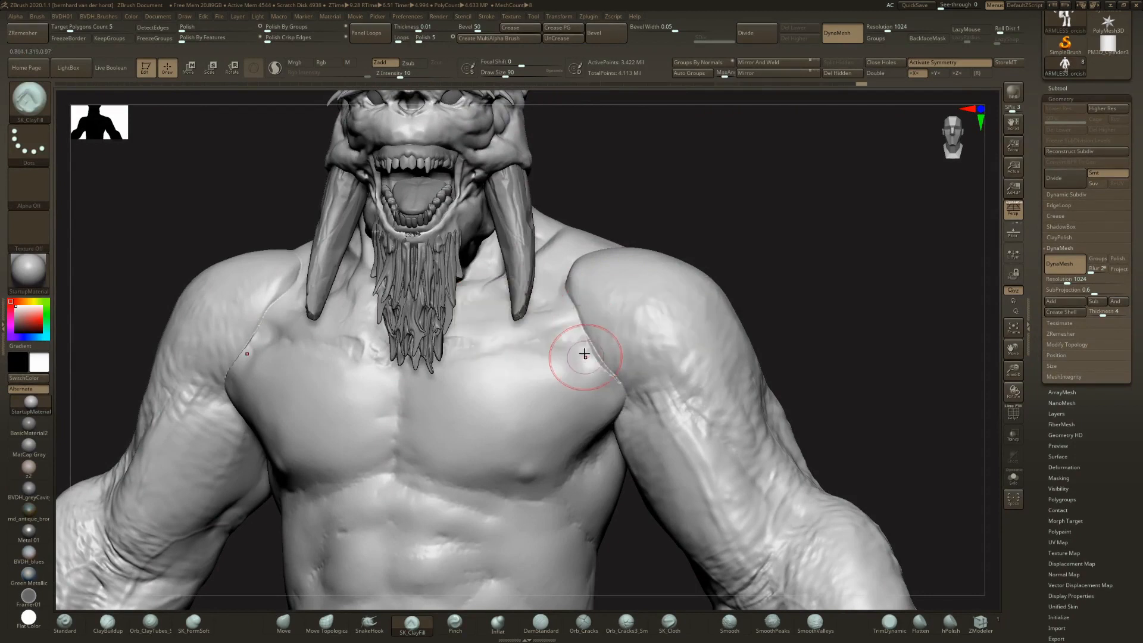
{"action": "mouse_move", "coordinate": [557, 332]}
{"action": "left_mouse_down"}
{"action": "mouse_move", "coordinate": [602, 373]}
{"action": "mouse_move", "coordinate": [574, 293]}
{"action": "left_mouse_up"}
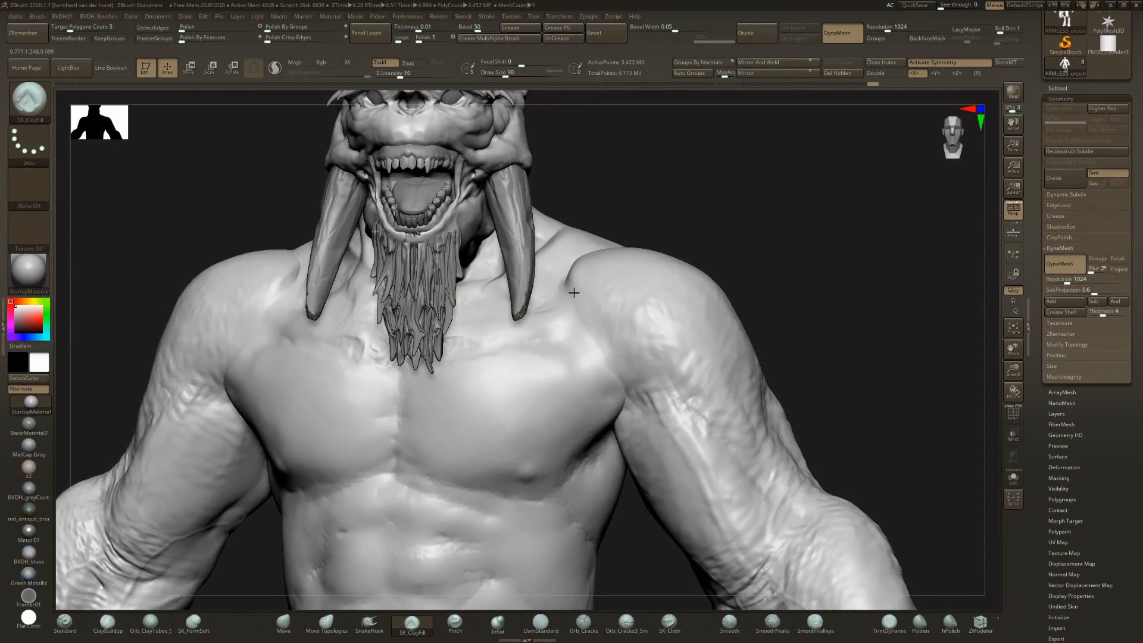
{"action": "left_click", "coordinate": [569, 264], "text": "alt"}
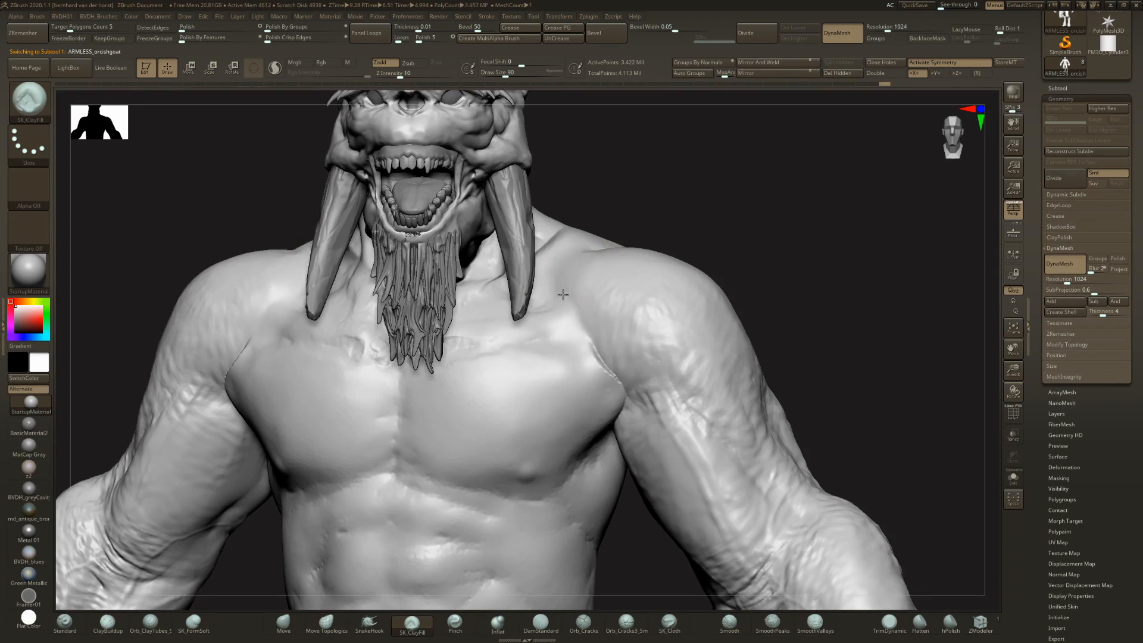
- Hide the interface and blend the top of the shoulder and outer collarbone into the arms
{"action": "key", "text": "Tab"}
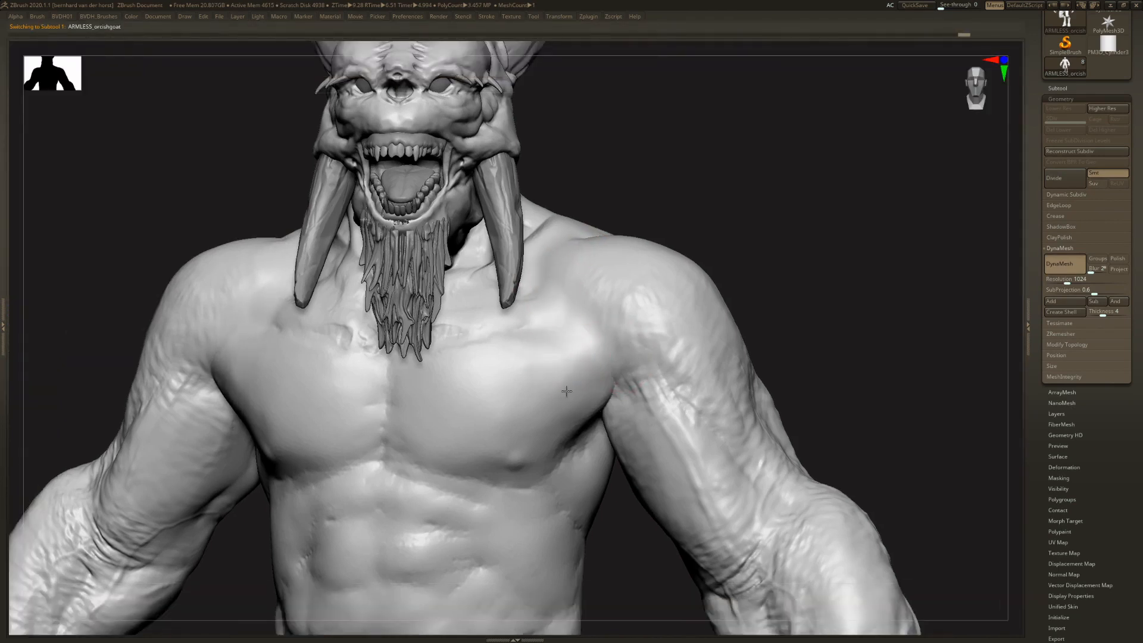
{"action": "mouse_move", "coordinate": [557, 307]}
{"action": "right_mouse_down"}
{"action": "mouse_move", "coordinate": [555, 249]}
{"action": "mouse_move", "coordinate": [697, 186]}
{"action": "mouse_move", "coordinate": [756, 184]}
{"action": "right_mouse_up"}
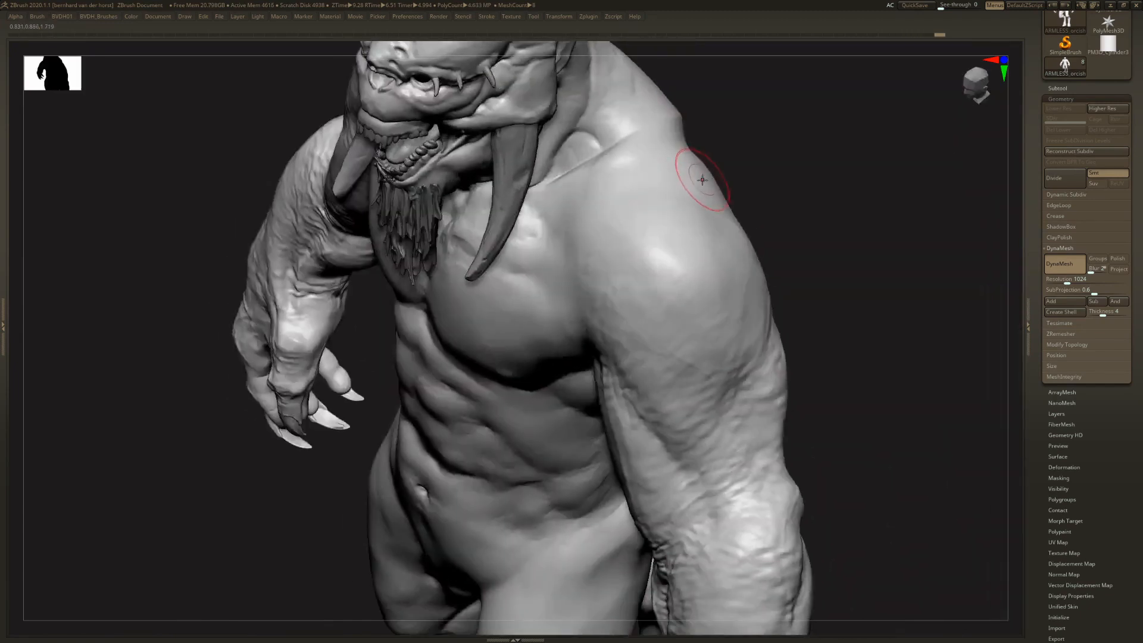
{"action": "key", "text": "b"}
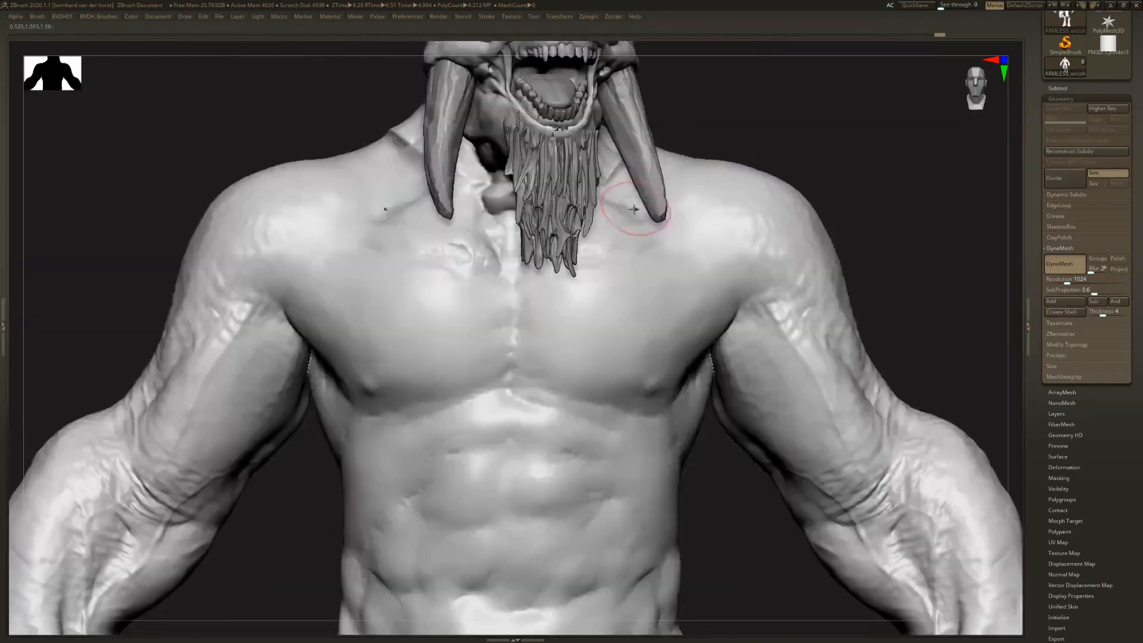
{"action": "right_click_drag", "start_coordinate": [635, 209], "coordinate": [653, 248]}
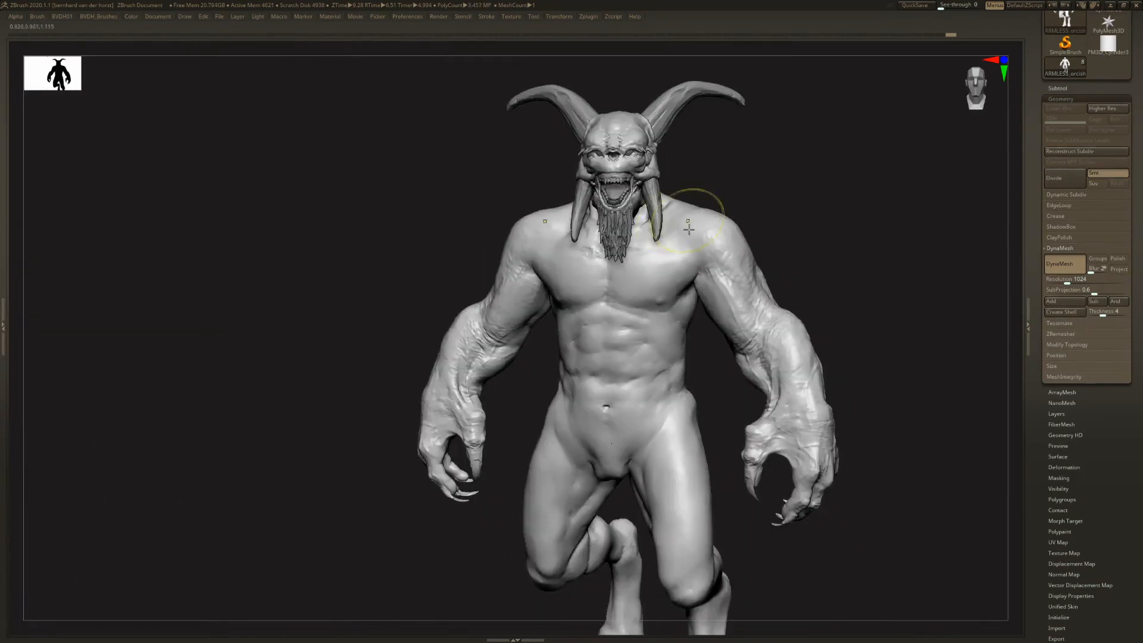
{"action": "mouse_move", "coordinate": [667, 238]}
{"action": "right_mouse_down"}
{"action": "mouse_move", "coordinate": [683, 230]}
{"action": "mouse_move", "coordinate": [674, 234]}
{"action": "right_mouse_up"}
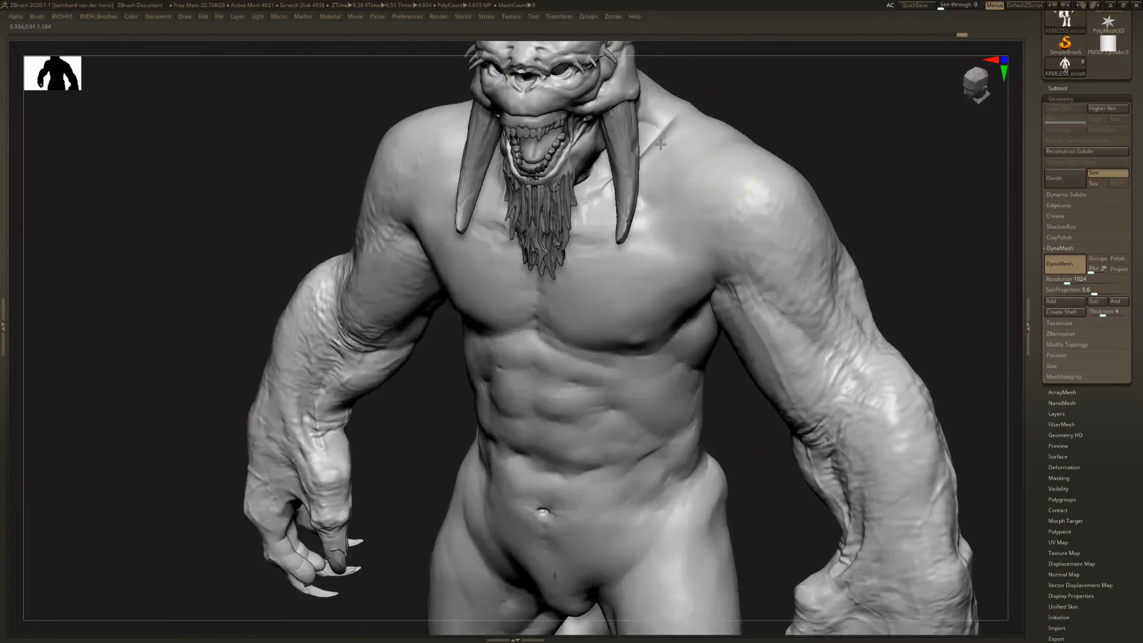
- Undo the stroke on the upper back and build up the shoulder blade toward the arm with the ClayBuildup brush
{"action": "right_click_drag", "start_coordinate": [661, 145], "coordinate": [615, 204], "text": "ctrl"}
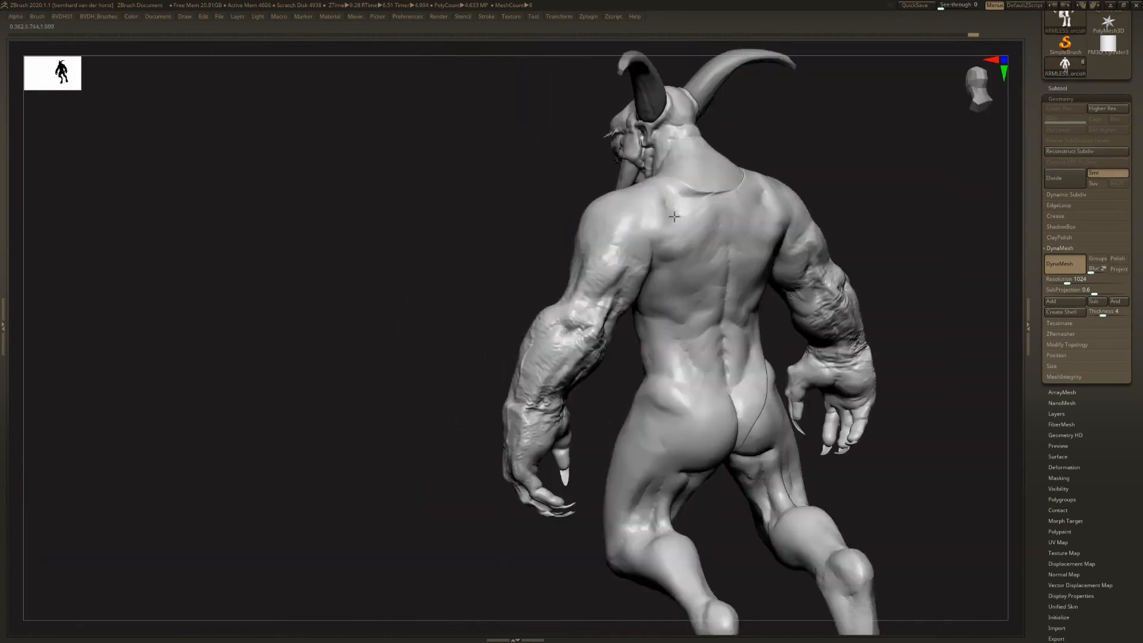
{"action": "right_click_drag", "start_coordinate": [667, 226], "coordinate": [667, 205], "text": "ctrl"}
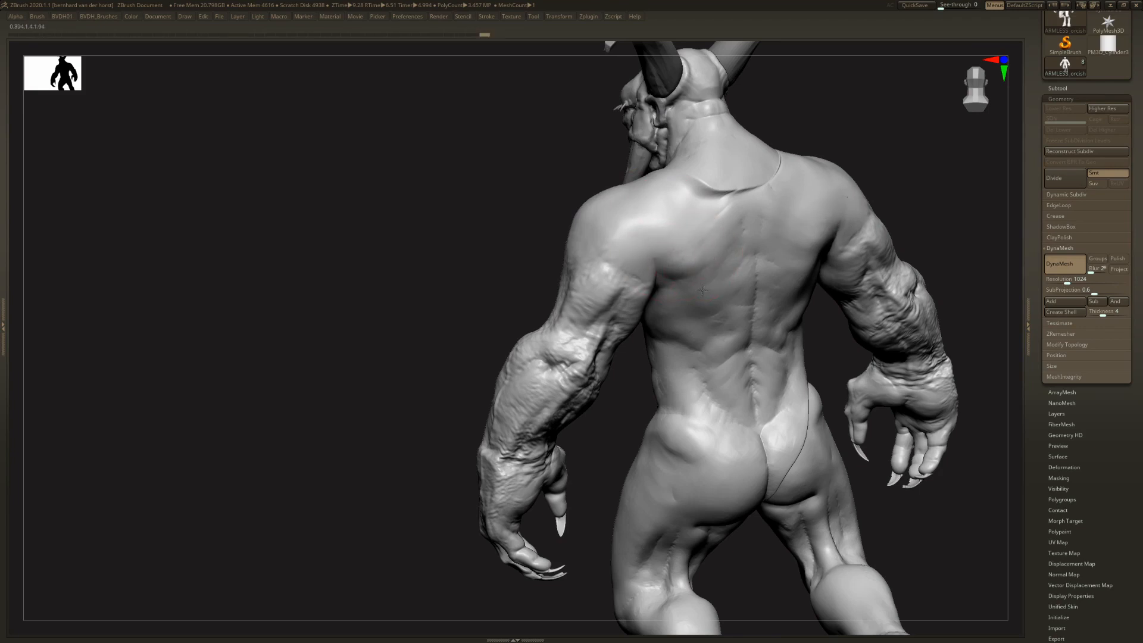
{"action": "mouse_move", "coordinate": [692, 256]}
{"action": "left_mouse_down"}
{"action": "mouse_move", "coordinate": [673, 253]}
{"action": "mouse_move", "coordinate": [722, 237]}
{"action": "left_mouse_up"}
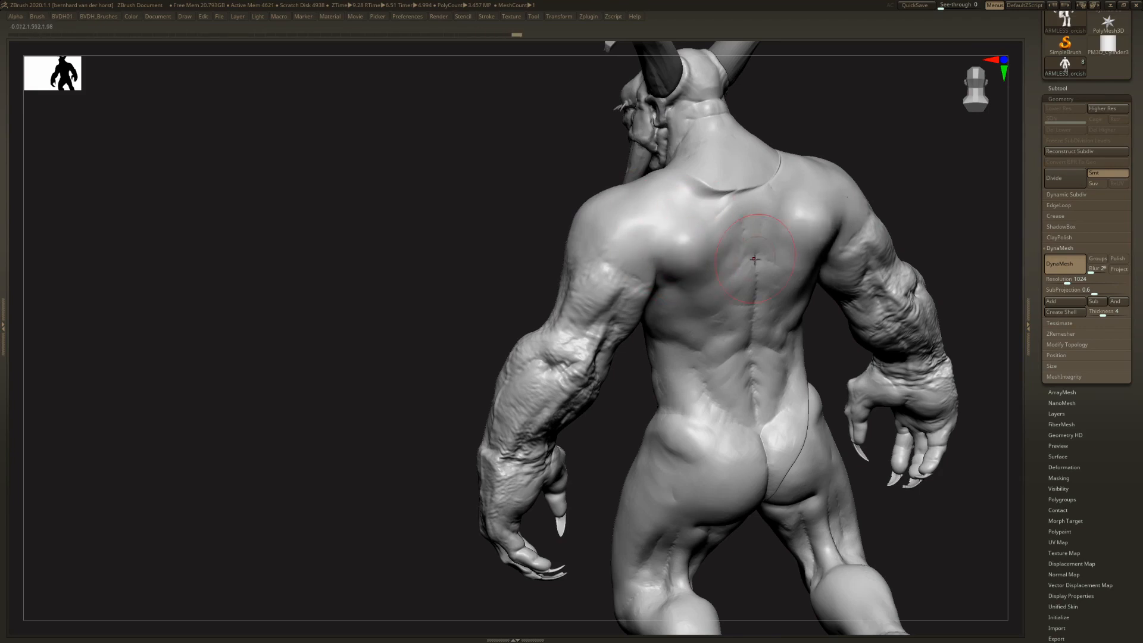
{"action": "key", "text": "ctrl+z"}
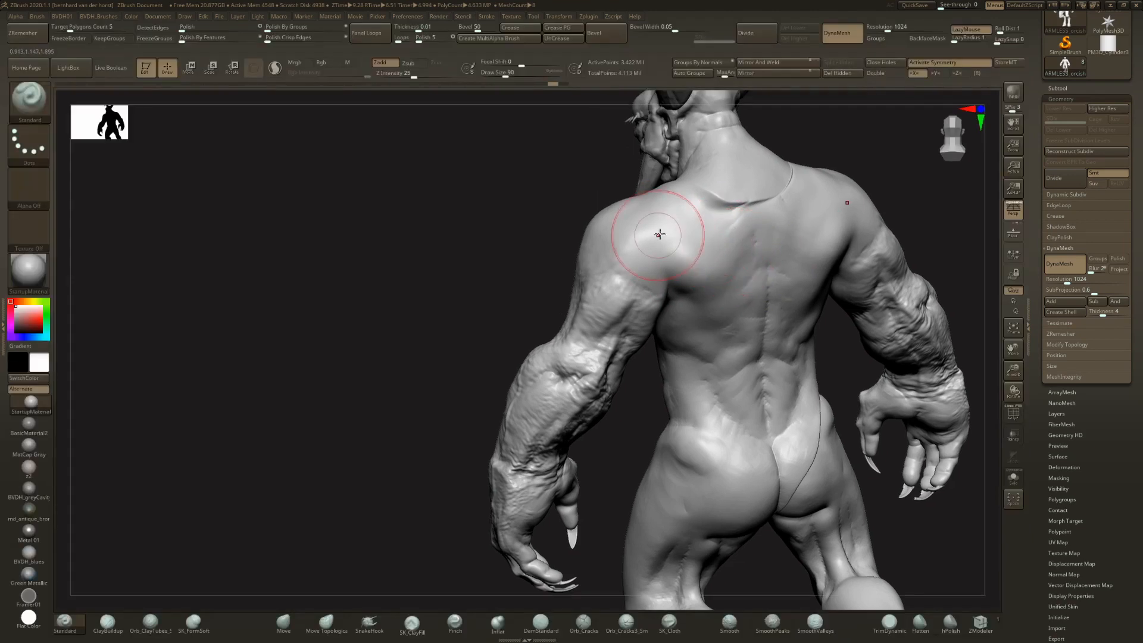
{"action": "key", "text": "b"}
{"action": "key", "text": "c"}
{"action": "key", "text": "b"}
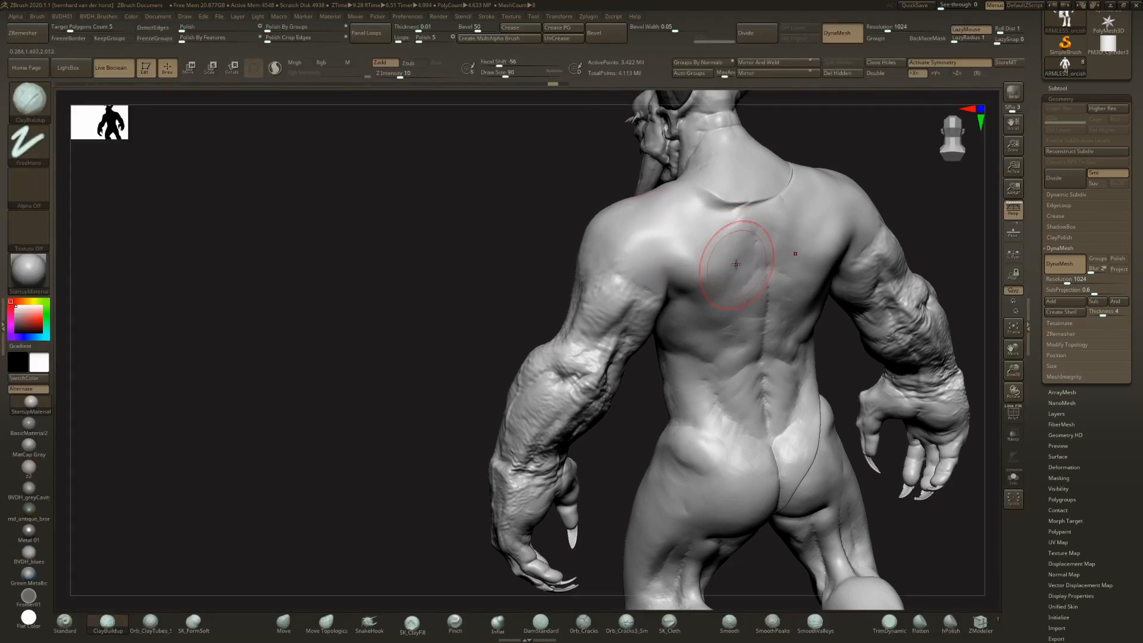
{"action": "key", "text": "Tab"}
{"action": "key", "text": "space"}
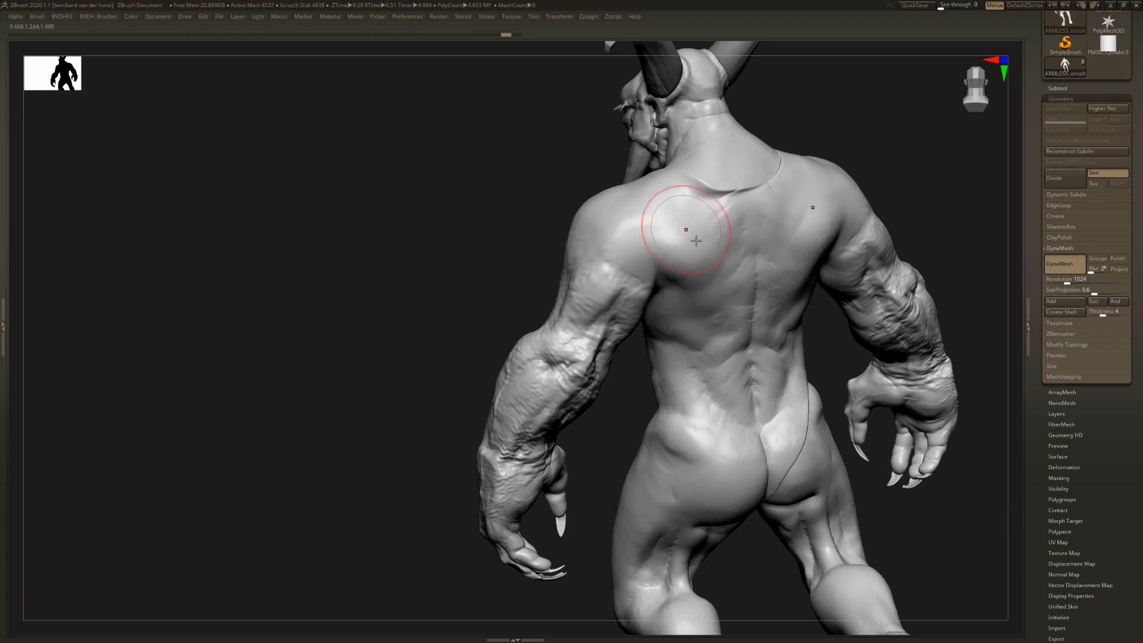
{"action": "right_click_drag", "start_coordinate": [752, 237], "coordinate": [673, 233]}
{"action": "left_click_drag", "start_coordinate": [646, 227], "coordinate": [626, 227]}
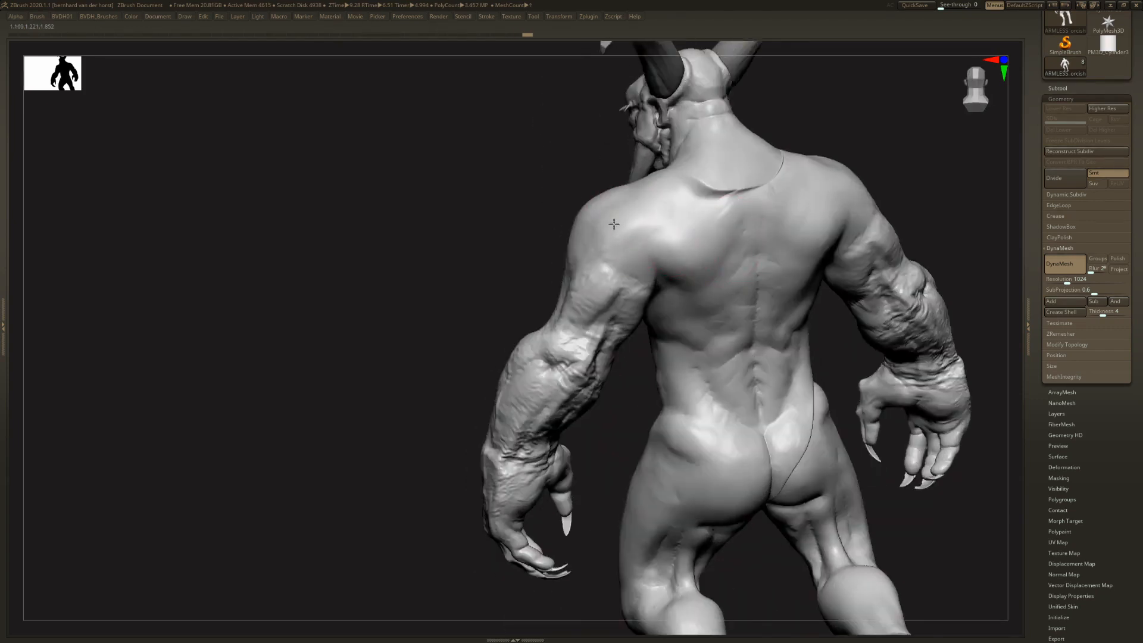
- Switch to the CF10_ARMS insert mesh brush for adding further arms to the creature
{"action": "right_click_drag", "start_coordinate": [614, 224], "coordinate": [752, 229]}
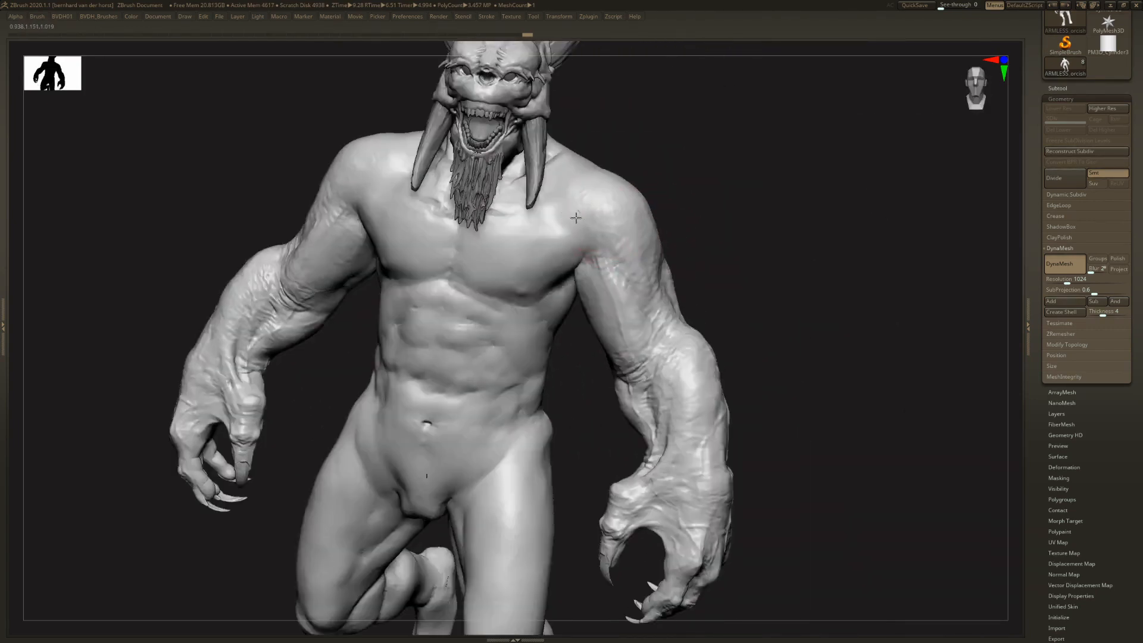
{"action": "right_click_drag", "start_coordinate": [592, 211], "coordinate": [649, 223]}
{"action": "left_click_drag", "start_coordinate": [676, 244], "coordinate": [685, 262]}
{"action": "mouse_move", "coordinate": [667, 259]}
{"action": "right_mouse_down", "text": "ctrl"}
{"action": "mouse_move", "coordinate": [637, 218]}
{"action": "mouse_move", "coordinate": [669, 262]}
{"action": "mouse_move", "coordinate": [596, 272]}
{"action": "mouse_move", "coordinate": [569, 258]}
{"action": "mouse_move", "coordinate": [608, 253]}
{"action": "right_mouse_up", "text": "ctrl"}
{"action": "key", "text": "b"}
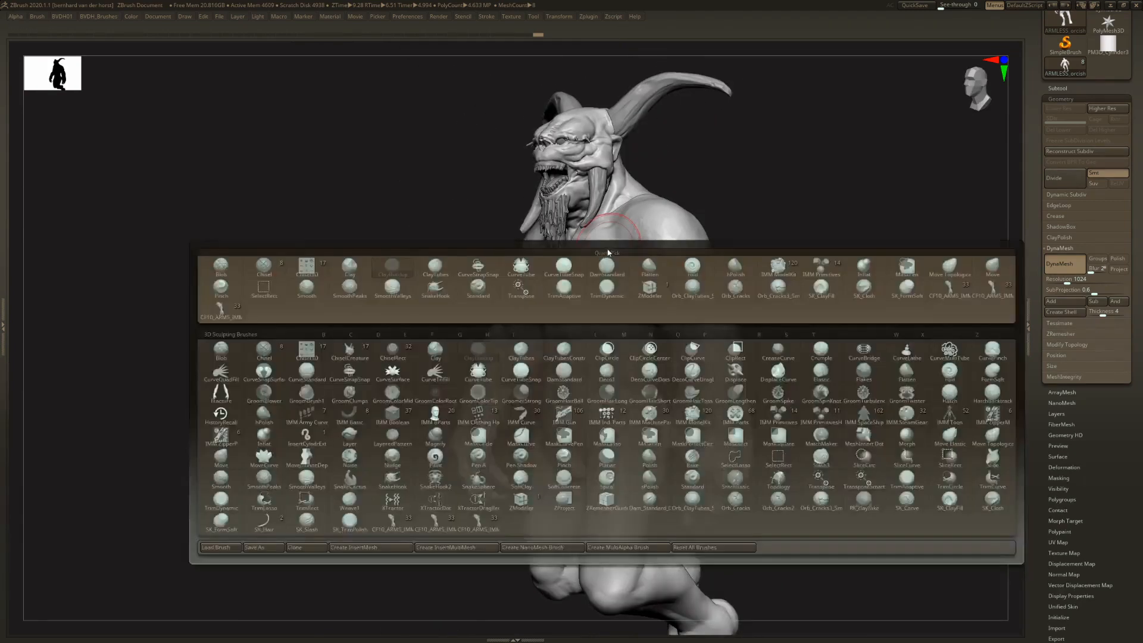
{"action": "key", "text": "b"}
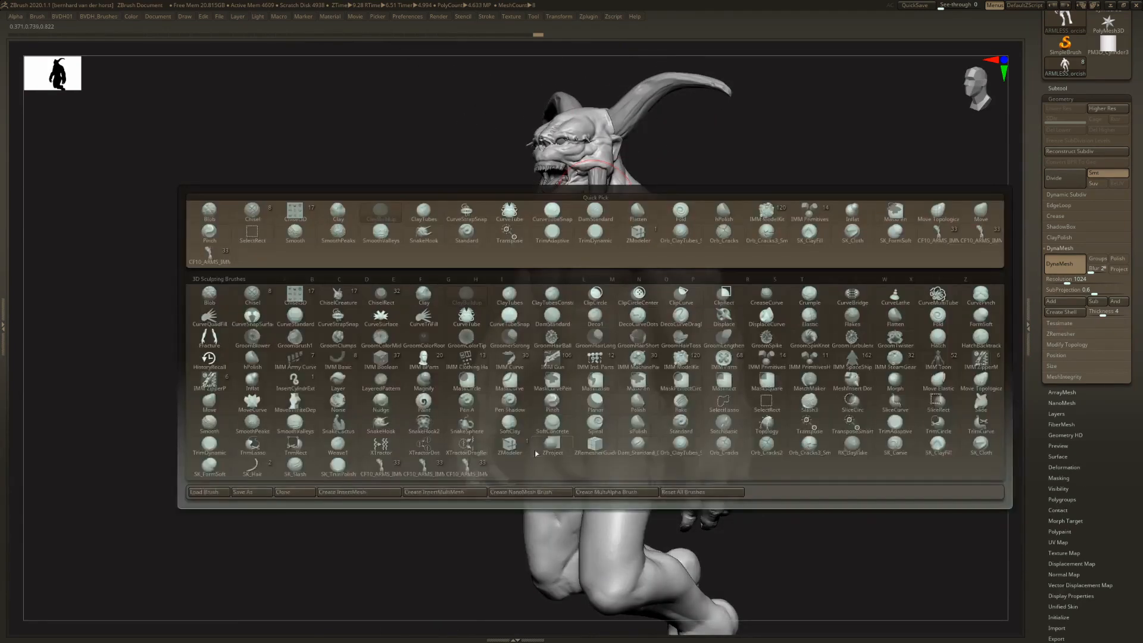
{"action": "left_click", "coordinate": [467, 466]}
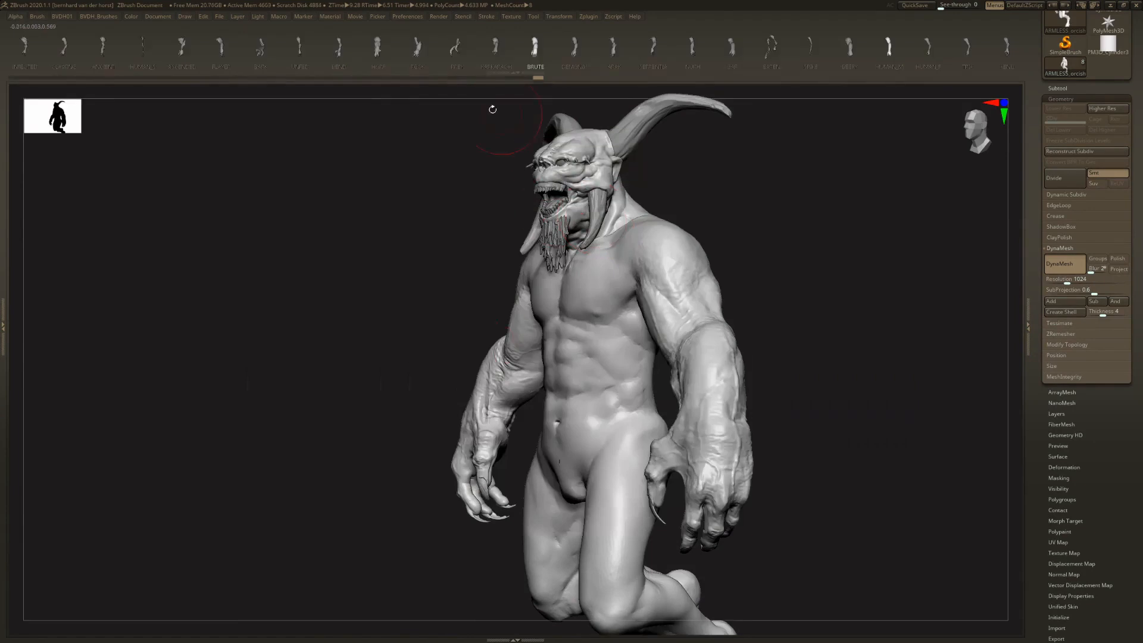
- Insert a mirrored pair of INFECTED arms at the creature's head and shoulder area
{"action": "left_click", "coordinate": [43, 52]}
{"action": "left_click_drag", "start_coordinate": [671, 303], "coordinate": [735, 285]}
{"action": "right_click_drag", "start_coordinate": [735, 284], "coordinate": [673, 225], "text": "ctrl"}
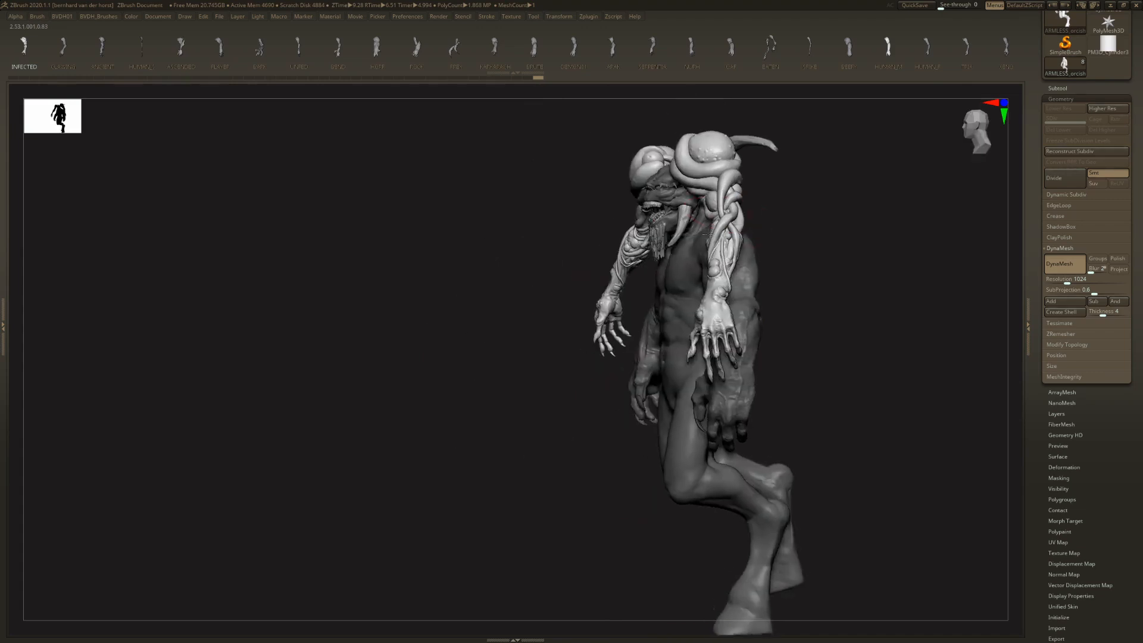
- Move the INFECTED arms down and outward onto the creature's shoulders
{"action": "key", "text": "w"}
{"action": "left_click_drag", "start_coordinate": [756, 250], "coordinate": [765, 330]}
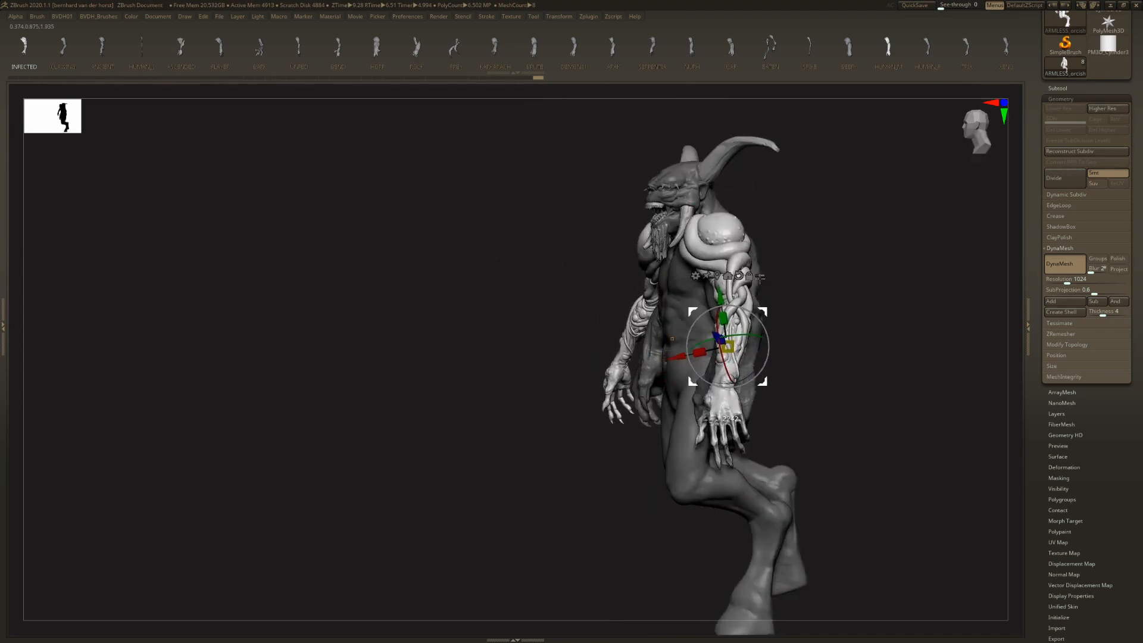
{"action": "right_click_drag", "start_coordinate": [765, 330], "coordinate": [816, 321]}
{"action": "left_click_drag", "start_coordinate": [805, 305], "coordinate": [798, 286]}
{"action": "mouse_move", "coordinate": [798, 286]}
{"action": "right_mouse_down"}
{"action": "mouse_move", "coordinate": [807, 283]}
{"action": "mouse_move", "coordinate": [705, 266]}
{"action": "mouse_move", "coordinate": [769, 274]}
{"action": "mouse_move", "coordinate": [927, 199]}
{"action": "right_mouse_up"}
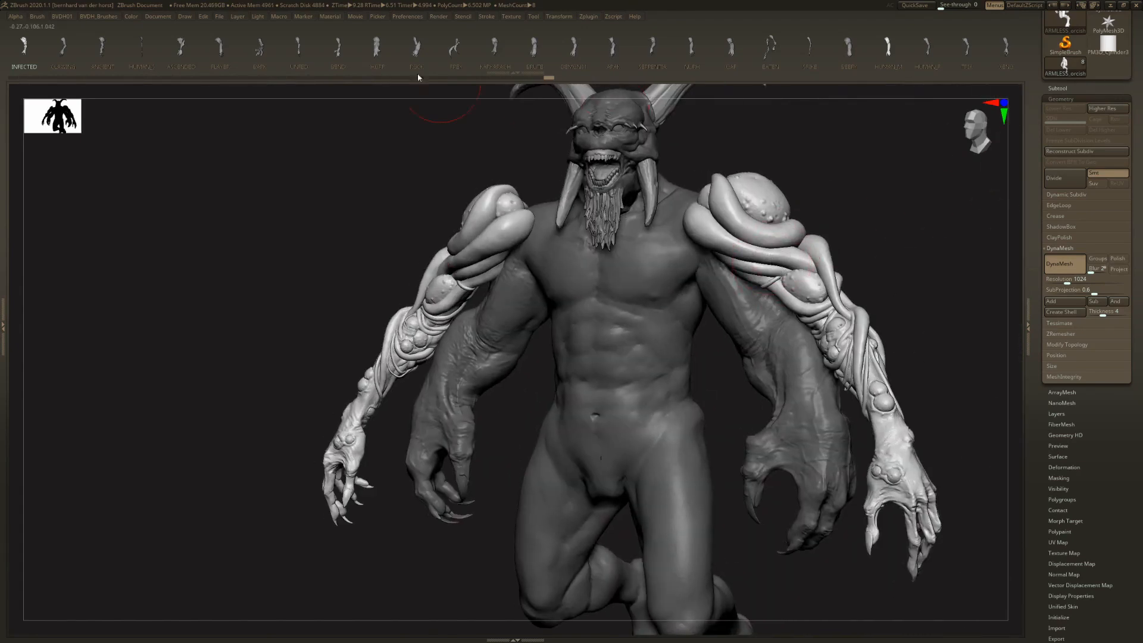
- Insert a mirrored pair of CLAWING arms at the front of the shoulders
{"action": "left_click", "coordinate": [80, 52]}
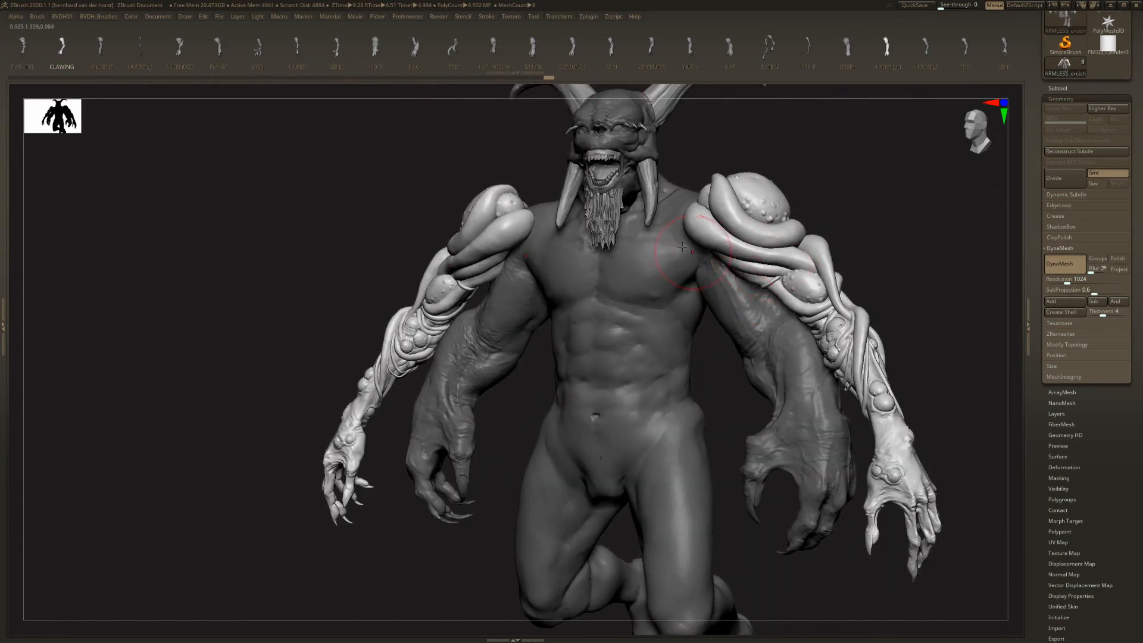
{"action": "left_click_drag", "start_coordinate": [637, 369], "coordinate": [739, 277]}
{"action": "mouse_move", "coordinate": [739, 276]}
{"action": "right_mouse_down"}
{"action": "mouse_move", "coordinate": [740, 253]}
{"action": "mouse_move", "coordinate": [765, 238]}
{"action": "mouse_move", "coordinate": [709, 297]}
{"action": "mouse_move", "coordinate": [707, 324]}
{"action": "mouse_move", "coordinate": [734, 337]}
{"action": "mouse_move", "coordinate": [734, 270]}
{"action": "mouse_move", "coordinate": [736, 280]}
{"action": "right_mouse_up"}
- Load the first ZBrush tool file from the Zbrush folder of Creature Feature Vol 11 ARMS
{"action": "left_click_drag", "start_coordinate": [1123, 63], "coordinate": [1123, 181]}
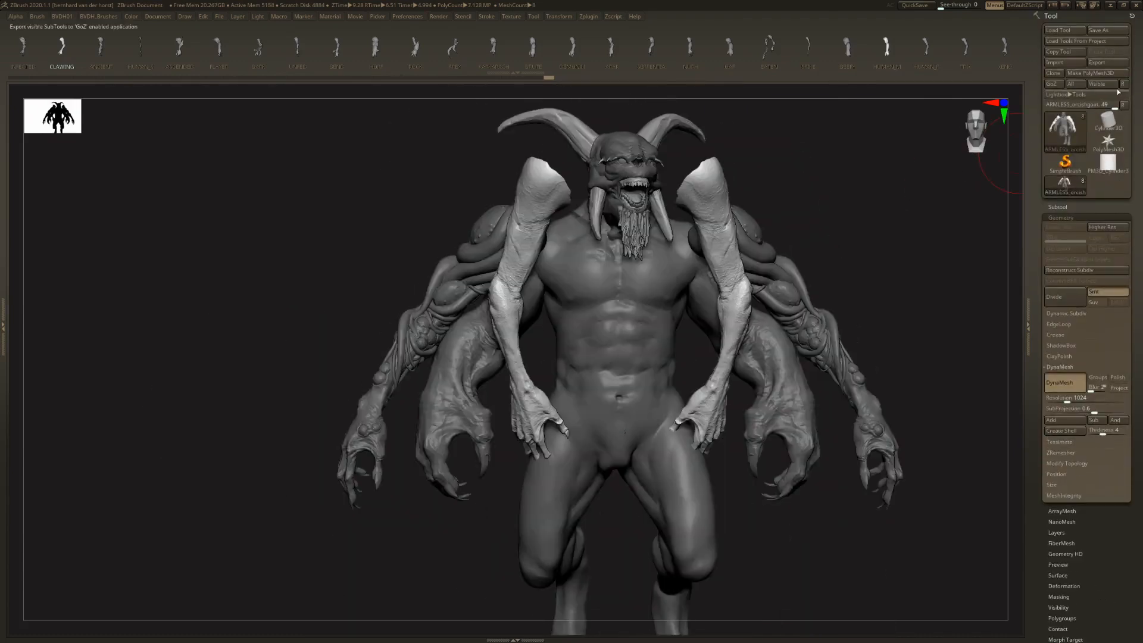
{"action": "left_click", "coordinate": [1060, 31]}
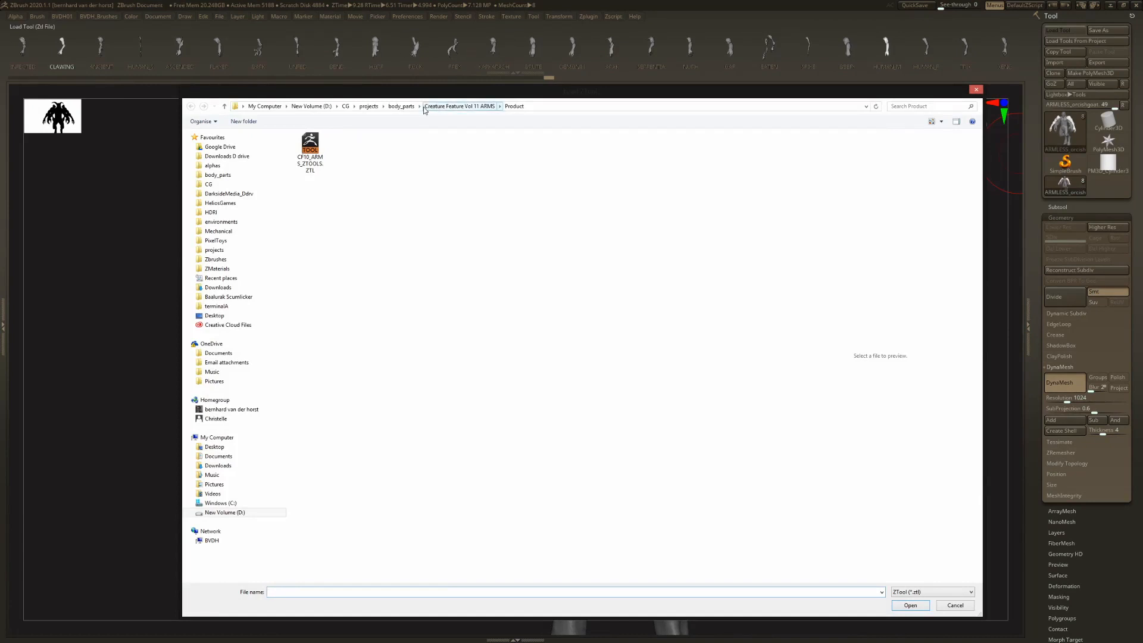
{"action": "left_click", "coordinate": [401, 107]}
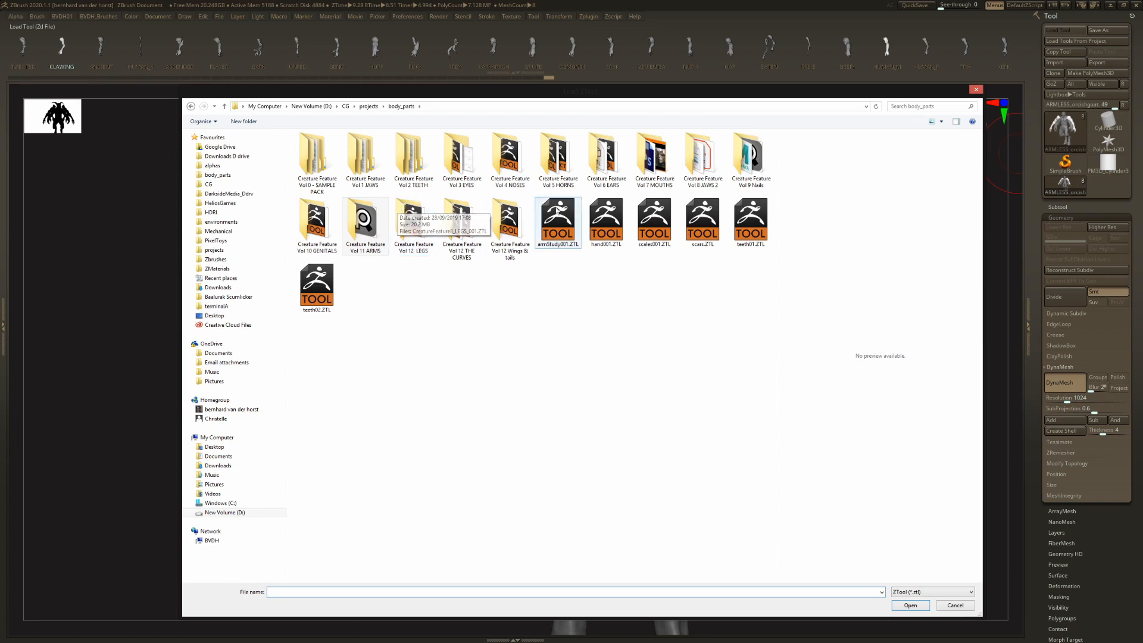
{"action": "double_click", "coordinate": [374, 235]}
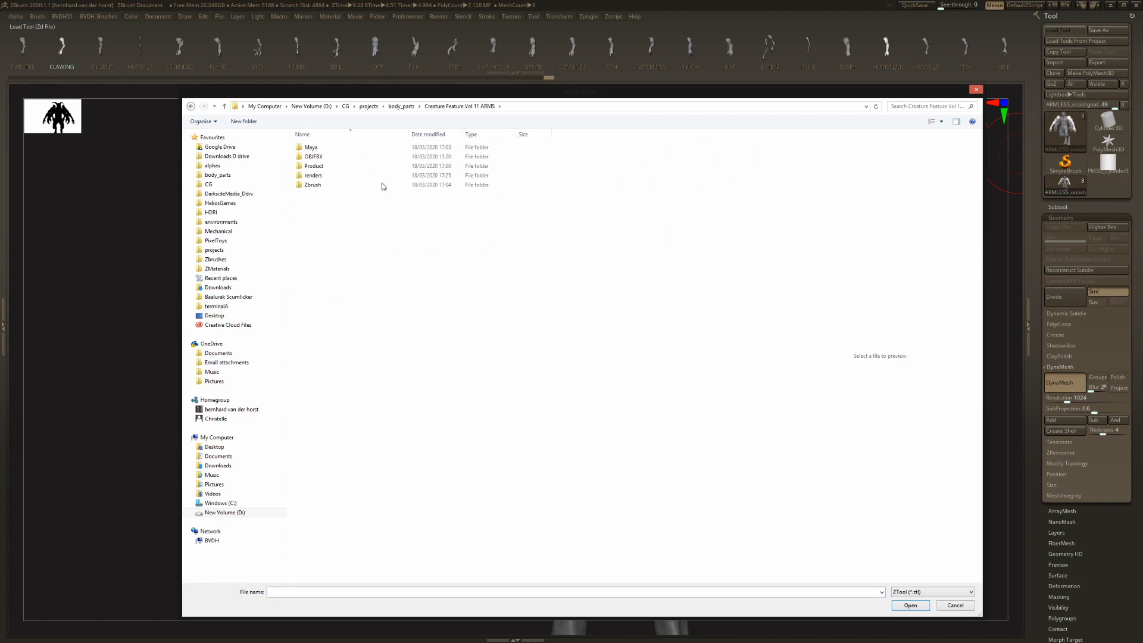
{"action": "double_click", "coordinate": [312, 185]}
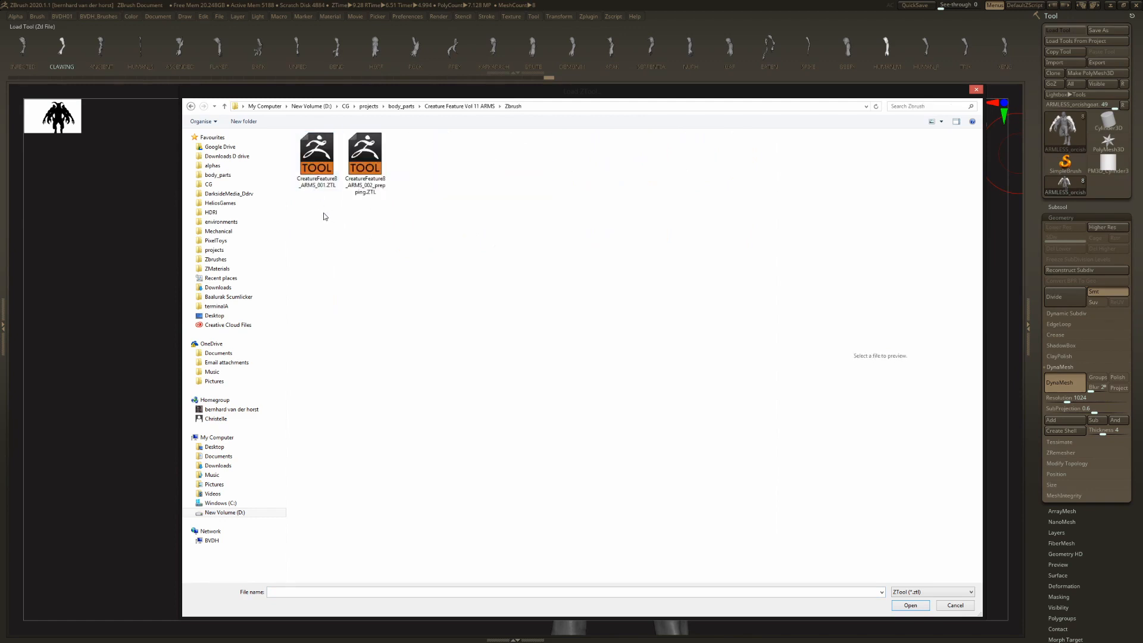
{"action": "double_click", "coordinate": [316, 169]}
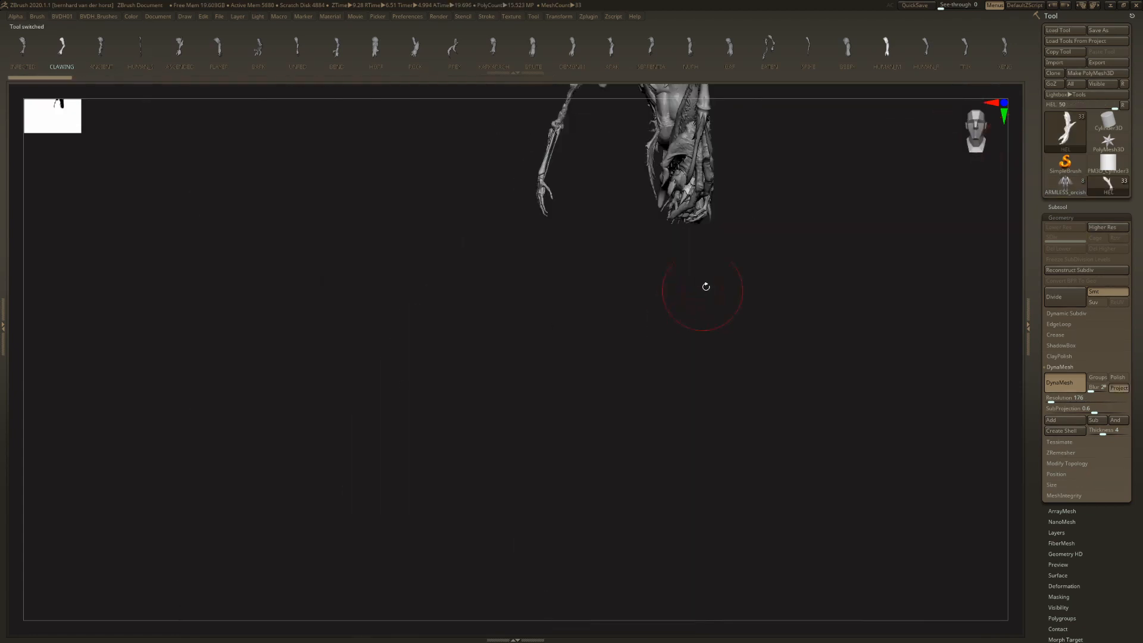
- Frame the loaded arms and select the first subtool, CreatureFeature8_ARMS_002_prepping
{"action": "key", "text": "f"}
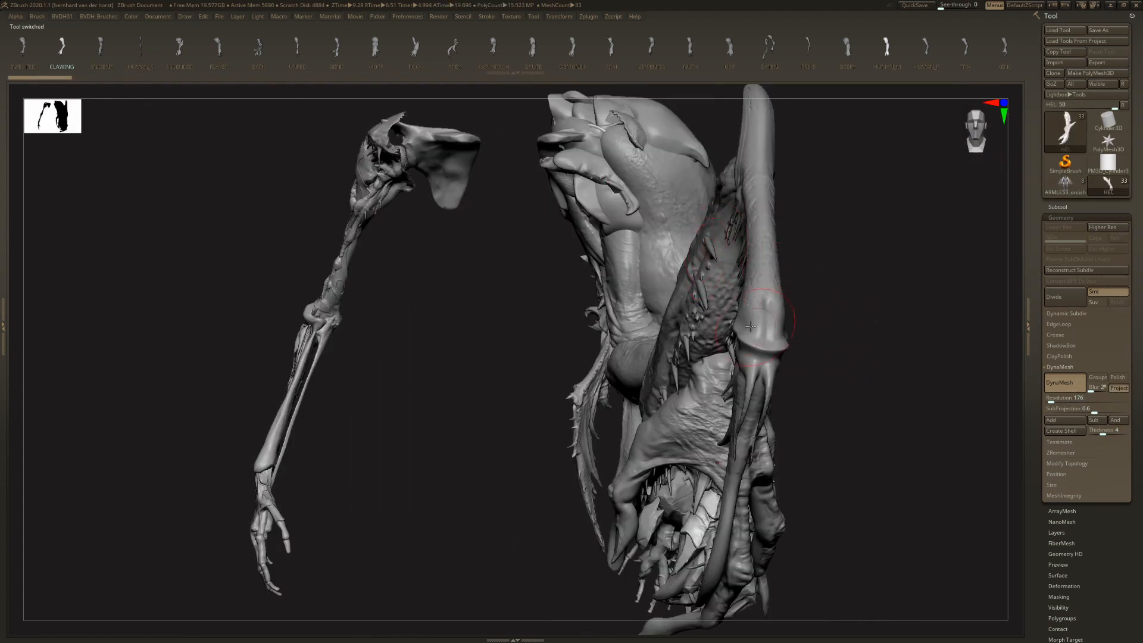
{"action": "left_click", "coordinate": [1059, 207]}
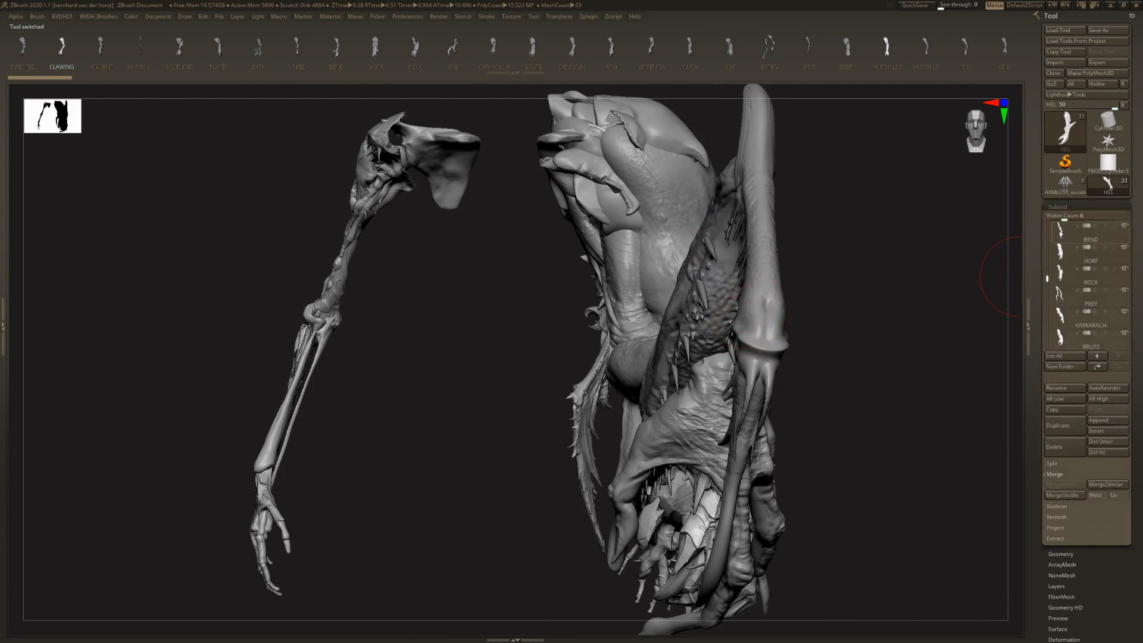
{"action": "left_click_drag", "start_coordinate": [1048, 278], "coordinate": [1064, 219]}
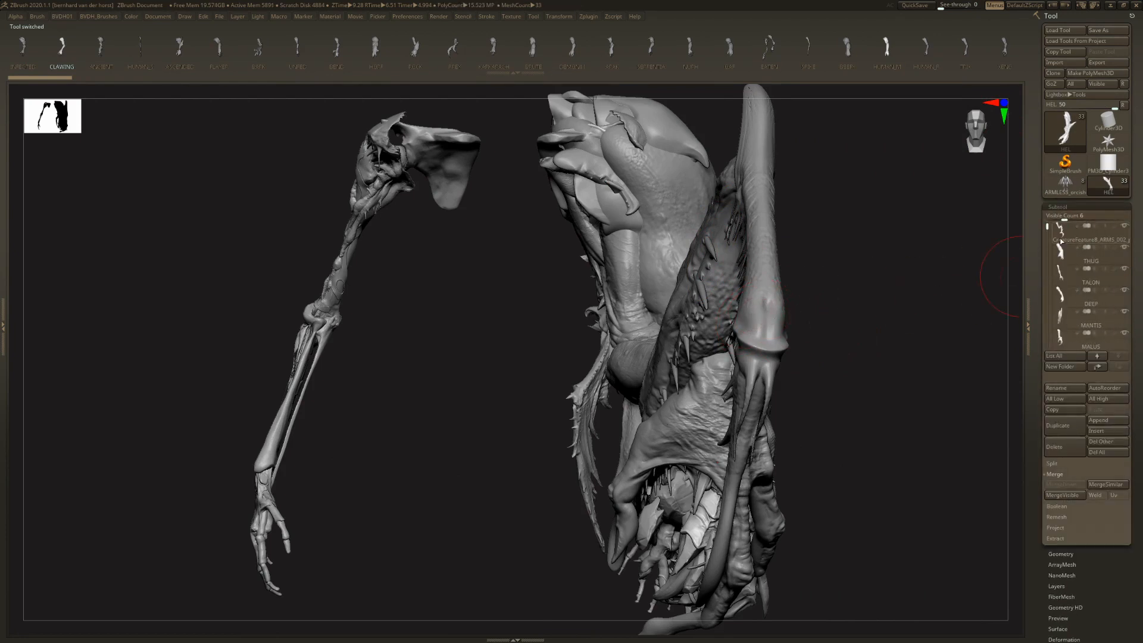
{"action": "left_click", "coordinate": [1062, 241]}
- Isolate the spiked claw arm and apply Mirror And Weld to make a symmetrical pair
{"action": "mouse_move", "coordinate": [740, 245]}
{"action": "left_mouse_down"}
{"action": "mouse_move", "coordinate": [737, 266]}
{"action": "mouse_move", "coordinate": [703, 276]}
{"action": "mouse_move", "coordinate": [756, 256]}
{"action": "mouse_move", "coordinate": [748, 242]}
{"action": "mouse_move", "coordinate": [741, 256]}
{"action": "mouse_move", "coordinate": [754, 255]}
{"action": "mouse_move", "coordinate": [702, 248]}
{"action": "mouse_move", "coordinate": [1027, 285]}
{"action": "left_mouse_up"}
{"action": "key", "text": "Tab"}
{"action": "left_click", "coordinate": [758, 63]}
{"action": "key", "text": "Tab"}
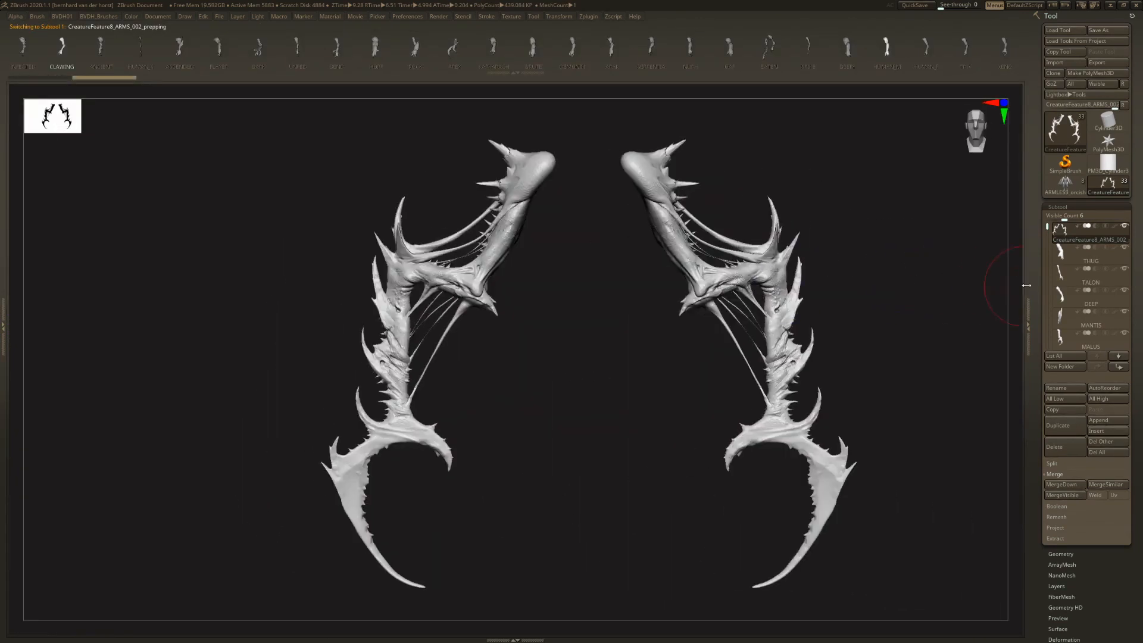
- Select the THUG subtool, apply Mirror And Weld to make a symmetrical pair, and inspect the clawed arms
{"action": "left_click", "coordinate": [1064, 255]}
{"action": "key", "text": "Tab"}
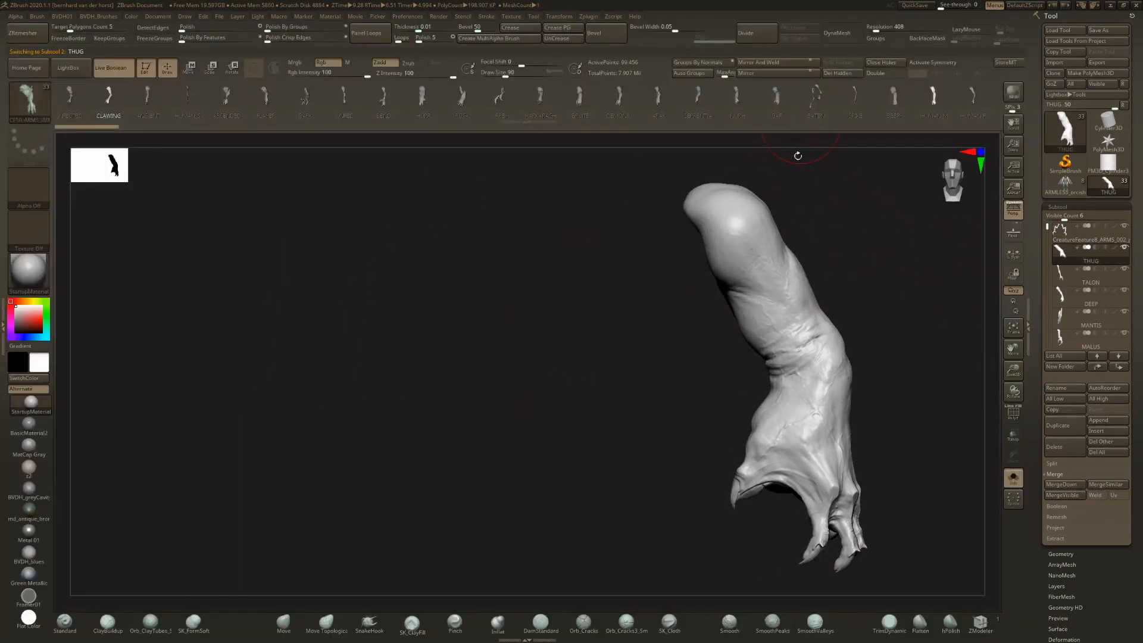
{"action": "left_click", "coordinate": [779, 63]}
{"action": "left_click_drag", "start_coordinate": [803, 256], "coordinate": [739, 268], "text": "alt"}
{"action": "key", "text": "Tab"}
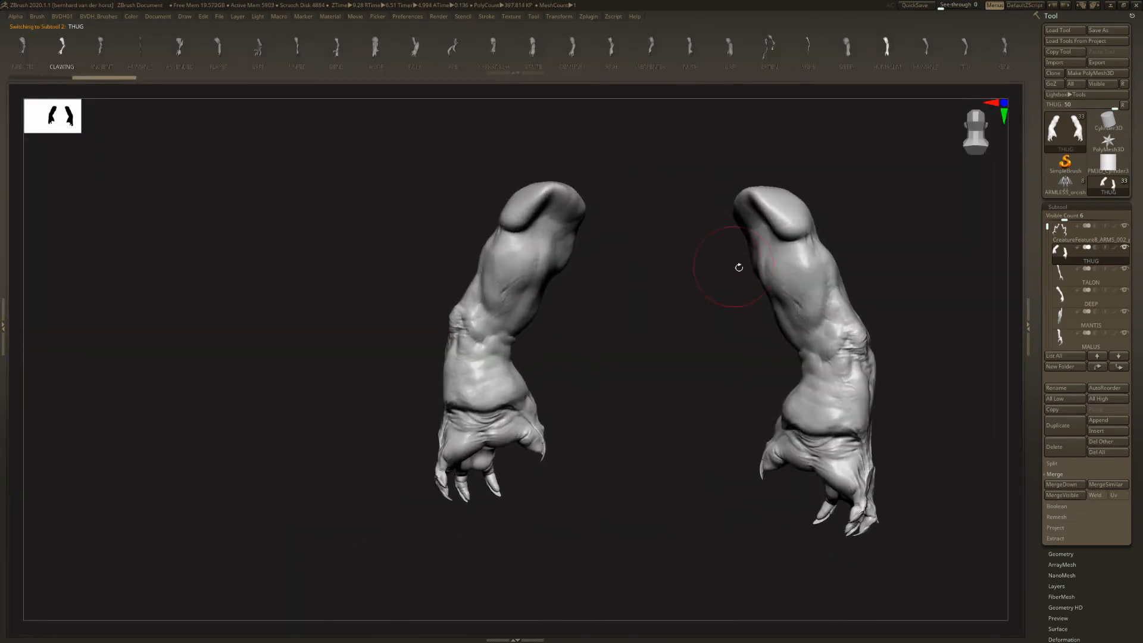
{"action": "right_click_drag", "start_coordinate": [745, 277], "coordinate": [745, 277], "text": "shift"}
{"action": "right_click_drag", "start_coordinate": [745, 277], "coordinate": [664, 249], "text": "alt"}
- Apply Mirror And Weld to the TALON arm and inspect the long-clawed pair from several angles
{"action": "key", "text": "2"}
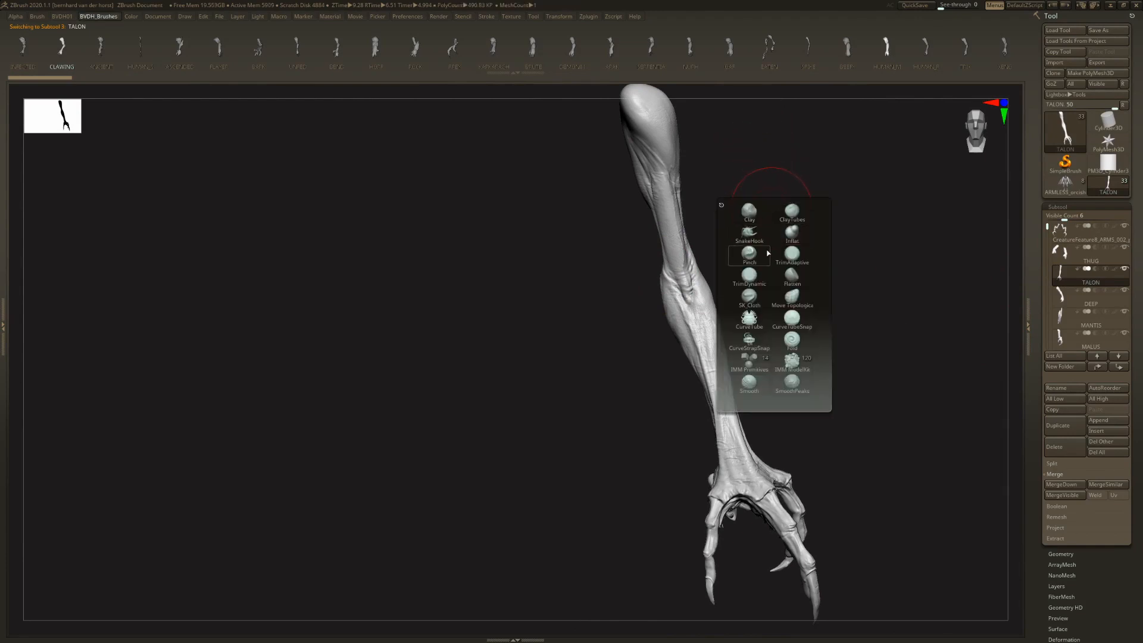
{"action": "key", "text": "1"}
{"action": "left_click", "coordinate": [761, 247]}
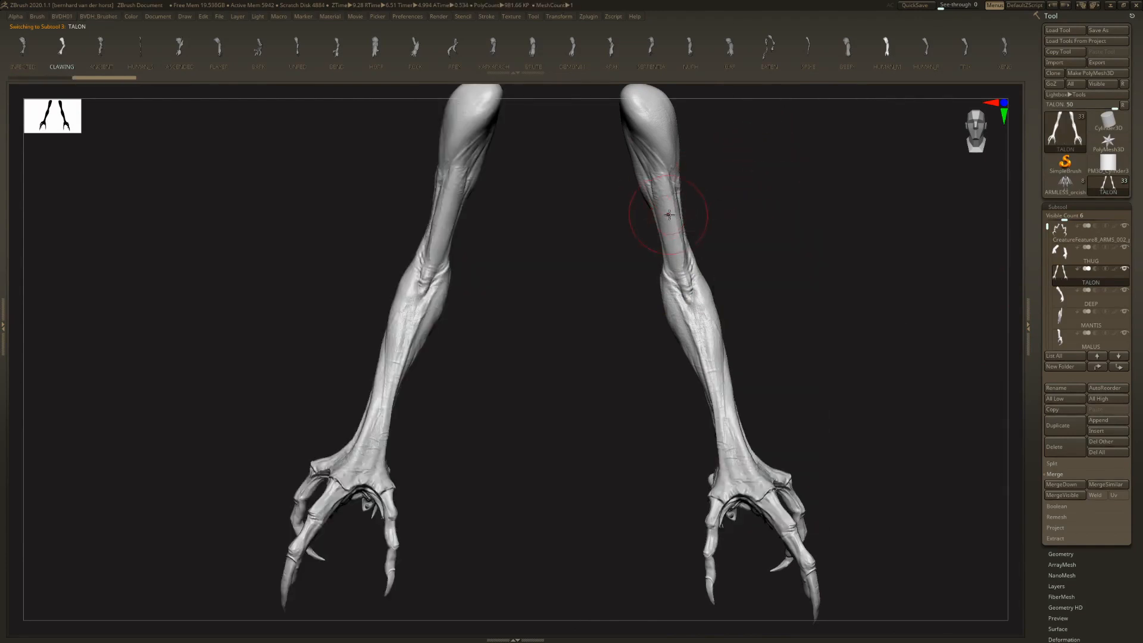
{"action": "right_click_drag", "start_coordinate": [702, 230], "coordinate": [666, 238]}
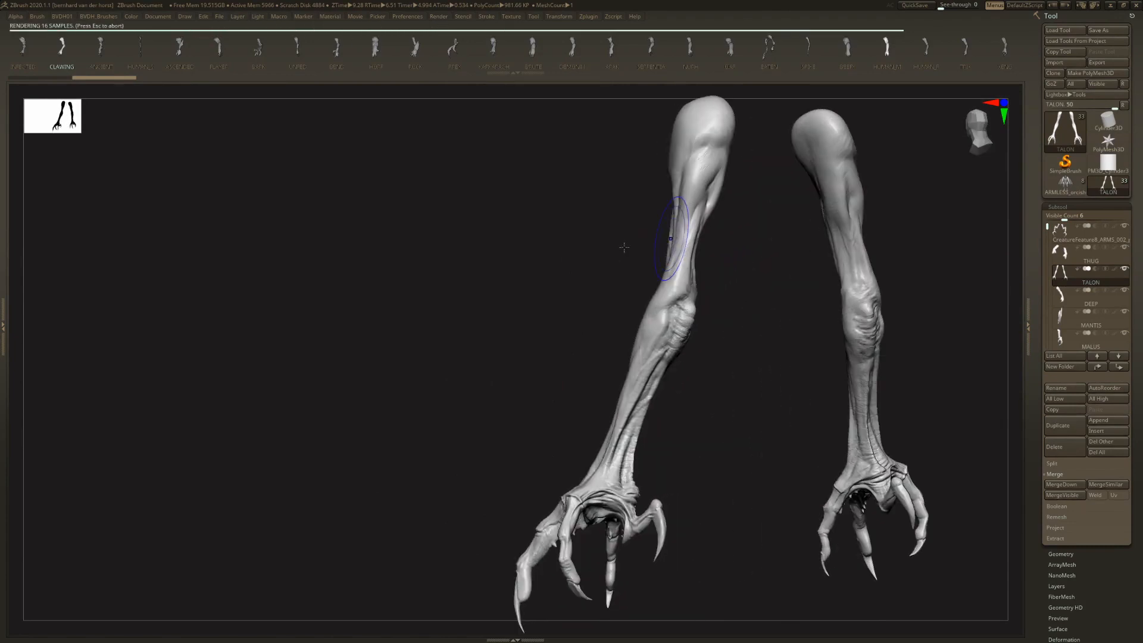
{"action": "right_click_drag", "start_coordinate": [636, 251], "coordinate": [1012, 282]}
- Select the DEEP subtool and apply Mirror And Weld to make a symmetrical pair of webbed arms
{"action": "left_click", "coordinate": [1067, 297]}
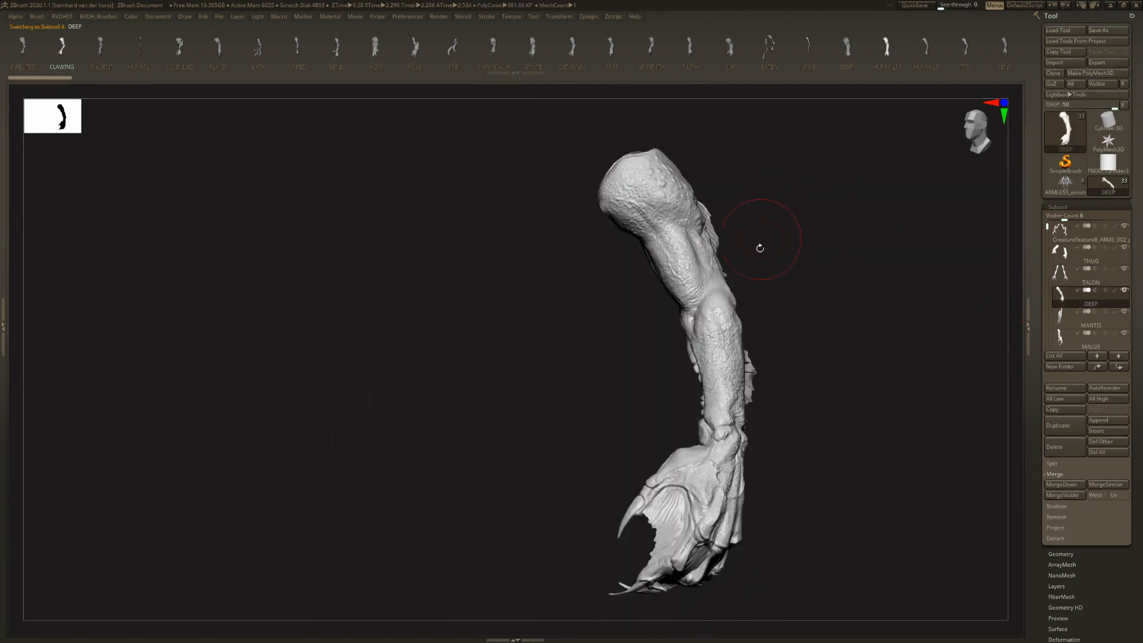
{"action": "key", "text": "space"}
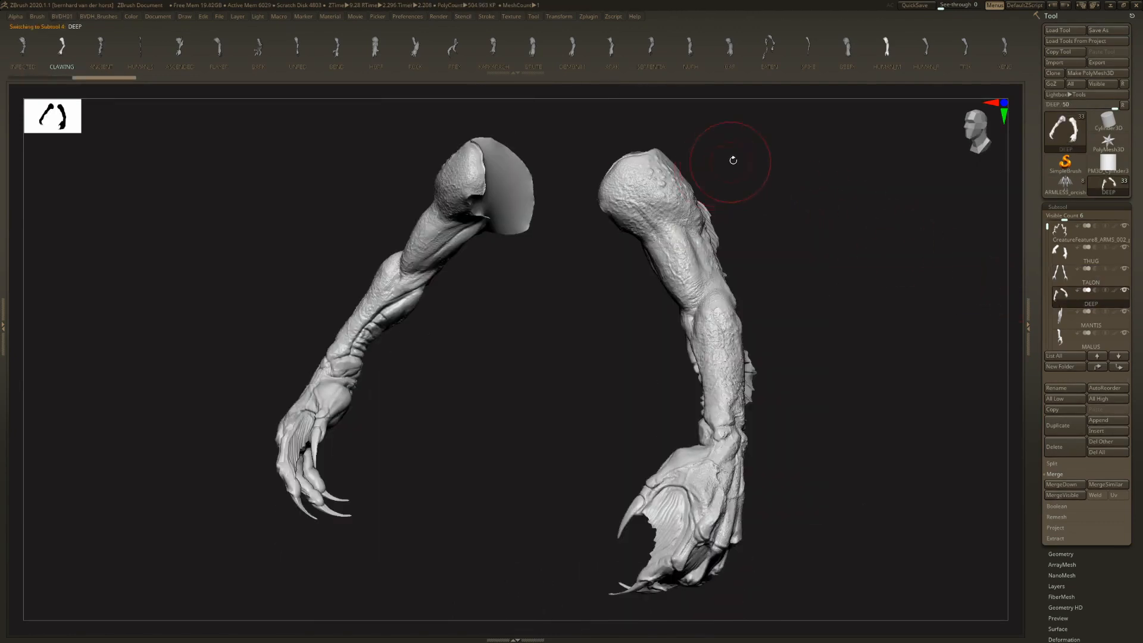
{"action": "right_click_drag", "start_coordinate": [869, 173], "coordinate": [863, 229]}
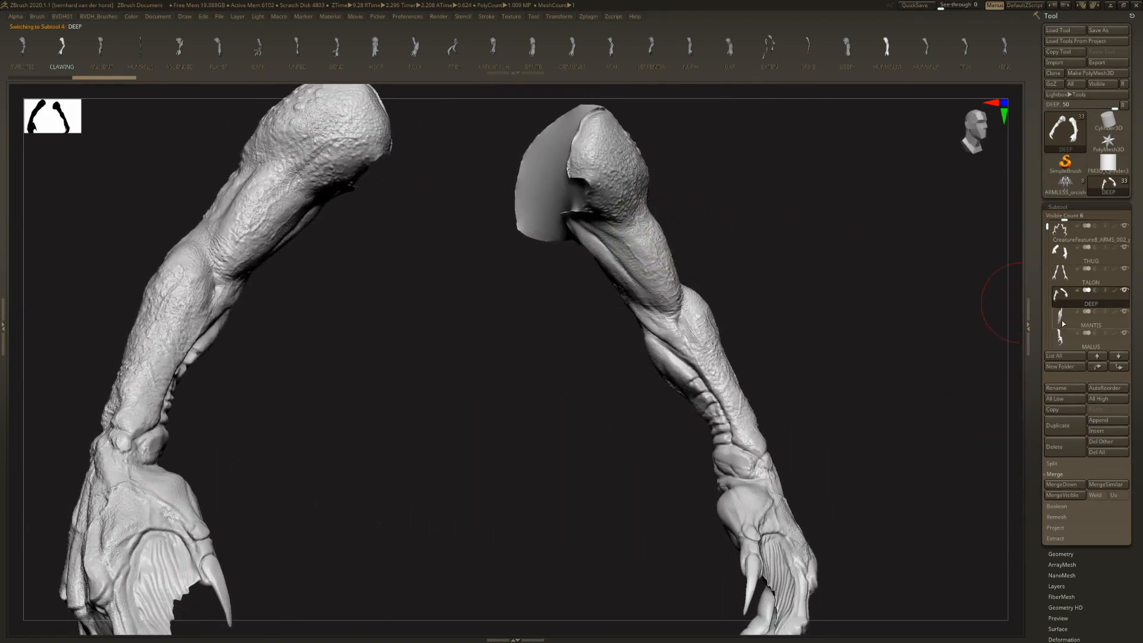
- Inspect the MANTIS subtool and raise the subtool list's Visible Count to 23
{"action": "left_click", "coordinate": [1064, 323]}
{"action": "mouse_move", "coordinate": [734, 237]}
{"action": "right_mouse_down"}
{"action": "mouse_move", "coordinate": [690, 218]}
{"action": "mouse_move", "coordinate": [719, 237]}
{"action": "right_mouse_up"}
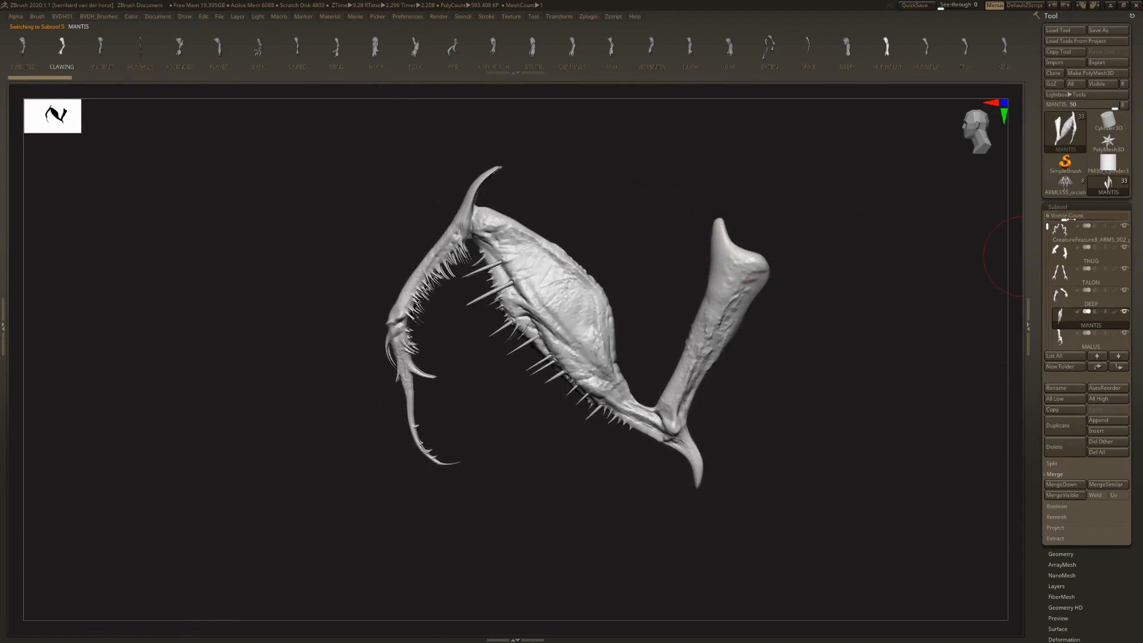
{"action": "left_click_drag", "start_coordinate": [1070, 219], "coordinate": [1122, 221]}
{"action": "left_click_drag", "start_coordinate": [1048, 226], "coordinate": [1048, 259]}
{"action": "left_click_drag", "start_coordinate": [1139, 334], "coordinate": [1140, 158]}
- Select the MALUS subtool, apply Mirror And Weld, and inspect the bent arm pair
{"action": "left_click", "coordinate": [1061, 107]}
{"action": "left_click_drag", "start_coordinate": [748, 241], "coordinate": [772, 213]}
{"action": "key", "text": "1"}
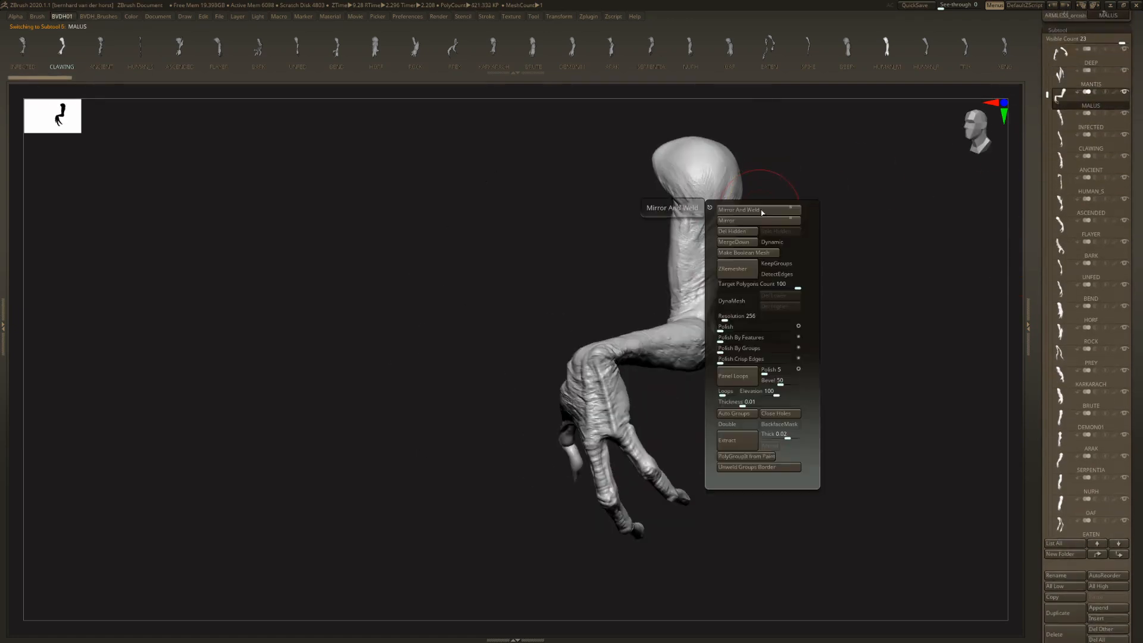
{"action": "left_click_drag", "start_coordinate": [637, 179], "coordinate": [800, 220]}
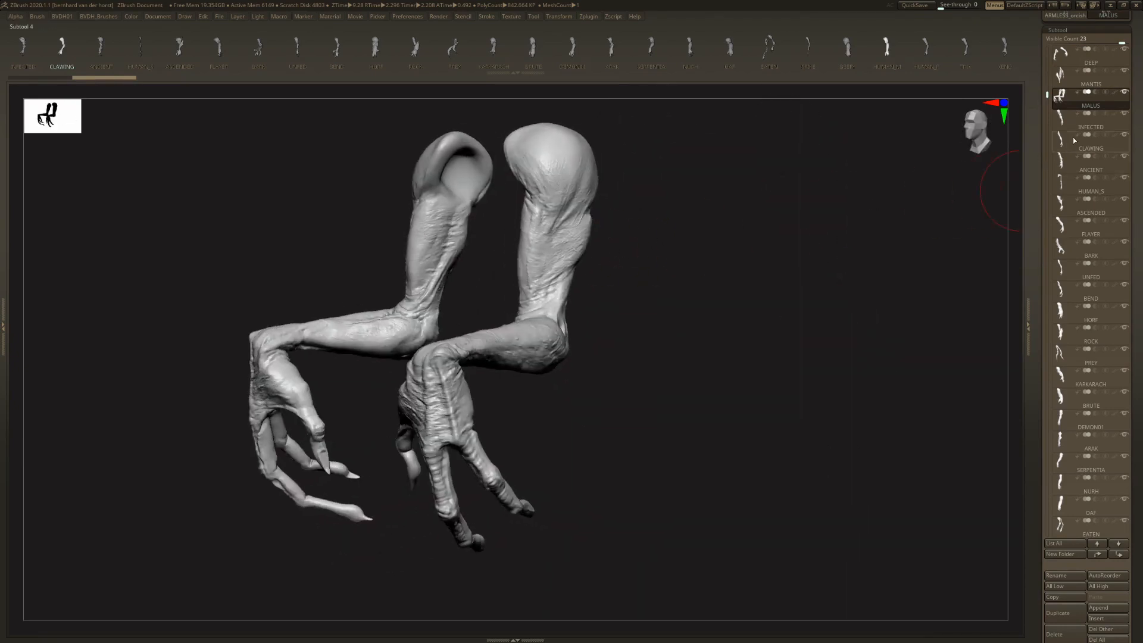
- Examine the INFECTED, CLAWING and ANCIENT arm subtools one after another and switch to HUMAN_S
{"action": "left_click_drag", "start_coordinate": [723, 189], "coordinate": [754, 237]}
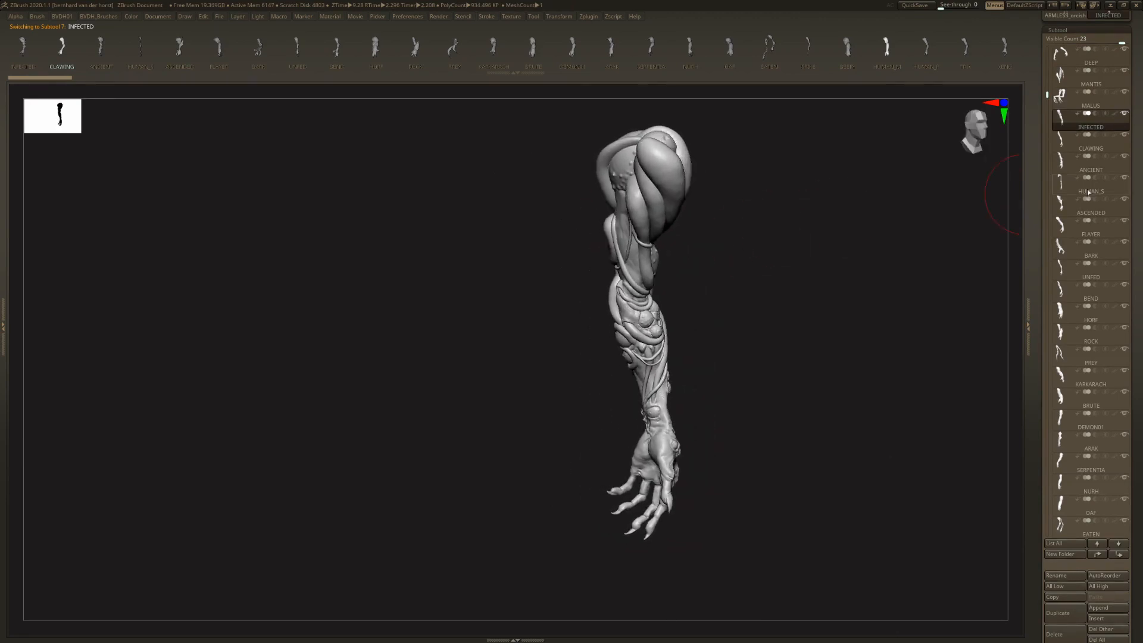
{"action": "left_click", "coordinate": [1069, 137]}
{"action": "mouse_move", "coordinate": [720, 191]}
{"action": "left_mouse_down"}
{"action": "mouse_move", "coordinate": [659, 250]}
{"action": "mouse_move", "coordinate": [720, 252]}
{"action": "mouse_move", "coordinate": [700, 223]}
{"action": "mouse_move", "coordinate": [927, 243]}
{"action": "left_mouse_up"}
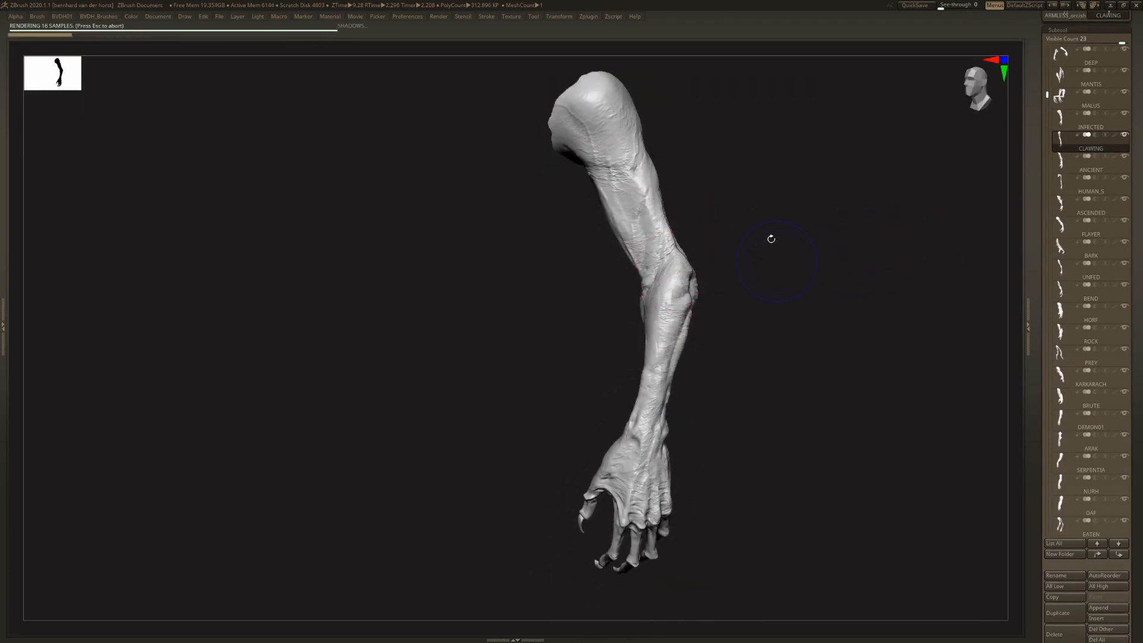
{"action": "left_click_drag", "start_coordinate": [771, 239], "coordinate": [819, 244]}
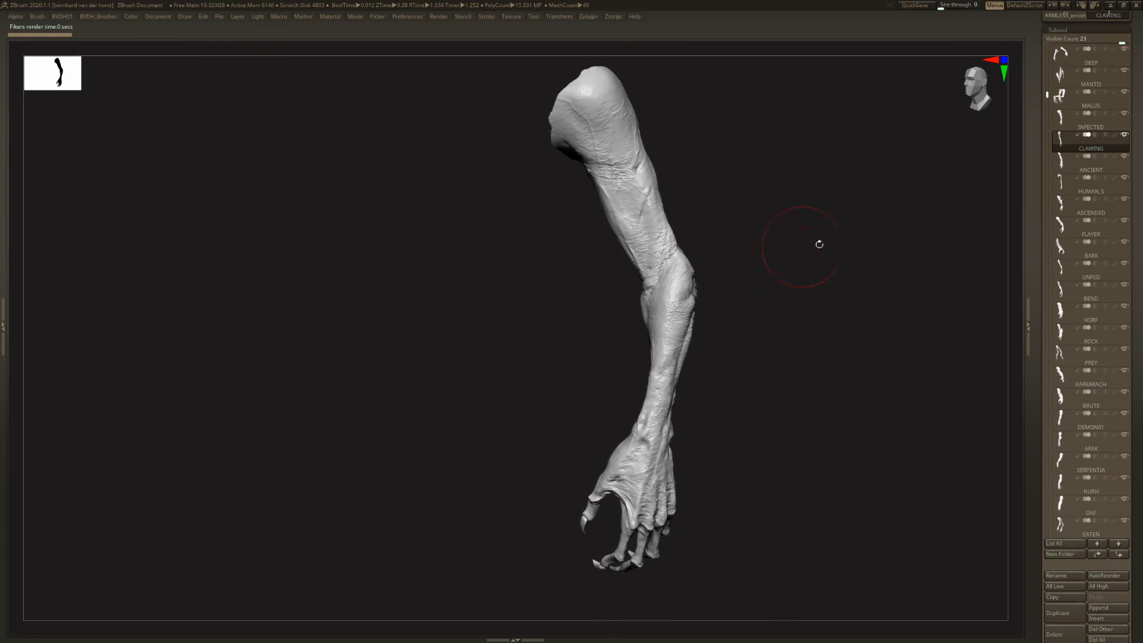
{"action": "left_click_drag", "start_coordinate": [705, 225], "coordinate": [934, 199]}
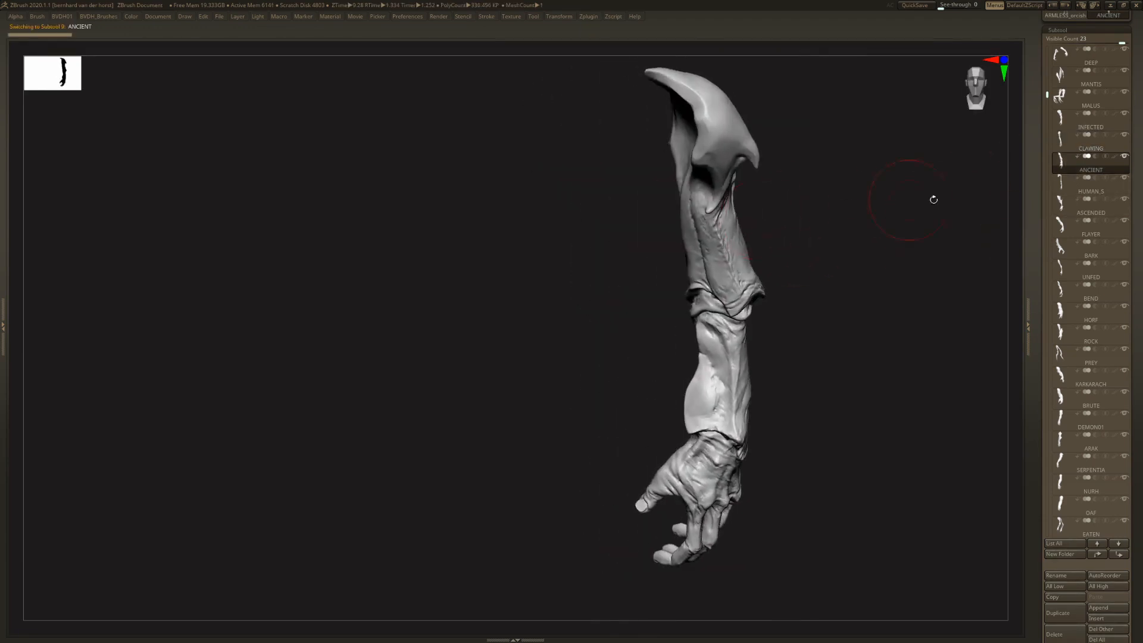
{"action": "left_click", "coordinate": [1059, 189]}
- Apply Mirror And Weld to the spiked ASCENDED arm and inspect the resulting pair from the side
{"action": "left_click_drag", "start_coordinate": [789, 230], "coordinate": [740, 255]}
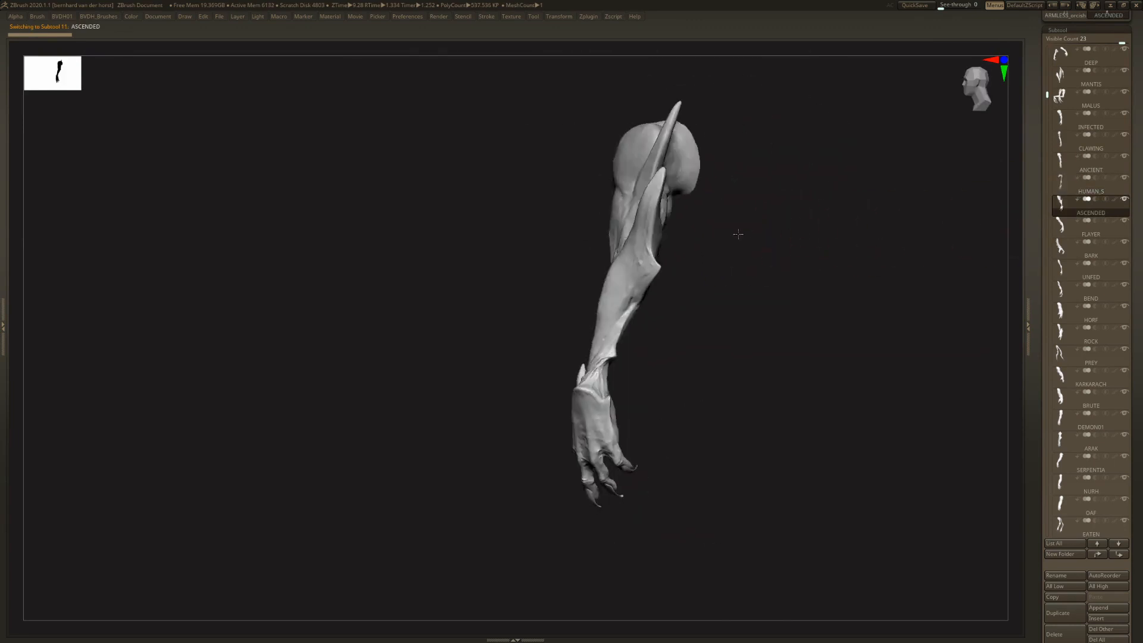
{"action": "mouse_move", "coordinate": [737, 234]}
{"action": "left_mouse_down"}
{"action": "mouse_move", "coordinate": [786, 242]}
{"action": "mouse_move", "coordinate": [742, 246]}
{"action": "left_mouse_up"}
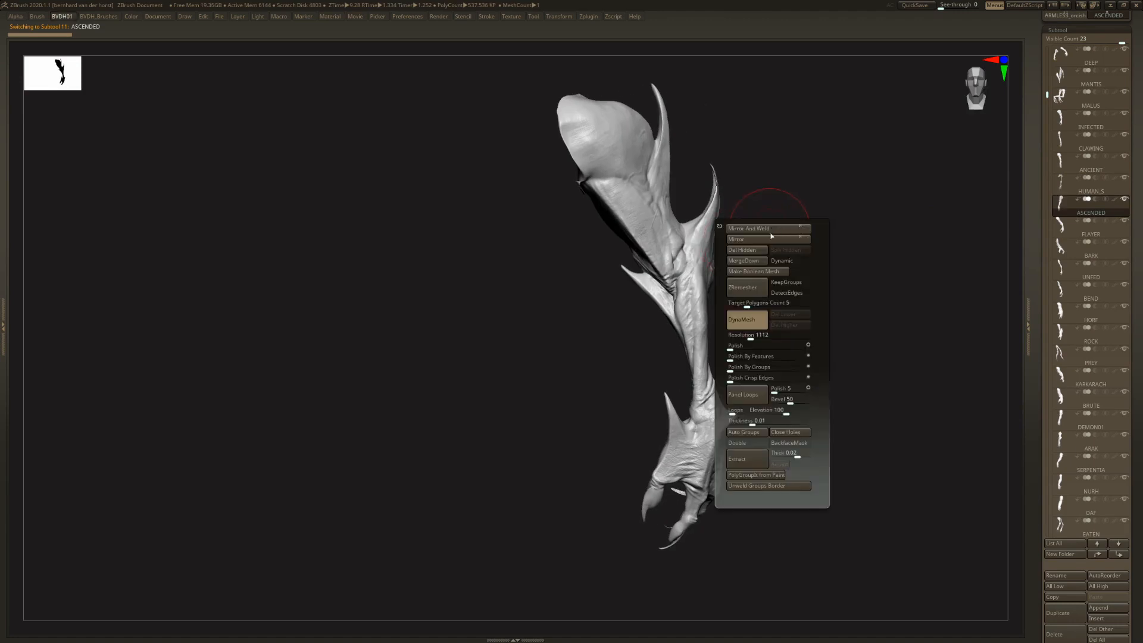
{"action": "left_click_drag", "start_coordinate": [694, 204], "coordinate": [694, 289], "text": "alt"}
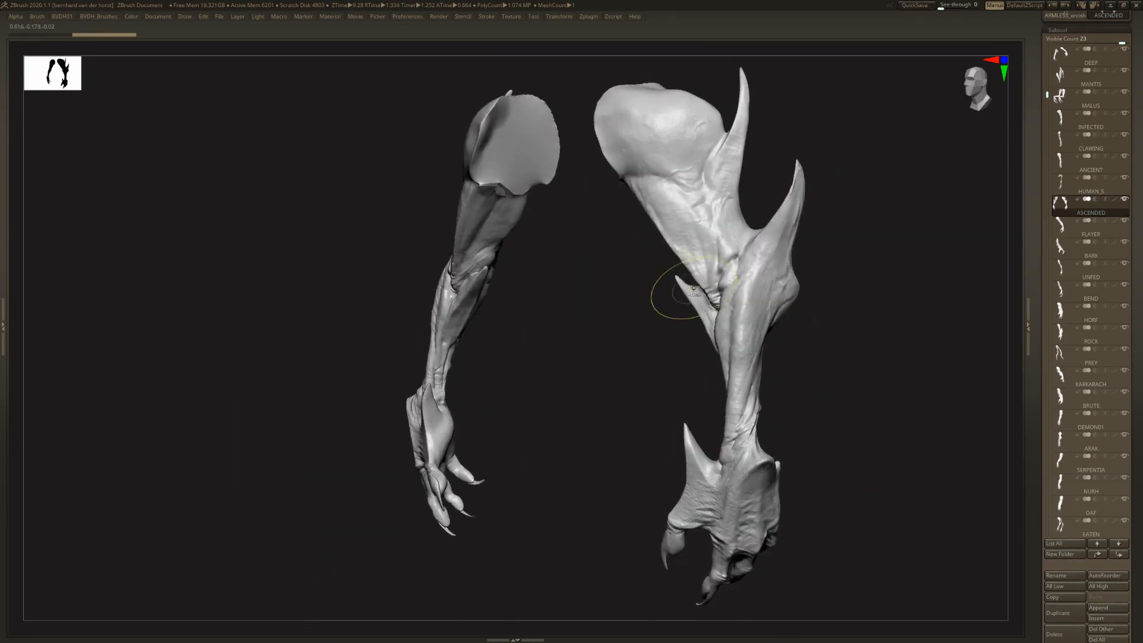
- Switch to the FLAYER subtool, apply Mirror And Weld, and inspect the curved-claw arms
{"action": "key", "text": "alt+Down"}
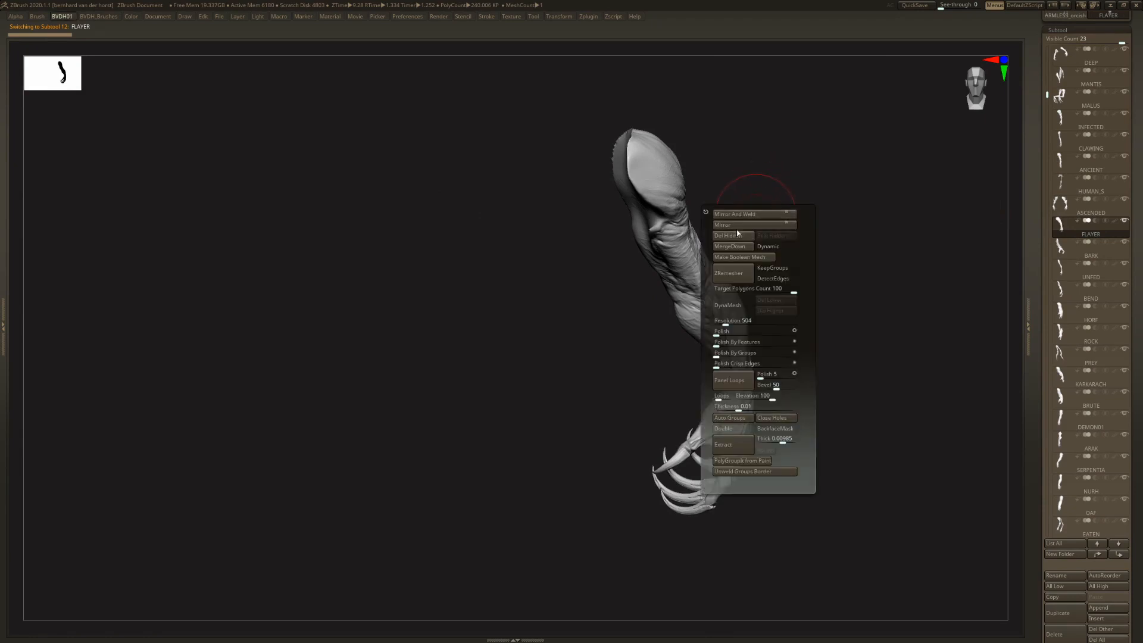
{"action": "left_click", "coordinate": [744, 213]}
{"action": "key", "text": "f"}
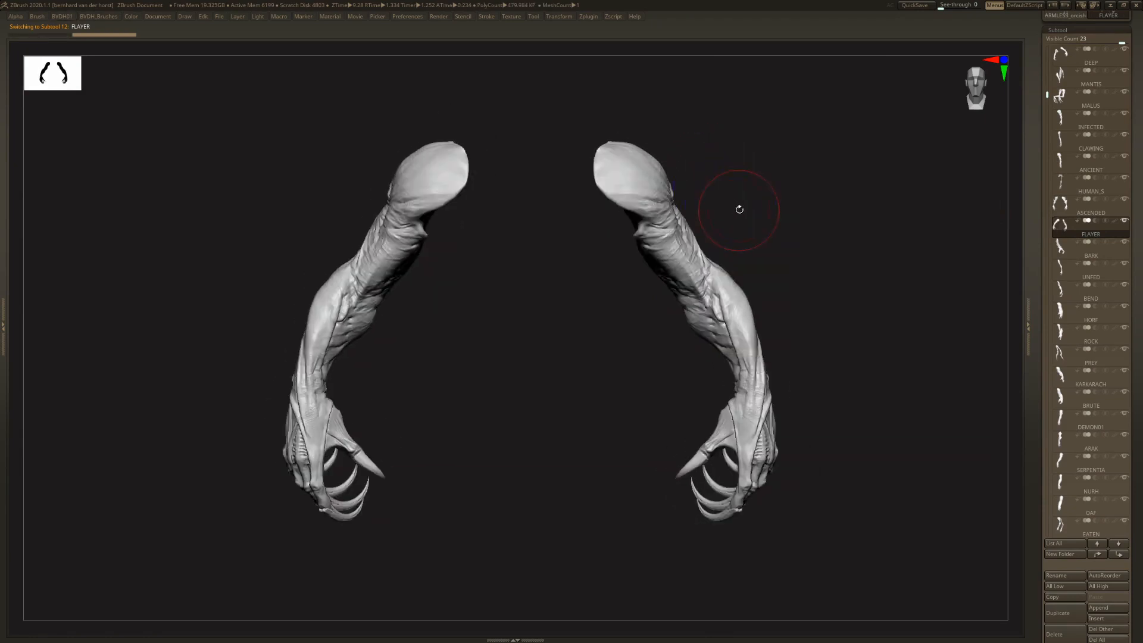
{"action": "left_click_drag", "start_coordinate": [748, 216], "coordinate": [661, 236]}
{"action": "mouse_move", "coordinate": [802, 250]}
{"action": "left_mouse_down"}
{"action": "mouse_move", "coordinate": [595, 238]}
{"action": "mouse_move", "coordinate": [610, 251]}
{"action": "mouse_move", "coordinate": [566, 250]}
{"action": "mouse_move", "coordinate": [628, 259]}
{"action": "mouse_move", "coordinate": [702, 232]}
{"action": "left_mouse_up"}
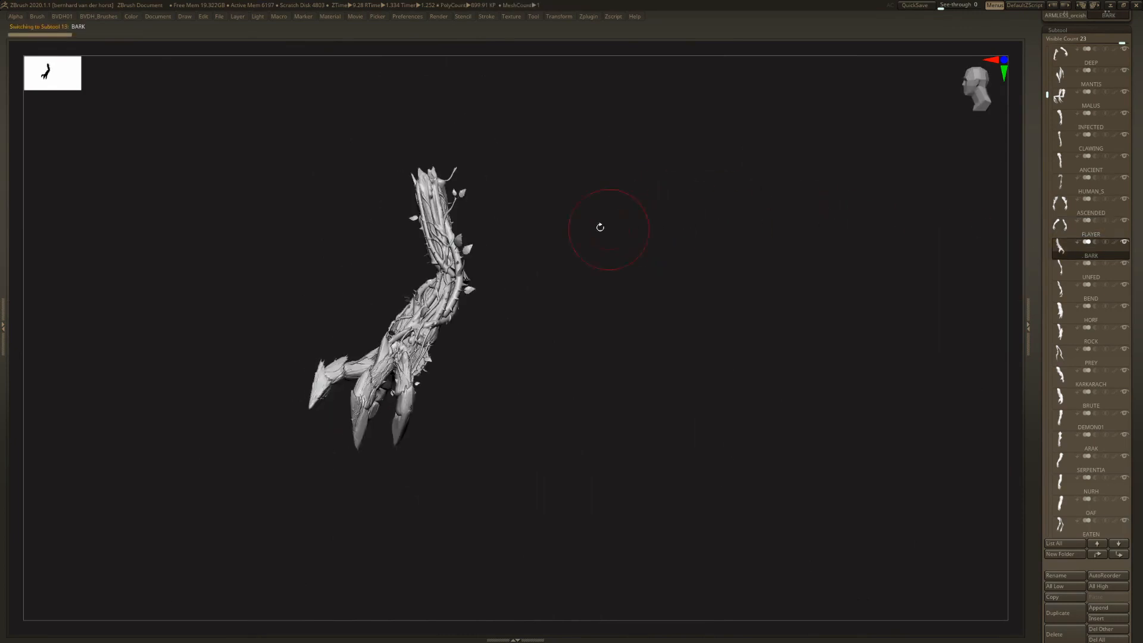
- Apply Mirror And Weld to the BARK arm and inspect the vine-covered pair from the front
{"action": "left_click_drag", "start_coordinate": [600, 228], "coordinate": [712, 250], "text": "alt"}
{"action": "key", "text": "space"}
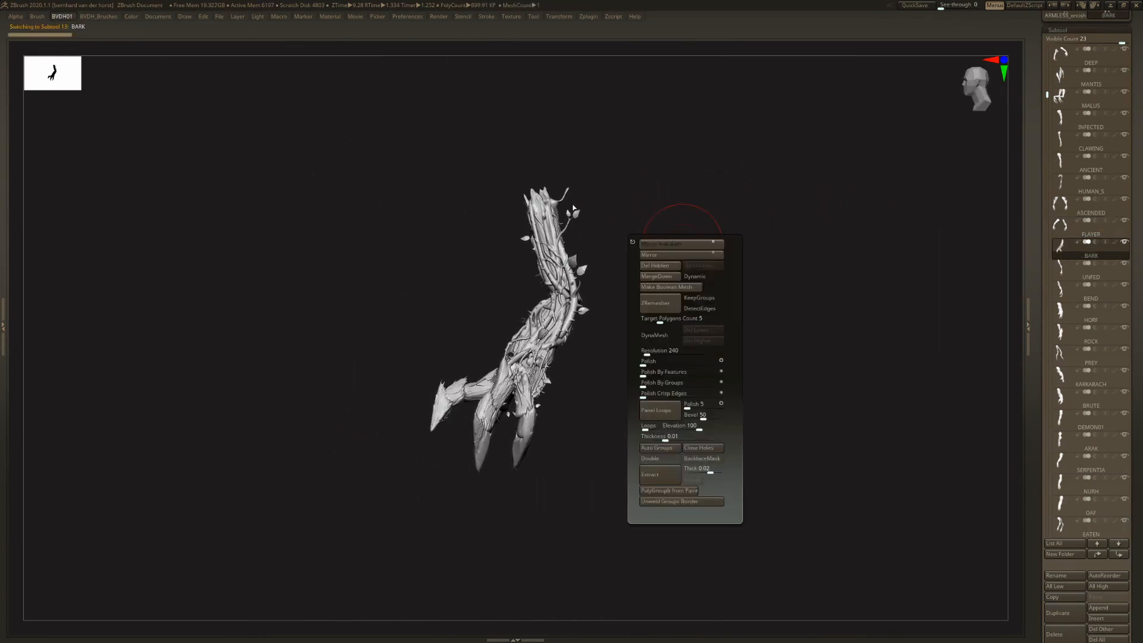
{"action": "left_click_drag", "start_coordinate": [581, 243], "coordinate": [623, 132]}
{"action": "right_click_drag", "start_coordinate": [679, 262], "coordinate": [627, 249], "text": "ctrl"}
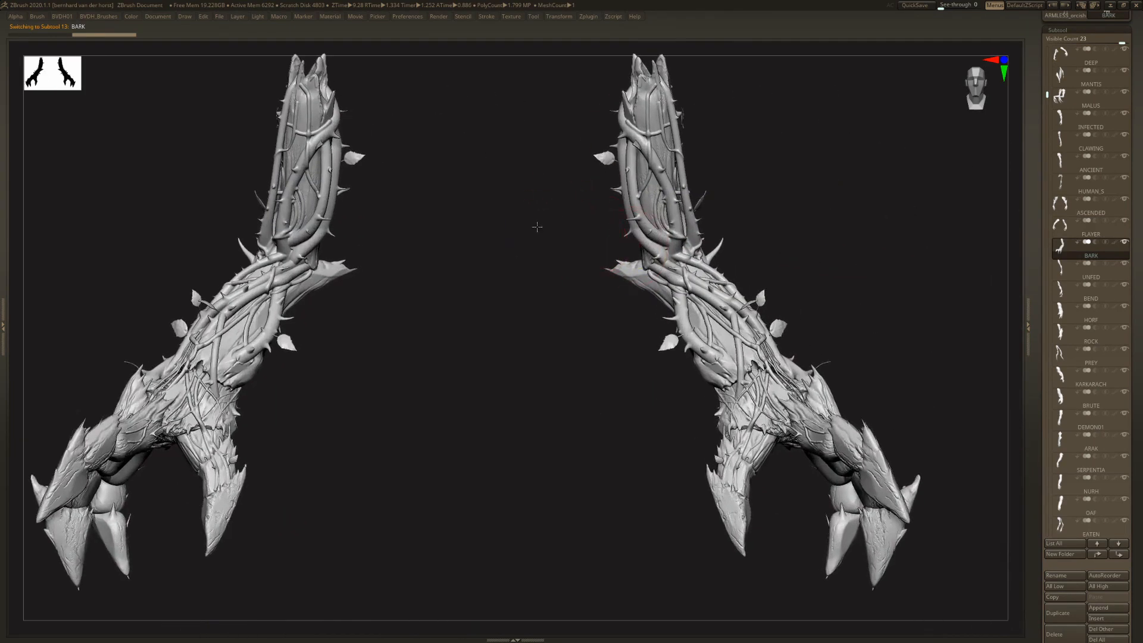
{"action": "left_click_drag", "start_coordinate": [538, 227], "coordinate": [533, 220]}
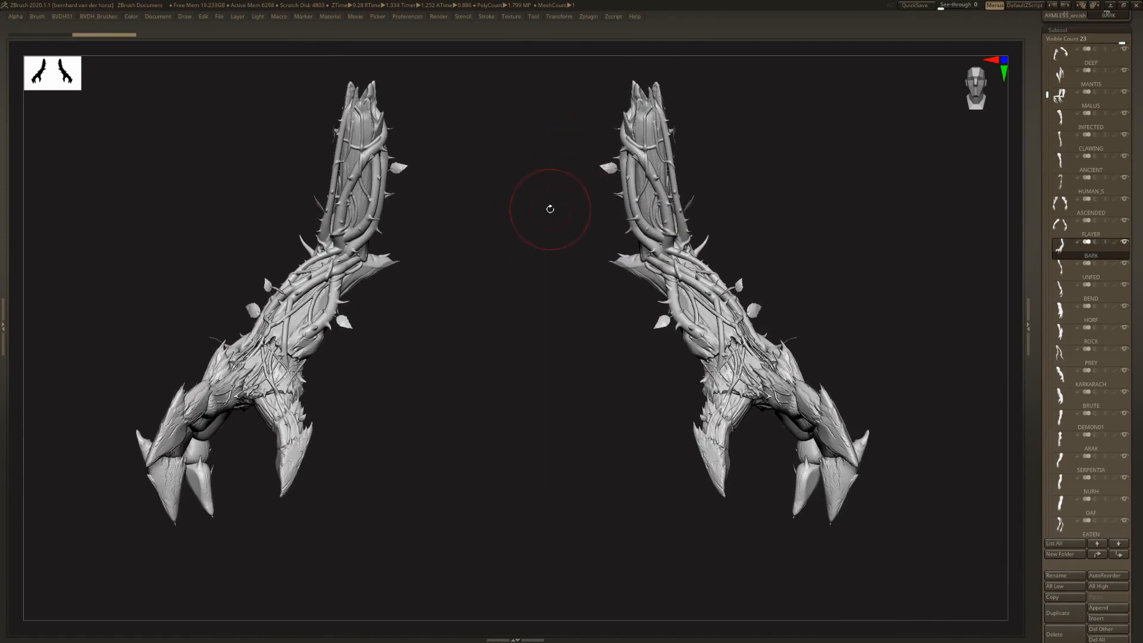
- Select the UNFED subtool, apply Mirror And Weld, and inspect the thin arm pair
{"action": "left_click", "coordinate": [1061, 269]}
{"action": "left_click_drag", "start_coordinate": [701, 220], "coordinate": [672, 214]}
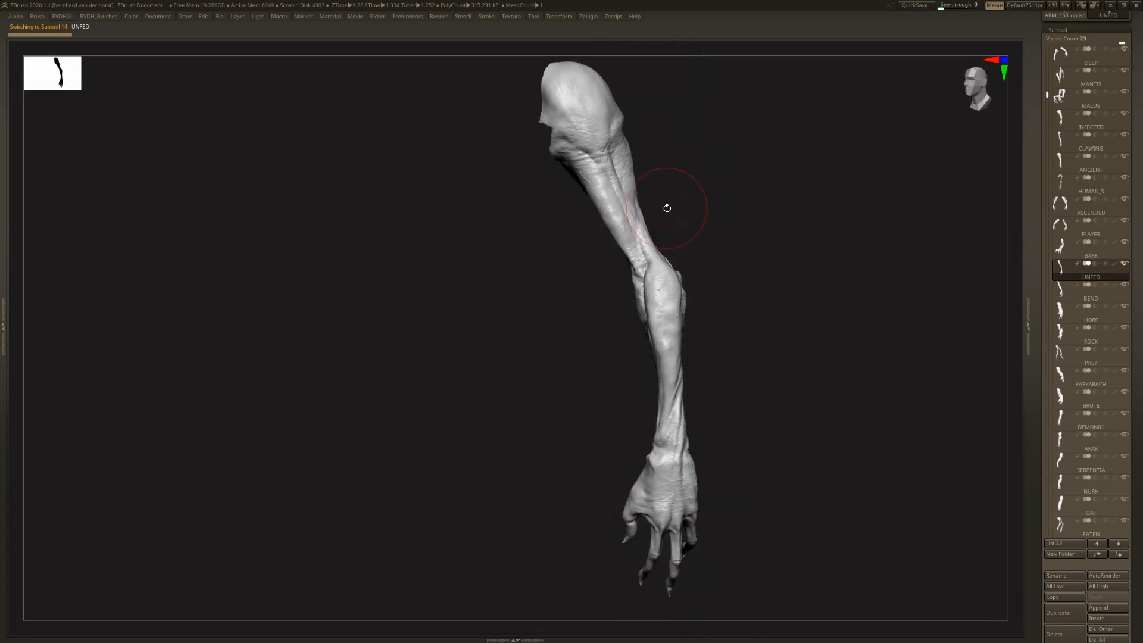
{"action": "left_click", "coordinate": [667, 210]}
{"action": "mouse_move", "coordinate": [527, 187]}
{"action": "left_mouse_down"}
{"action": "mouse_move", "coordinate": [581, 222]}
{"action": "mouse_move", "coordinate": [637, 206]}
{"action": "mouse_move", "coordinate": [594, 199]}
{"action": "mouse_move", "coordinate": [561, 220]}
{"action": "left_mouse_up"}
{"action": "right_click_drag", "start_coordinate": [561, 219], "coordinate": [650, 218], "text": "ctrl"}
- Select the BEND subtool, apply Mirror And Weld, and inspect the hooked-claw pair from the side
{"action": "left_click", "coordinate": [1064, 293]}
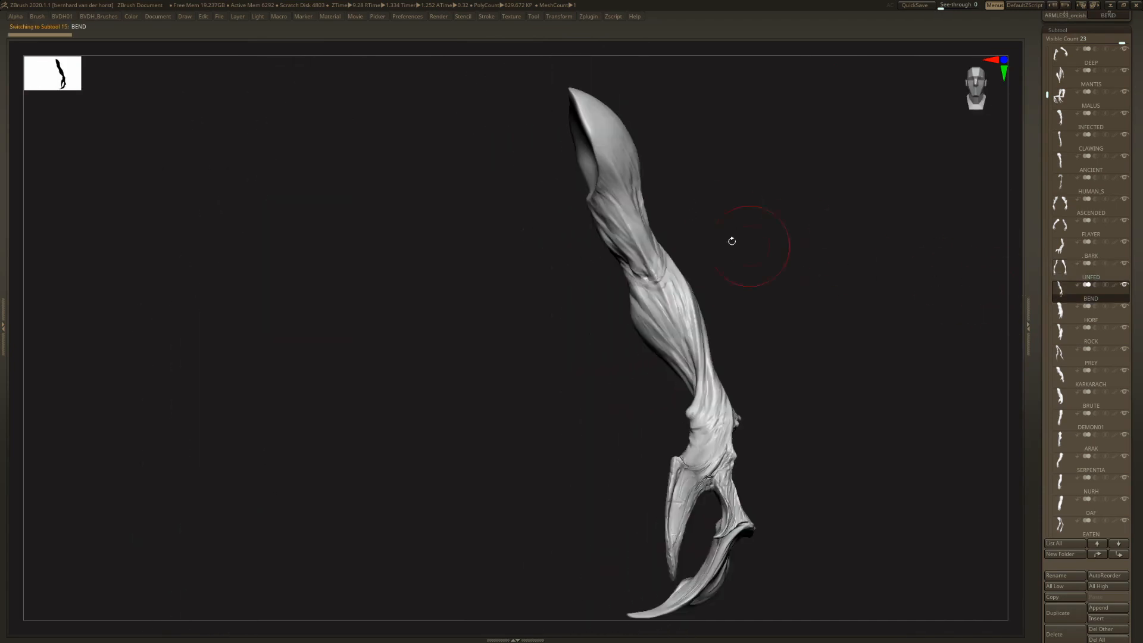
{"action": "right_click_drag", "start_coordinate": [733, 240], "coordinate": [656, 249]}
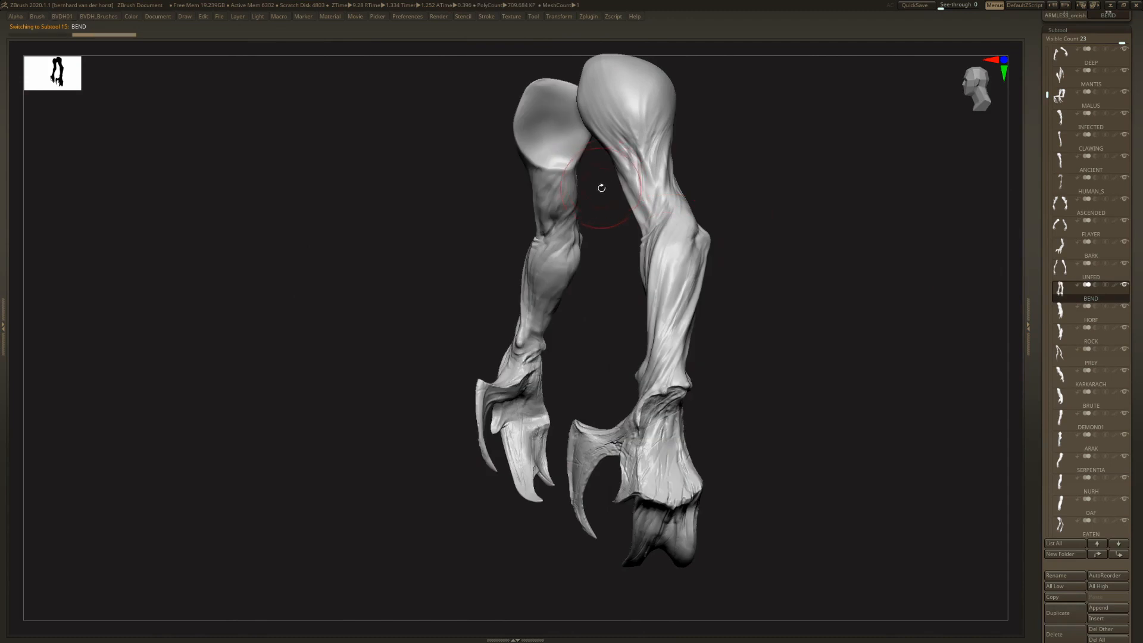
{"action": "right_click_drag", "start_coordinate": [600, 186], "coordinate": [702, 206]}
- Select the HORF subtool, apply Mirror And Weld, and inspect the thick clawed arms
{"action": "left_click", "coordinate": [1063, 311]}
{"action": "key", "text": "1"}
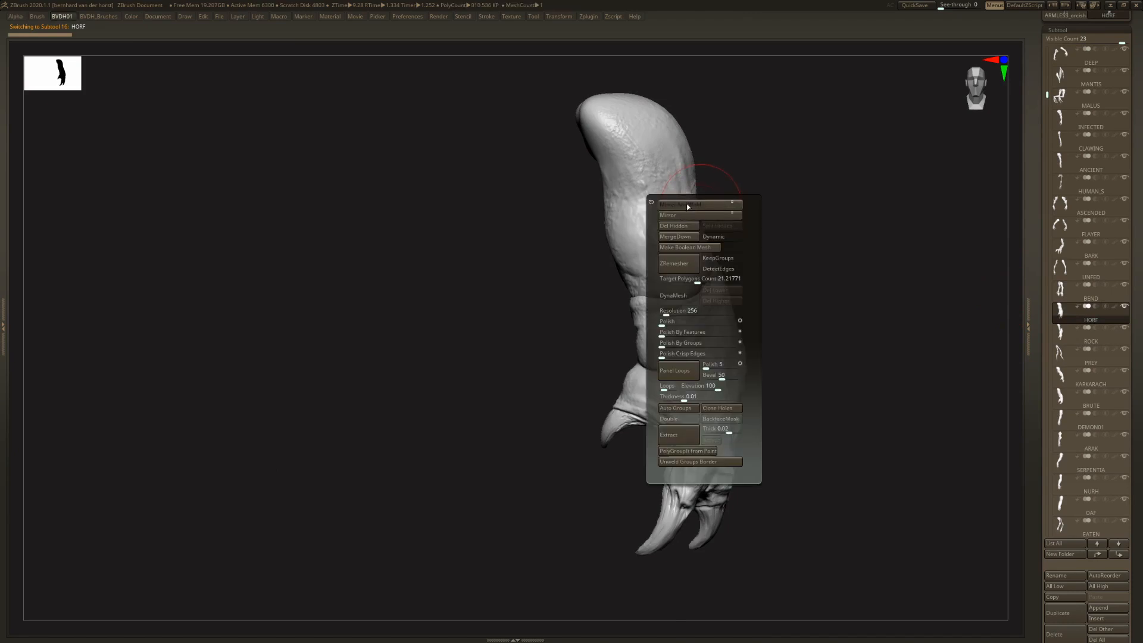
{"action": "left_click", "coordinate": [687, 204]}
{"action": "right_click_drag", "start_coordinate": [656, 202], "coordinate": [530, 196], "text": "ctrl"}
{"action": "right_click_drag", "start_coordinate": [456, 359], "coordinate": [599, 236]}
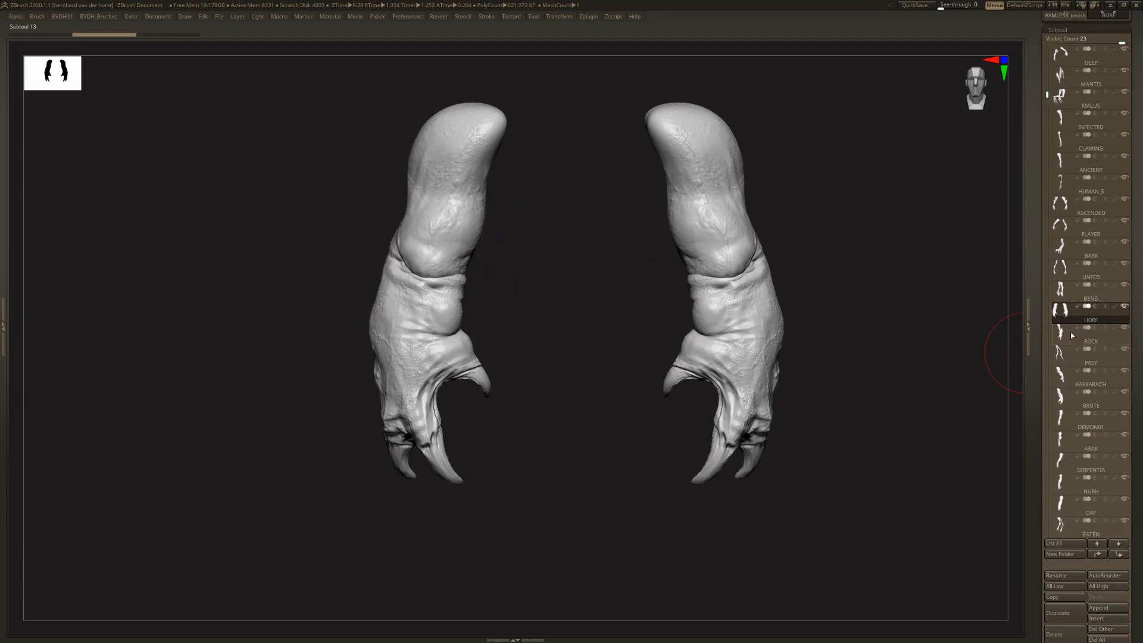
- Apply Mirror And Weld to the ROCK and PREY arm subtools and inspect each mirrored pair
{"action": "left_click", "coordinate": [1073, 337]}
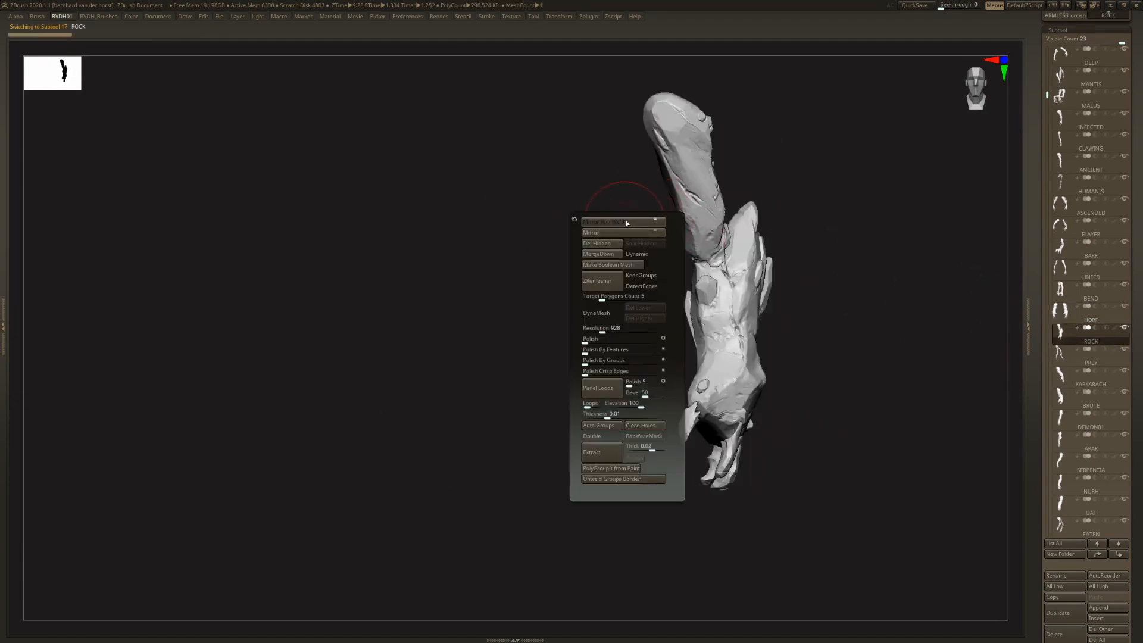
{"action": "left_click", "coordinate": [627, 223]}
{"action": "mouse_move", "coordinate": [691, 189]}
{"action": "right_mouse_down", "text": "ctrl"}
{"action": "mouse_move", "coordinate": [617, 146]}
{"action": "mouse_move", "coordinate": [677, 202]}
{"action": "right_mouse_up", "text": "ctrl"}
{"action": "right_click_drag", "start_coordinate": [707, 256], "coordinate": [917, 327]}
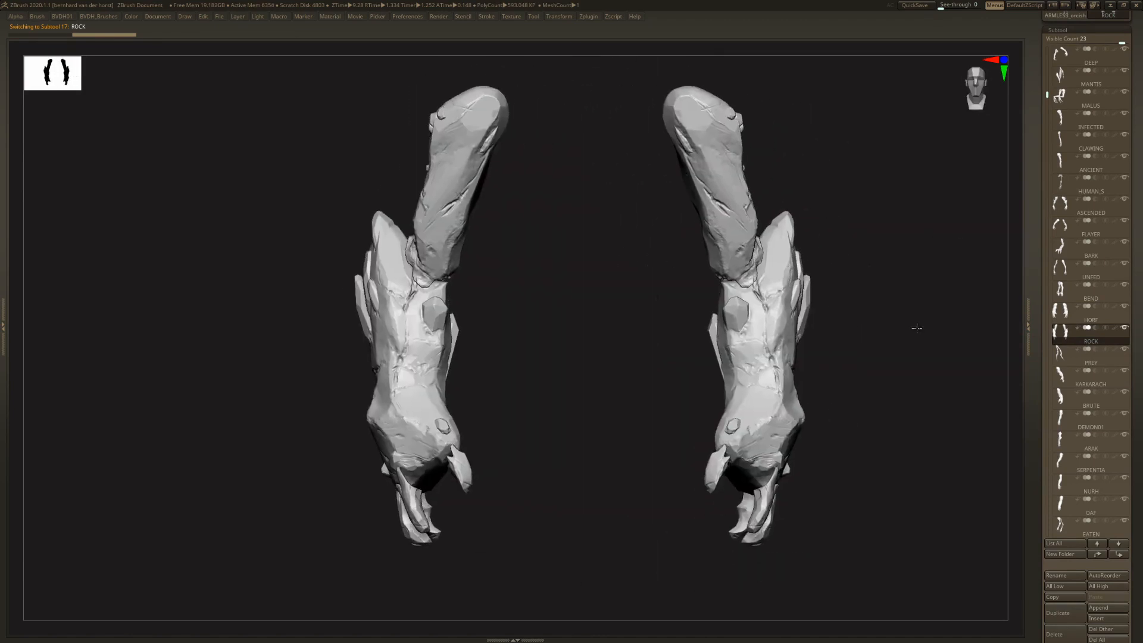
{"action": "left_click", "coordinate": [1068, 360]}
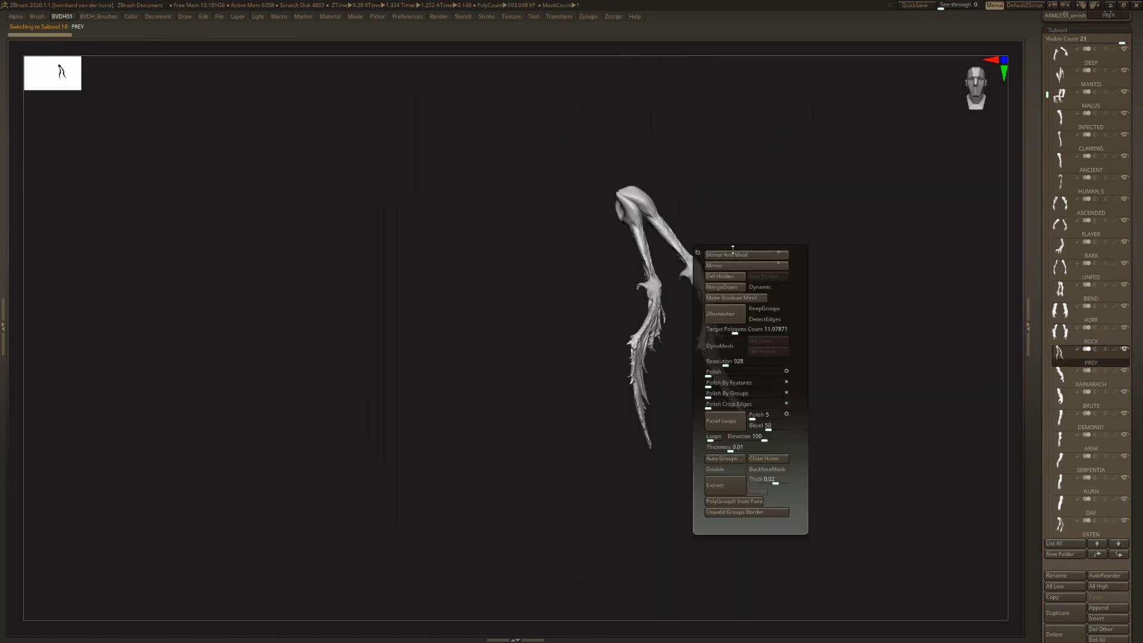
{"action": "right_click_drag", "start_coordinate": [712, 233], "coordinate": [983, 338]}
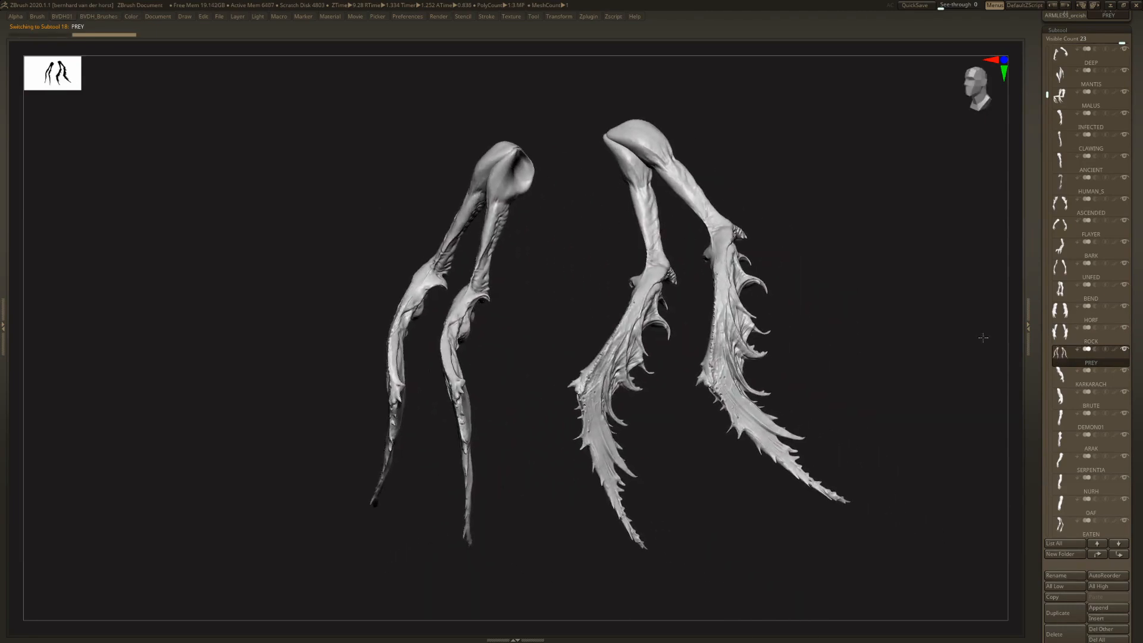
- Select the KARKARACH subtool, apply Mirror And Weld, and inspect the muscular arm pair
{"action": "left_click", "coordinate": [1072, 379]}
{"action": "key", "text": "1"}
{"action": "left_click", "coordinate": [699, 197]}
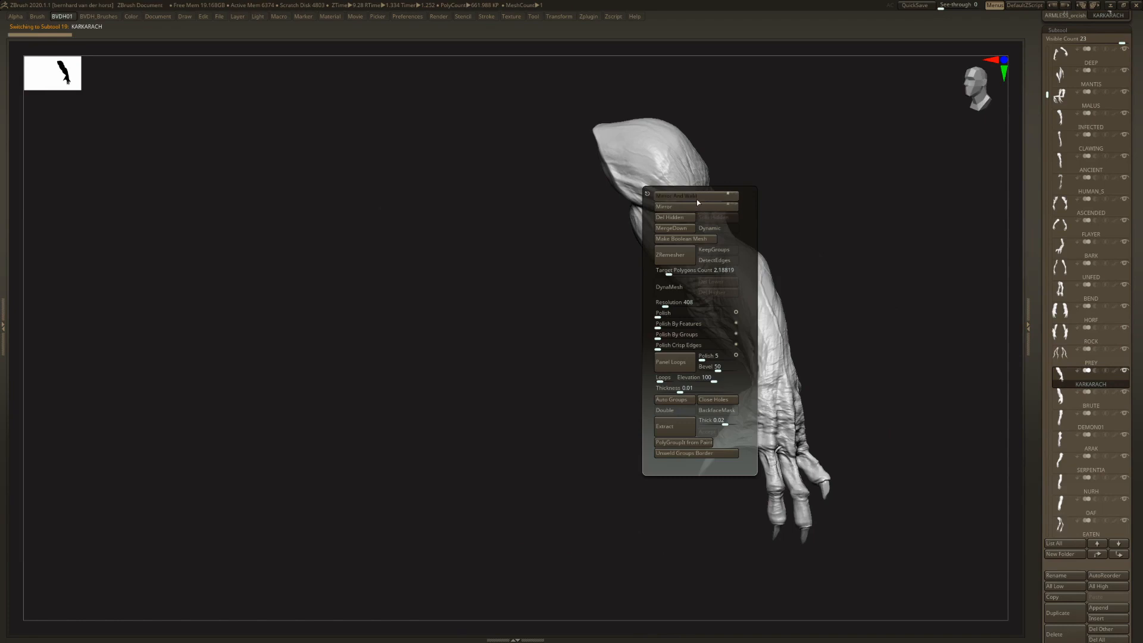
{"action": "right_click_drag", "start_coordinate": [657, 200], "coordinate": [563, 283]}
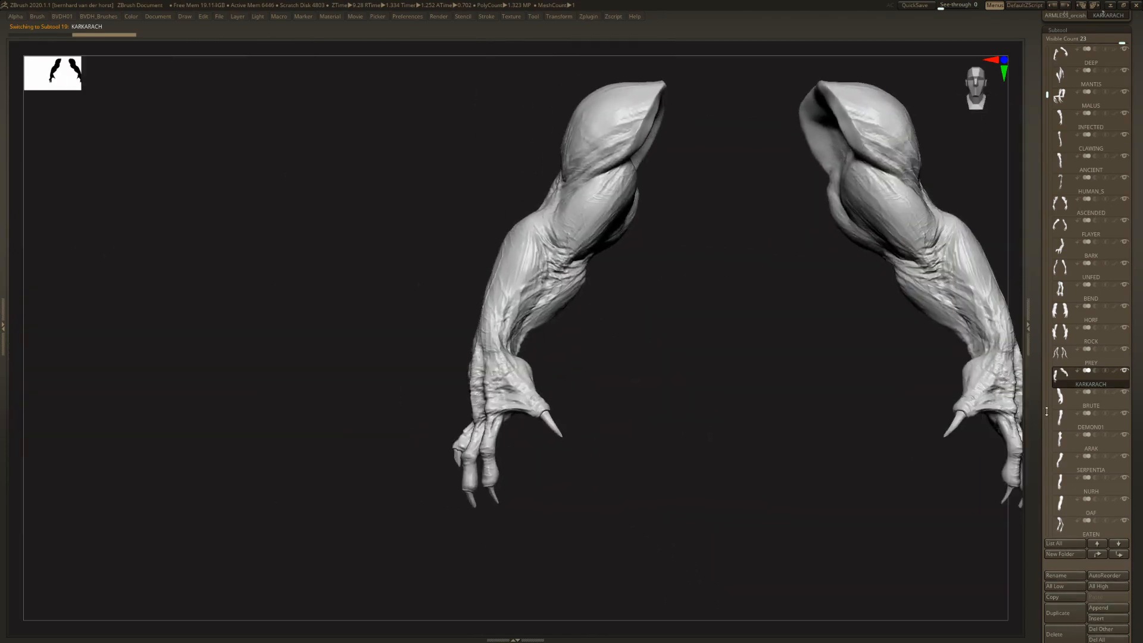
- Apply Mirror And Weld to the BRUTE subtool and inspect the thick clawed arm pair
{"action": "right_click_drag", "start_coordinate": [780, 301], "coordinate": [610, 333], "text": "alt"}
{"action": "key", "text": "1"}
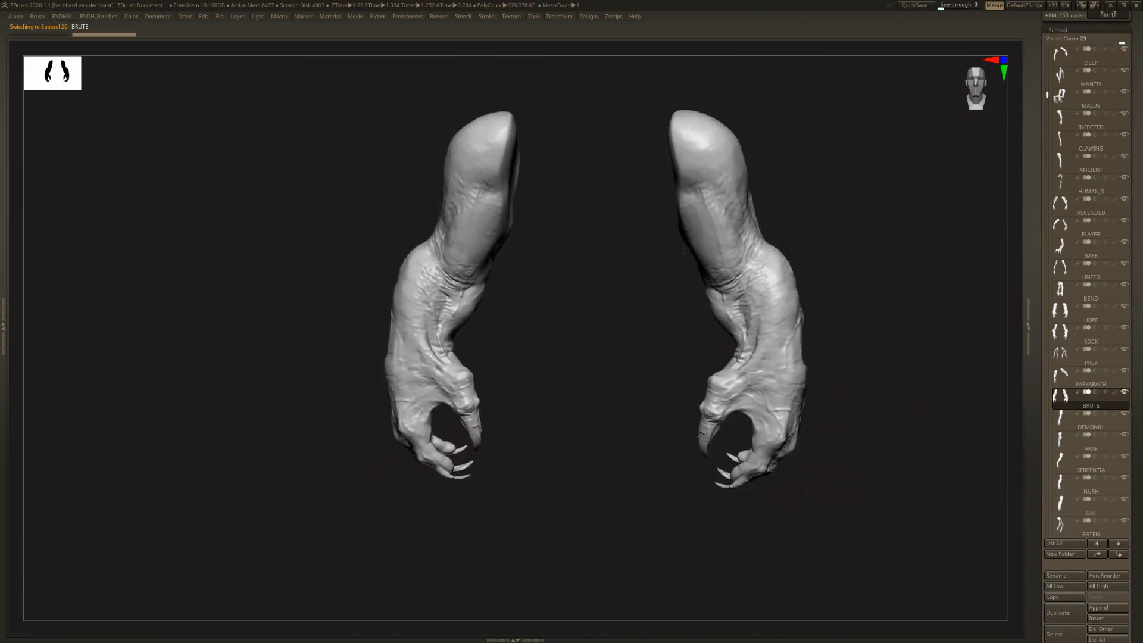
{"action": "right_click_drag", "start_coordinate": [697, 234], "coordinate": [755, 225]}
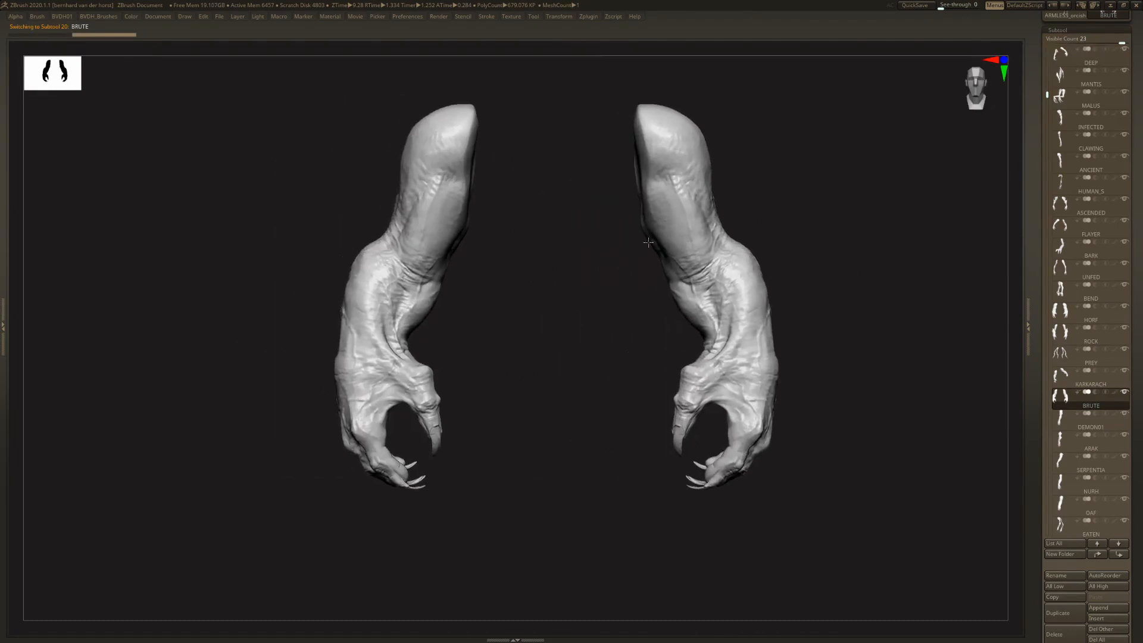
{"action": "right_click_drag", "start_coordinate": [603, 241], "coordinate": [640, 265], "text": "ctrl"}
- Apply Mirror And Weld to the DEMON01 and ARAK arm subtools and inspect each mirrored pair
{"action": "left_click", "coordinate": [1068, 426]}
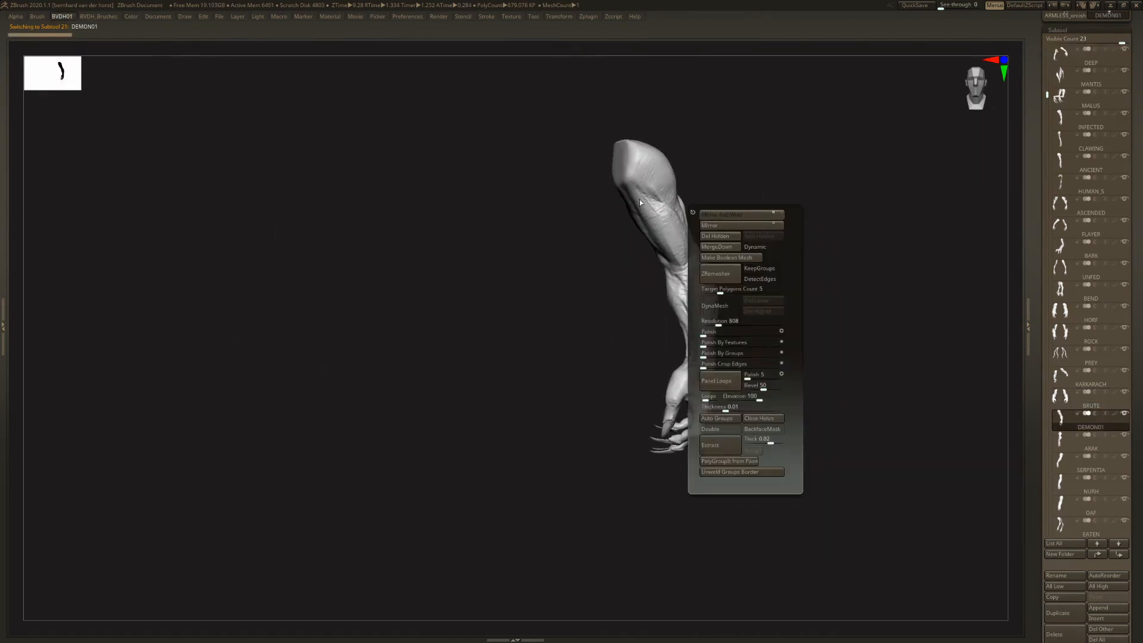
{"action": "right_click_drag", "start_coordinate": [691, 219], "coordinate": [706, 340]}
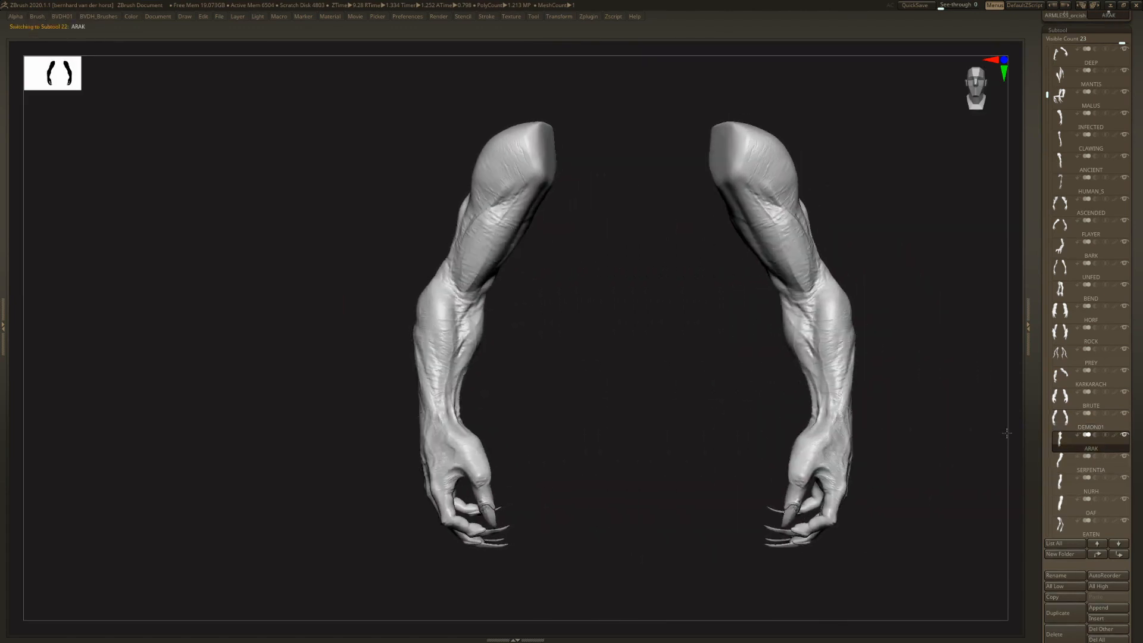
{"action": "right_click_drag", "start_coordinate": [751, 259], "coordinate": [698, 251]}
{"action": "key", "text": "space"}
{"action": "left_click", "coordinate": [697, 250]}
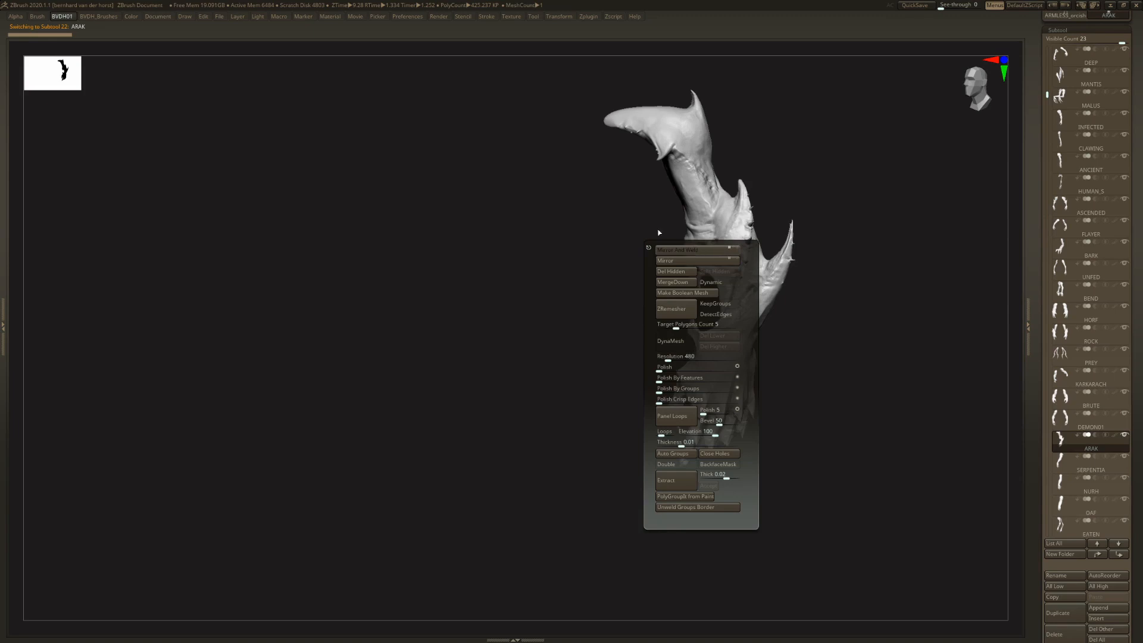
{"action": "right_click_drag", "start_coordinate": [620, 184], "coordinate": [659, 277]}
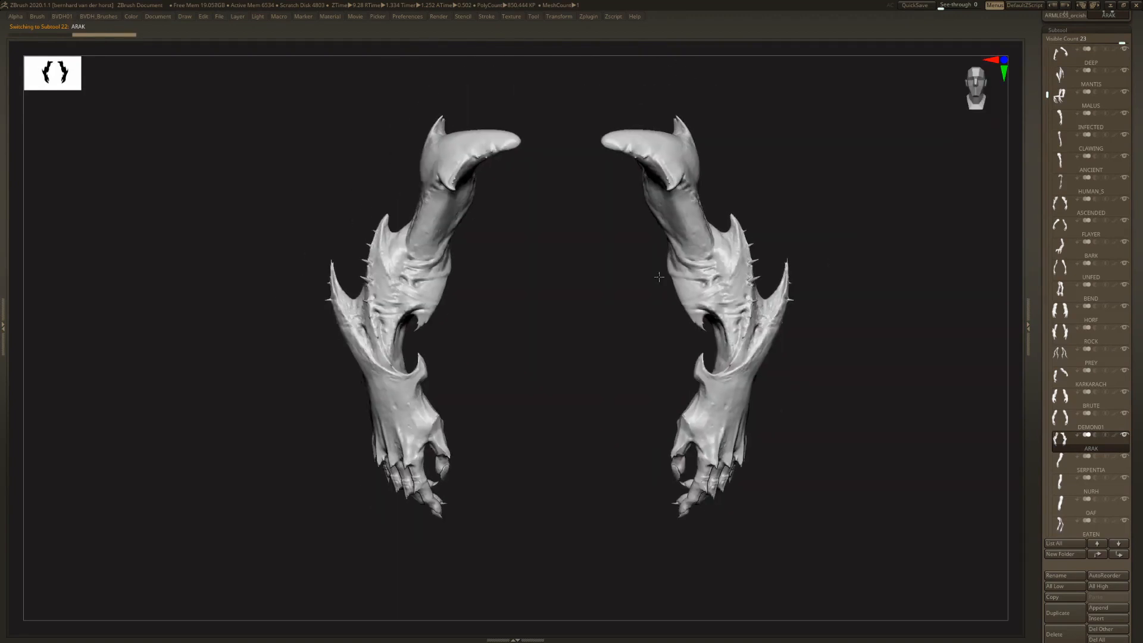
- Select the SERPENTIA subtool and inspect the scaled arm with its pointed shoulder
{"action": "left_click", "coordinate": [1076, 467]}
{"action": "key", "text": "space"}
{"action": "left_click", "coordinate": [756, 236]}
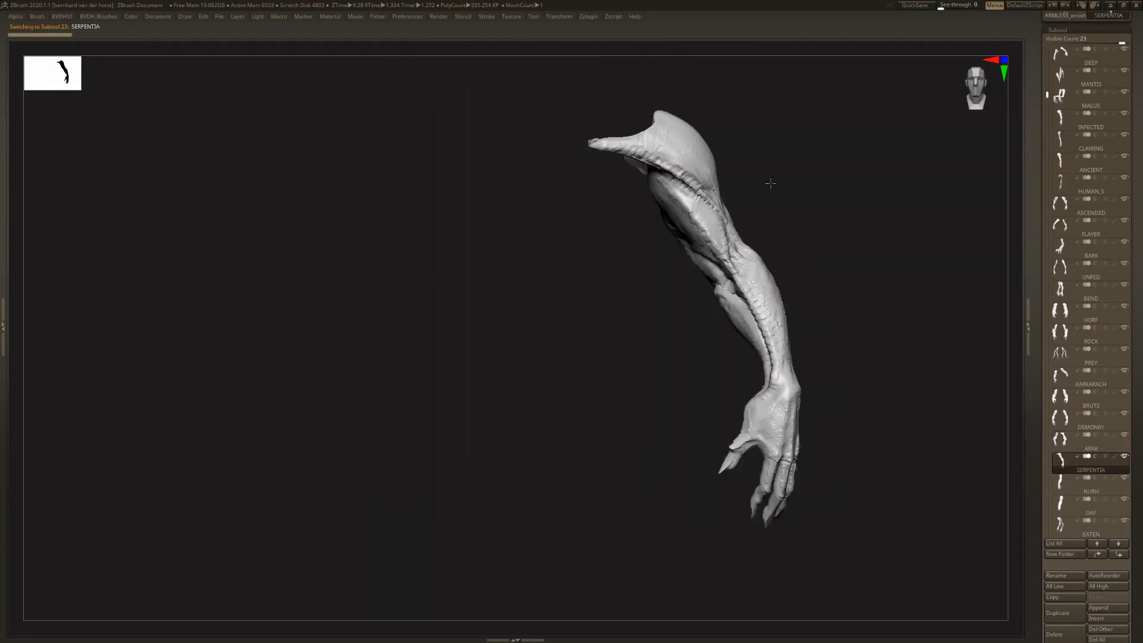
{"action": "right_click_drag", "start_coordinate": [711, 224], "coordinate": [630, 350]}
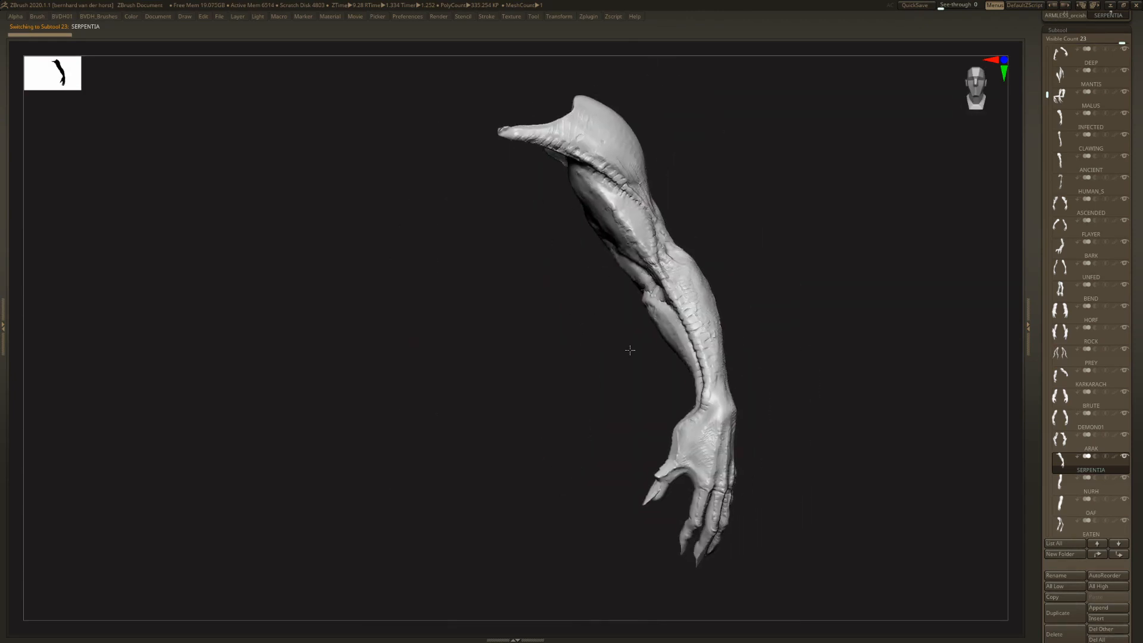
- Select the NURH subtool, apply Mirror And Weld, and inspect the arm pair up close and from the side
{"action": "left_click", "coordinate": [1059, 485]}
{"action": "key", "text": "space"}
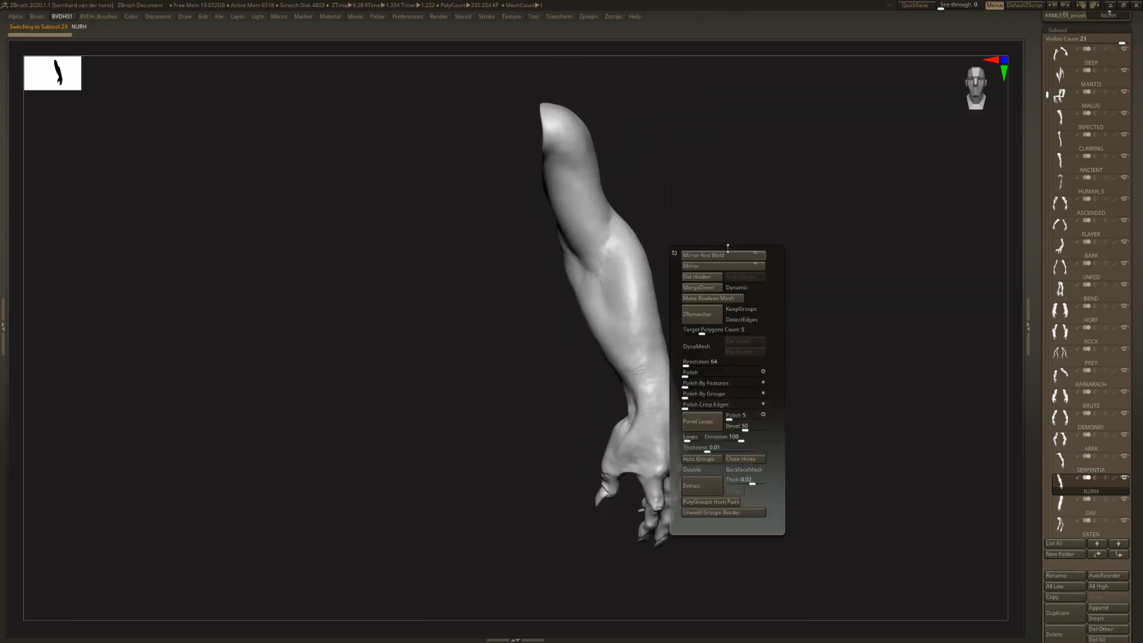
{"action": "left_click", "coordinate": [717, 255]}
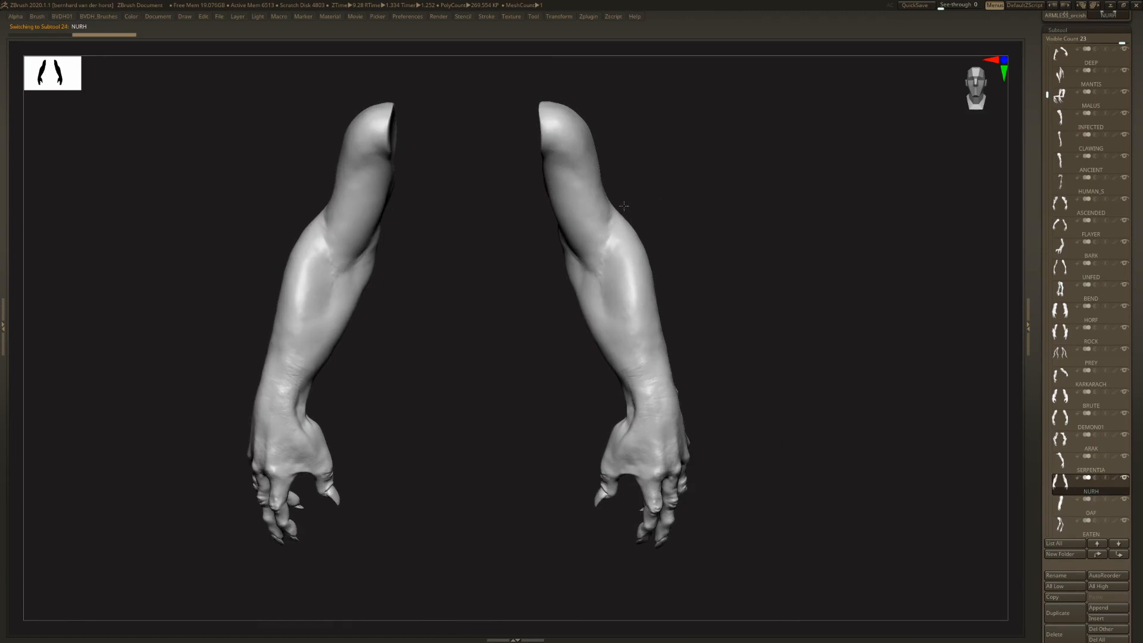
{"action": "right_click_drag", "start_coordinate": [597, 210], "coordinate": [578, 261], "text": "ctrl"}
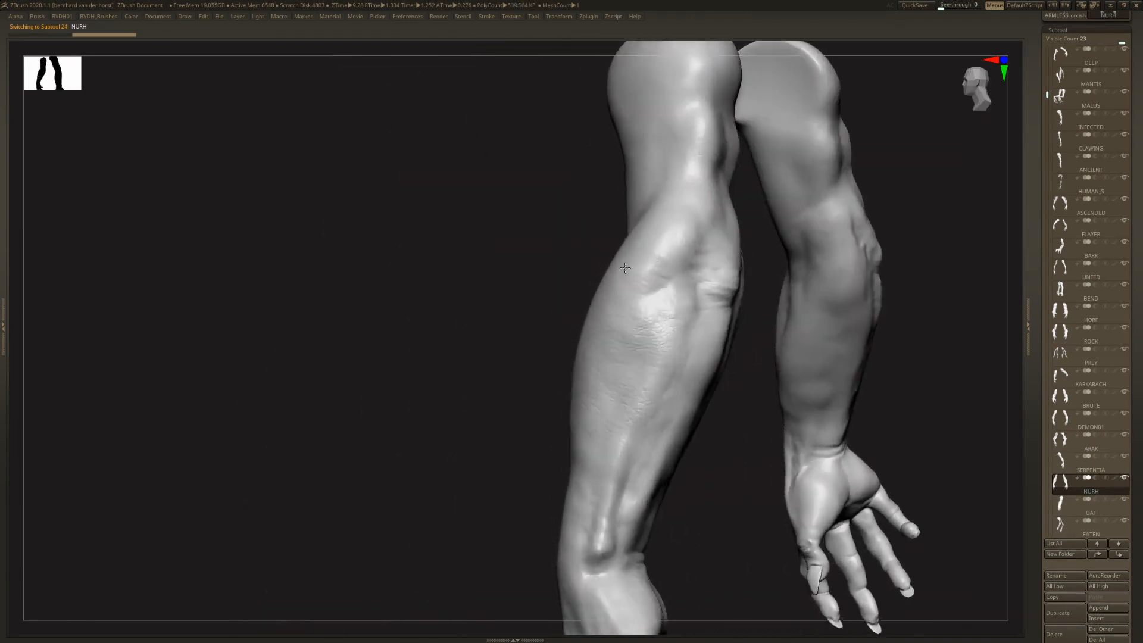
{"action": "right_click_drag", "start_coordinate": [857, 257], "coordinate": [622, 216]}
{"action": "right_click_drag", "start_coordinate": [798, 238], "coordinate": [648, 273]}
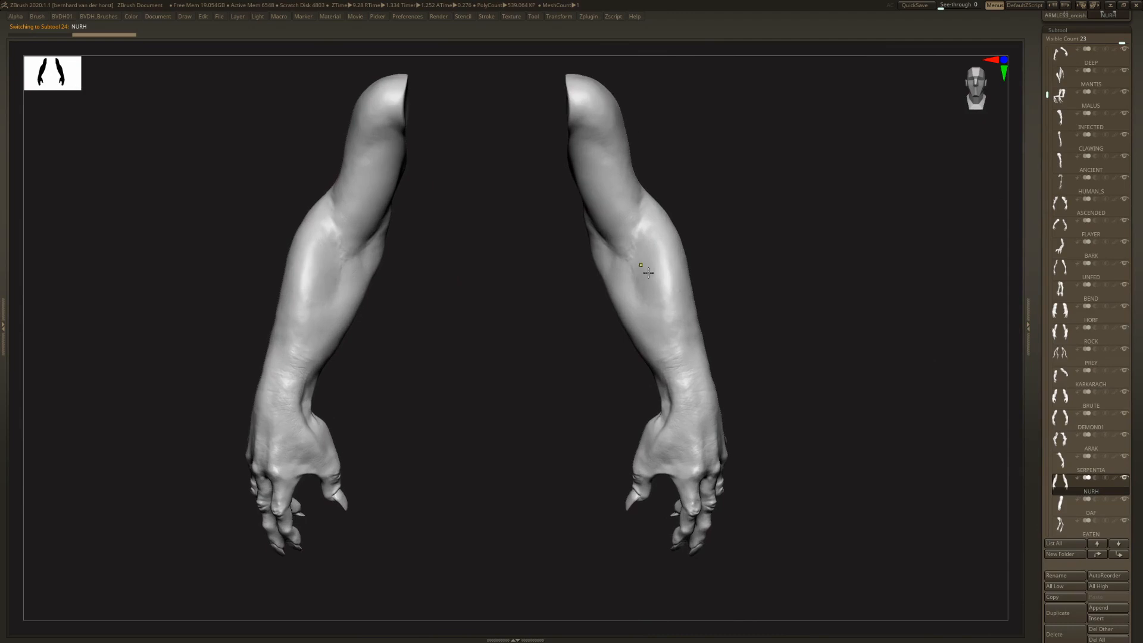
- Apply Mirror And Weld to the OAF subtool, and inspect the skeletal arms of the EATEN subtool
{"action": "left_click", "coordinate": [1058, 507]}
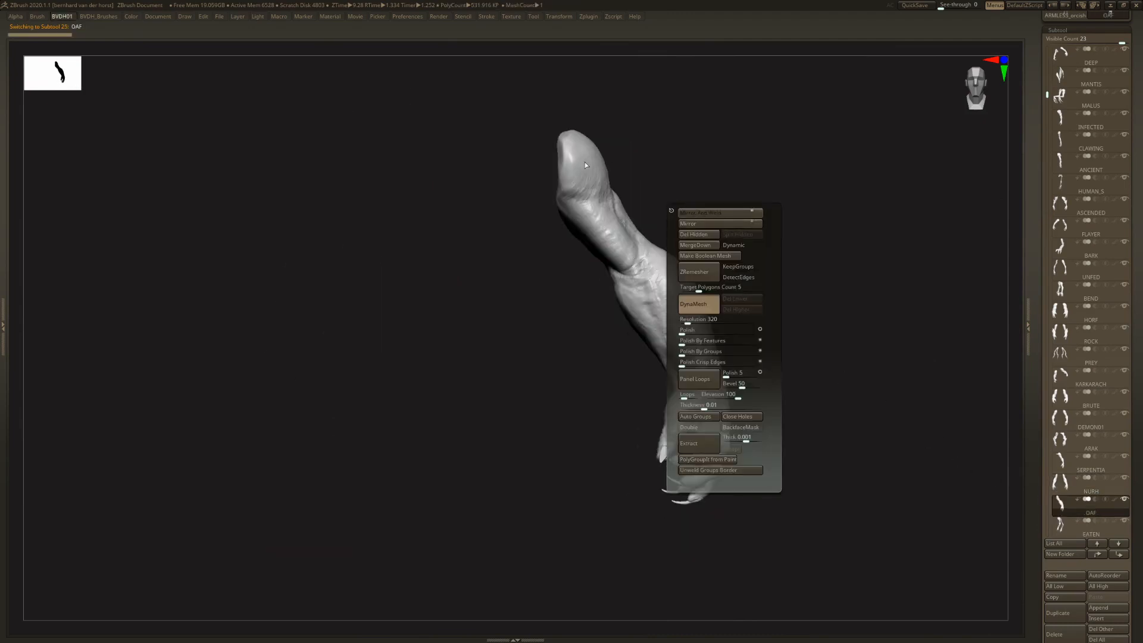
{"action": "right_click_drag", "start_coordinate": [594, 180], "coordinate": [625, 234], "text": "ctrl"}
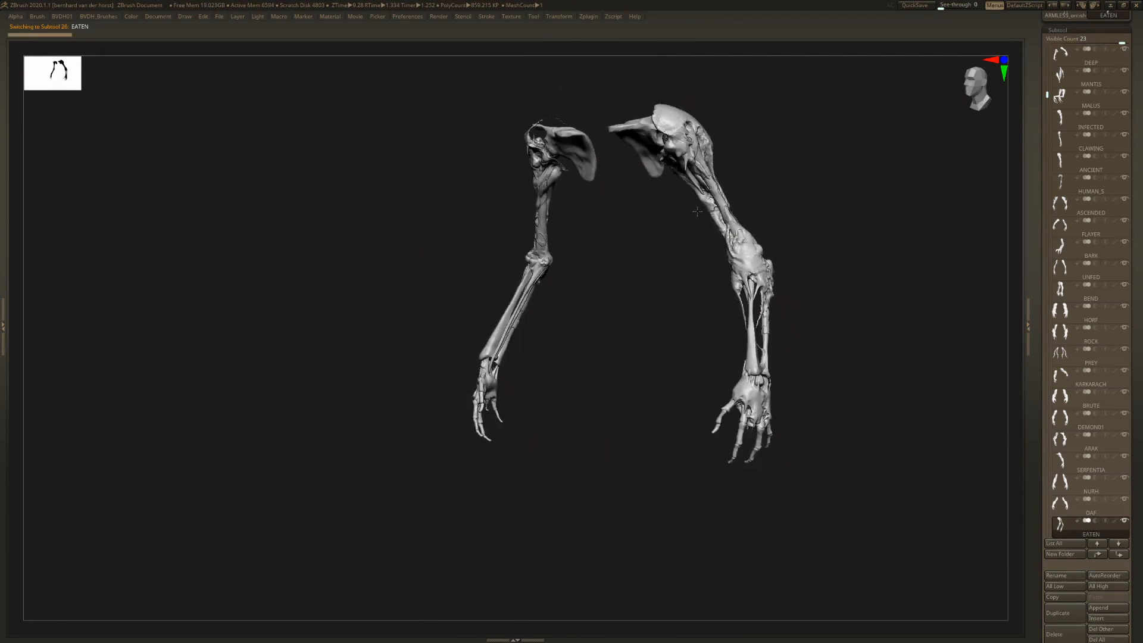
{"action": "right_click_drag", "start_coordinate": [708, 293], "coordinate": [658, 302]}
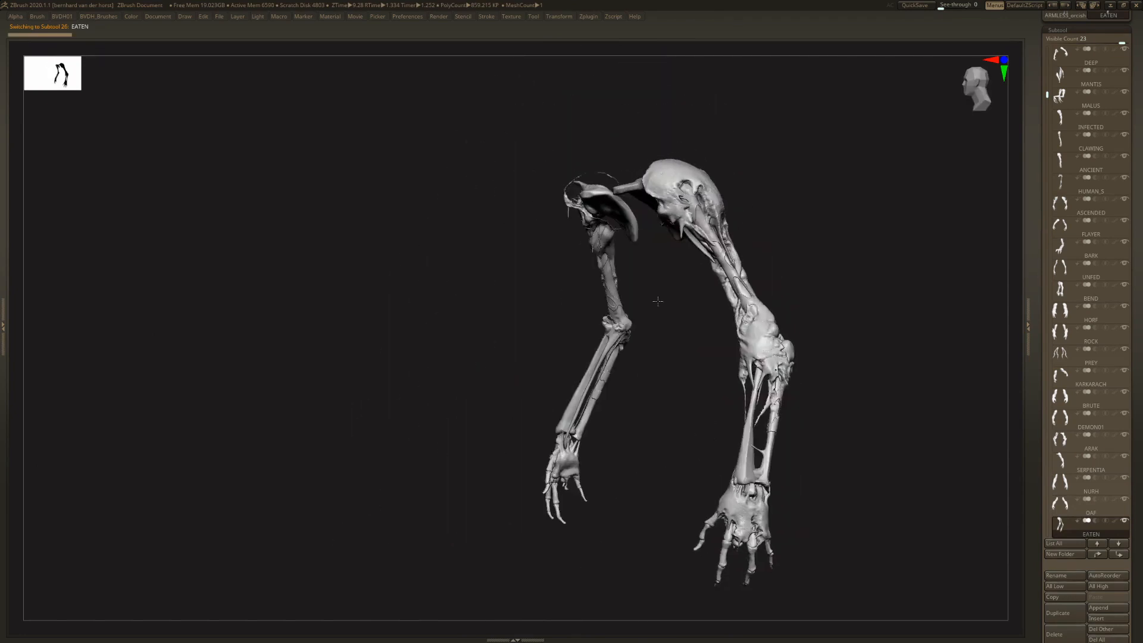
{"action": "right_click_drag", "start_coordinate": [564, 272], "coordinate": [604, 208]}
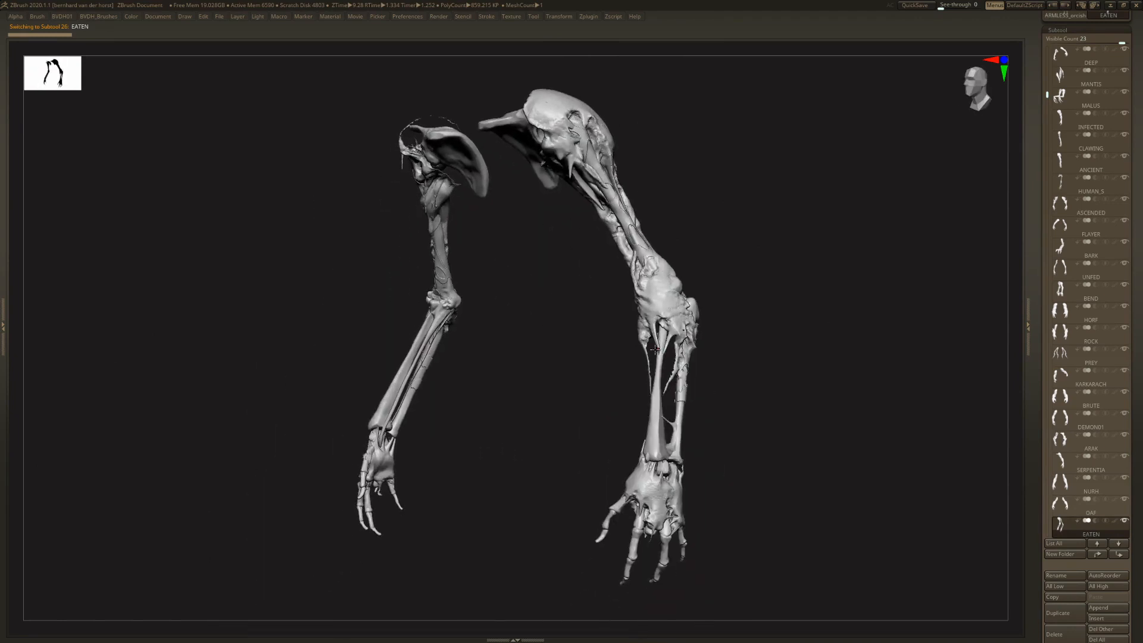
{"action": "right_click_drag", "start_coordinate": [655, 350], "coordinate": [870, 416]}
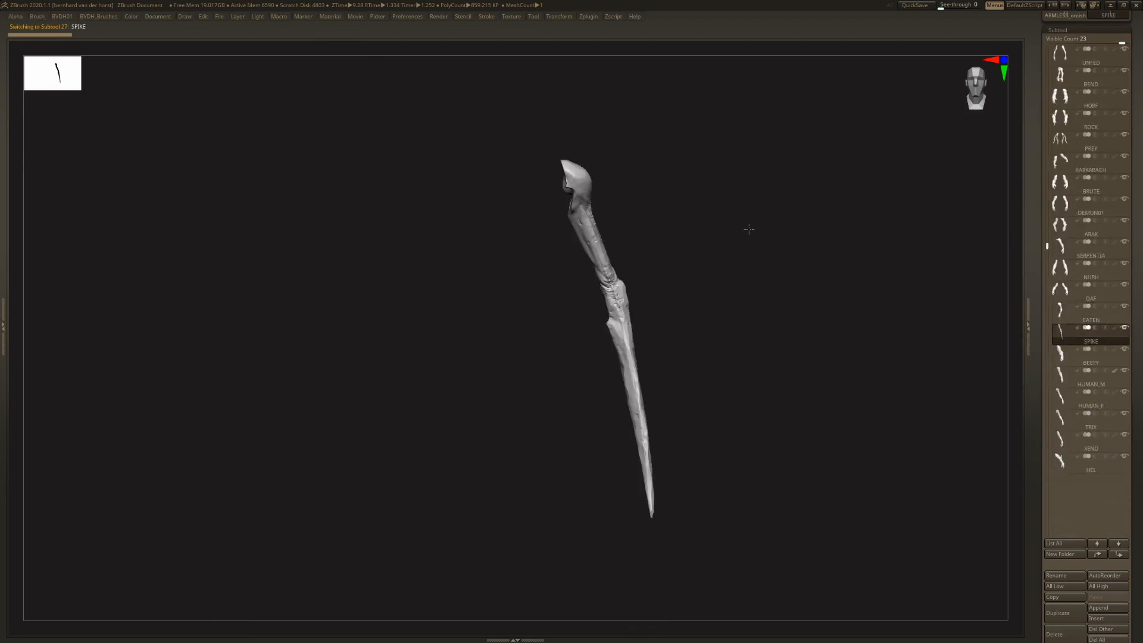
- Apply Mirror And Weld to the SPIKE and BEEFY arm subtools and inspect each mirrored pair
{"action": "left_click", "coordinate": [702, 244]}
{"action": "right_click_drag", "start_coordinate": [697, 197], "coordinate": [804, 263], "text": "ctrl"}
{"action": "left_click", "coordinate": [1063, 356]}
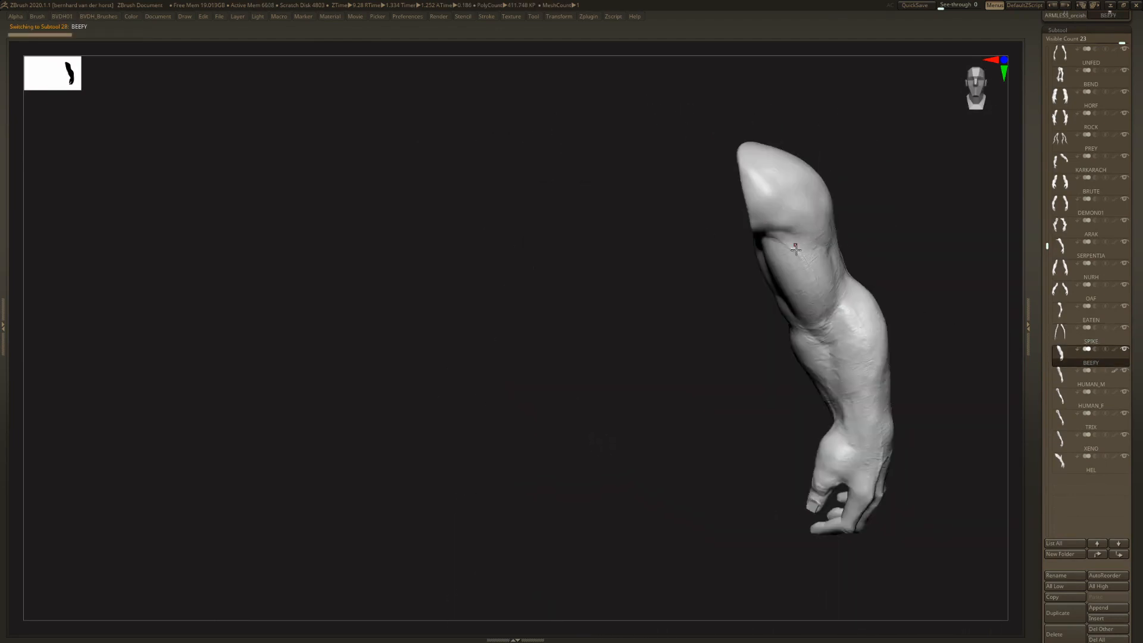
{"action": "key", "text": "1"}
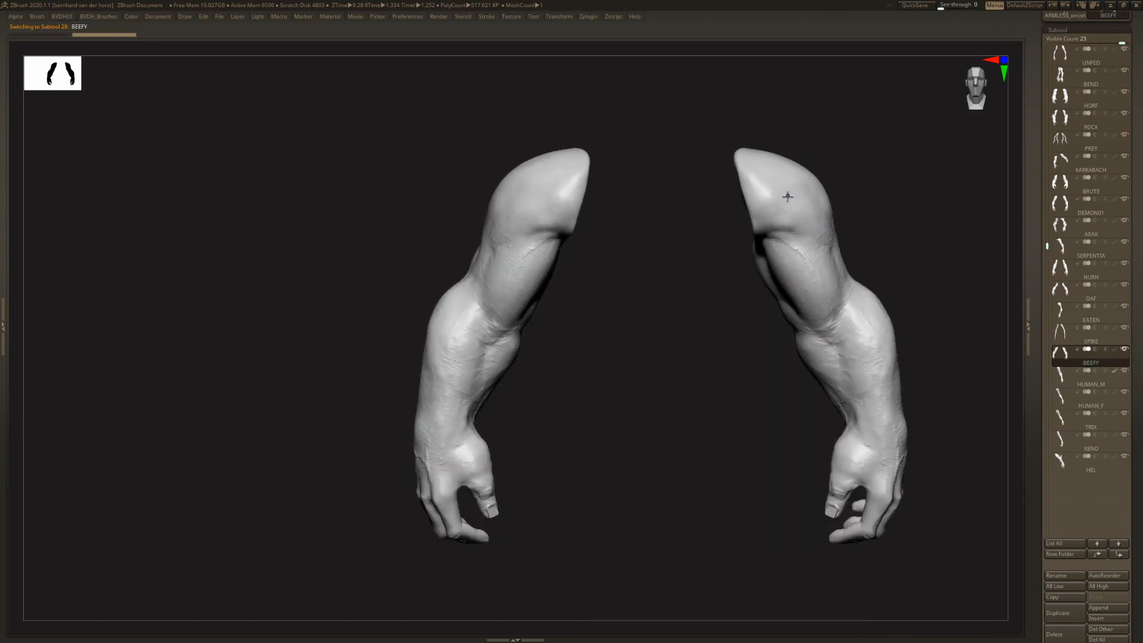
{"action": "right_click_drag", "start_coordinate": [788, 196], "coordinate": [743, 296], "text": "alt"}
- Select the HUMAN_M, HUMAN_F and TREX subtools one after another and inspect each single arm
{"action": "key", "text": "alt+Down"}
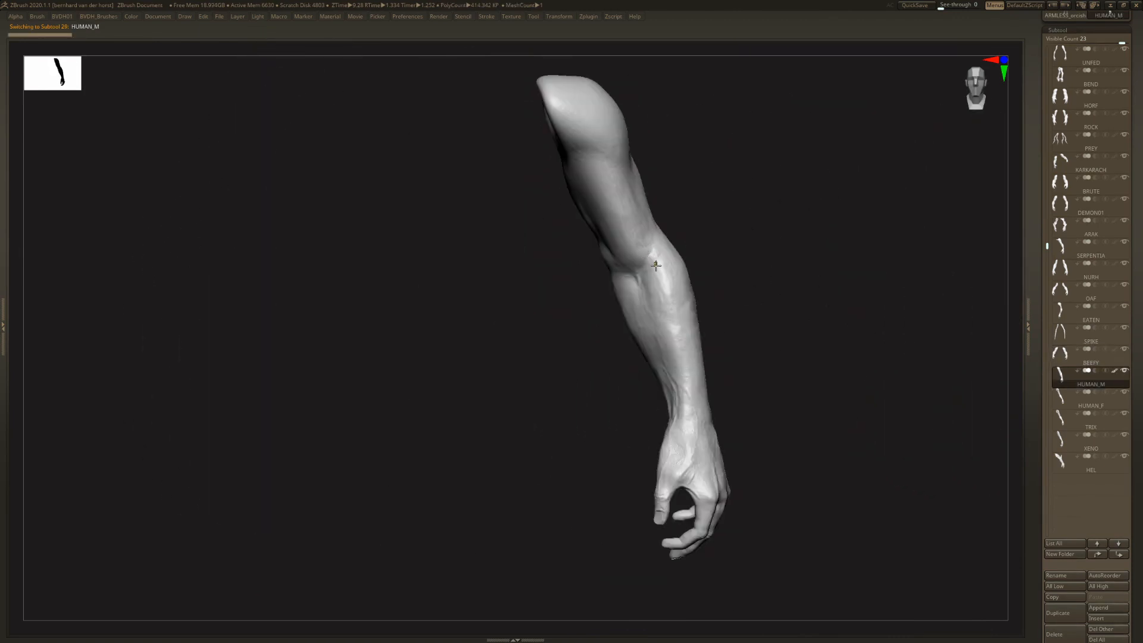
{"action": "right_click_drag", "start_coordinate": [655, 265], "coordinate": [648, 292]}
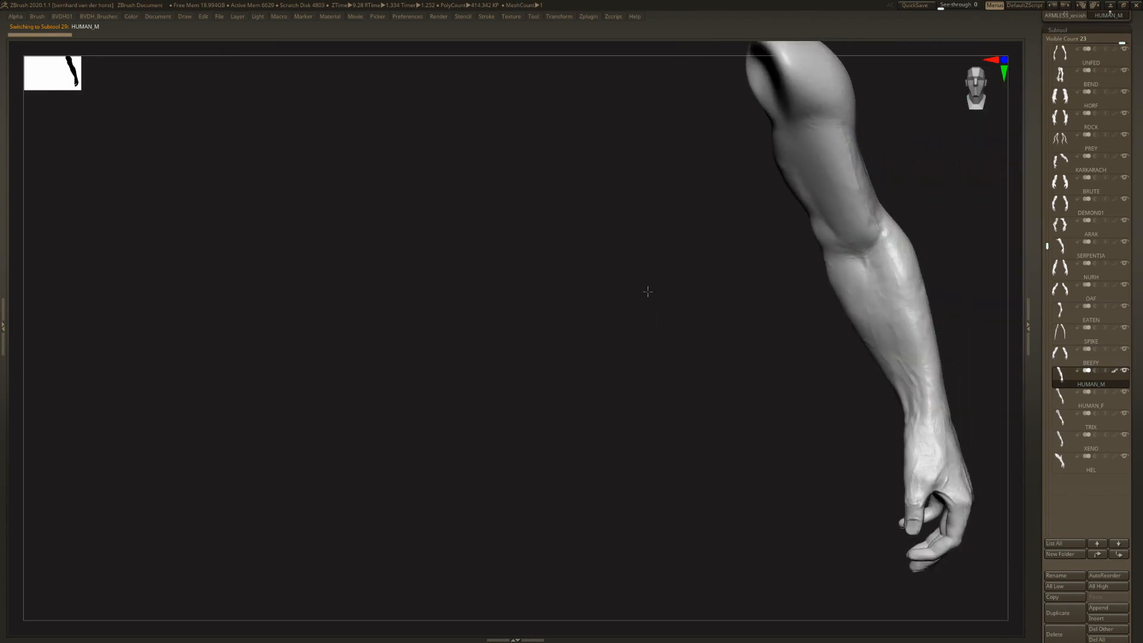
{"action": "left_click", "coordinate": [1082, 406]}
{"action": "right_click_drag", "start_coordinate": [847, 299], "coordinate": [592, 240]}
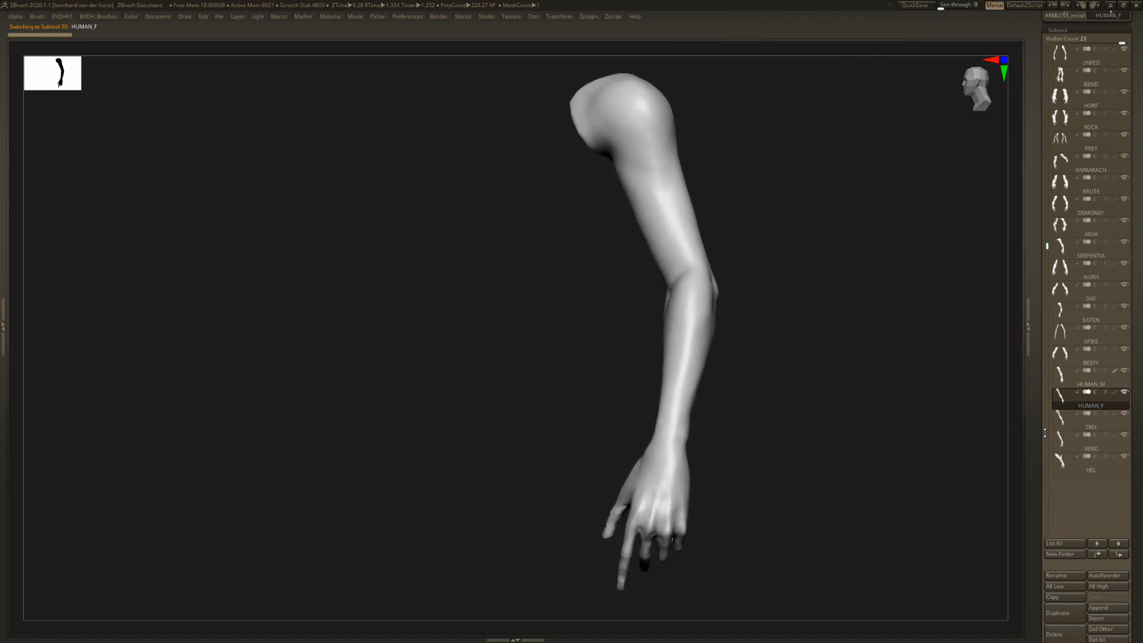
{"action": "left_click", "coordinate": [1060, 427]}
{"action": "left_click_drag", "start_coordinate": [735, 283], "coordinate": [596, 259]}
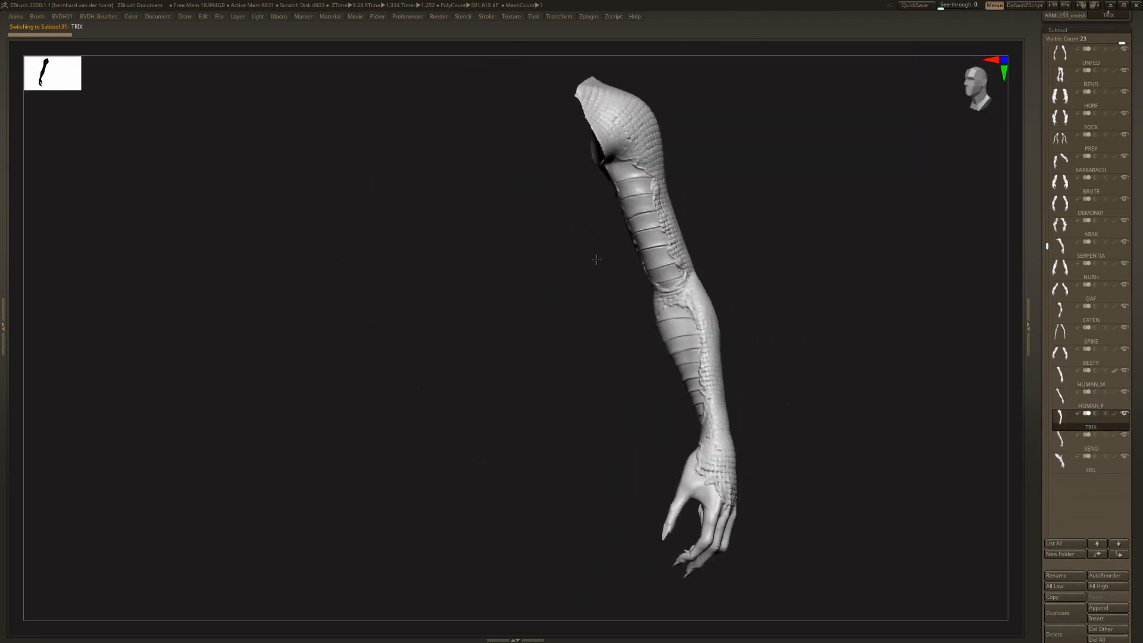
- Select the XENO subtool, apply Mirror And Weld, and inspect the ribbed alien arm pair
{"action": "left_click", "coordinate": [1064, 444]}
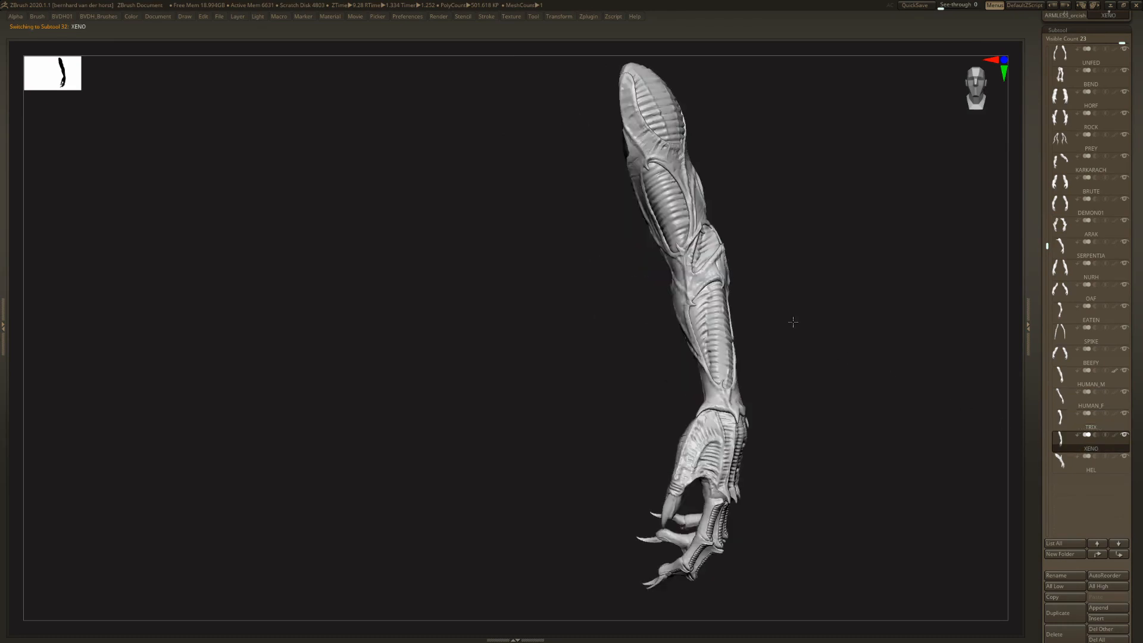
{"action": "right_click_drag", "start_coordinate": [717, 262], "coordinate": [743, 270]}
{"action": "right_click", "coordinate": [732, 256]}
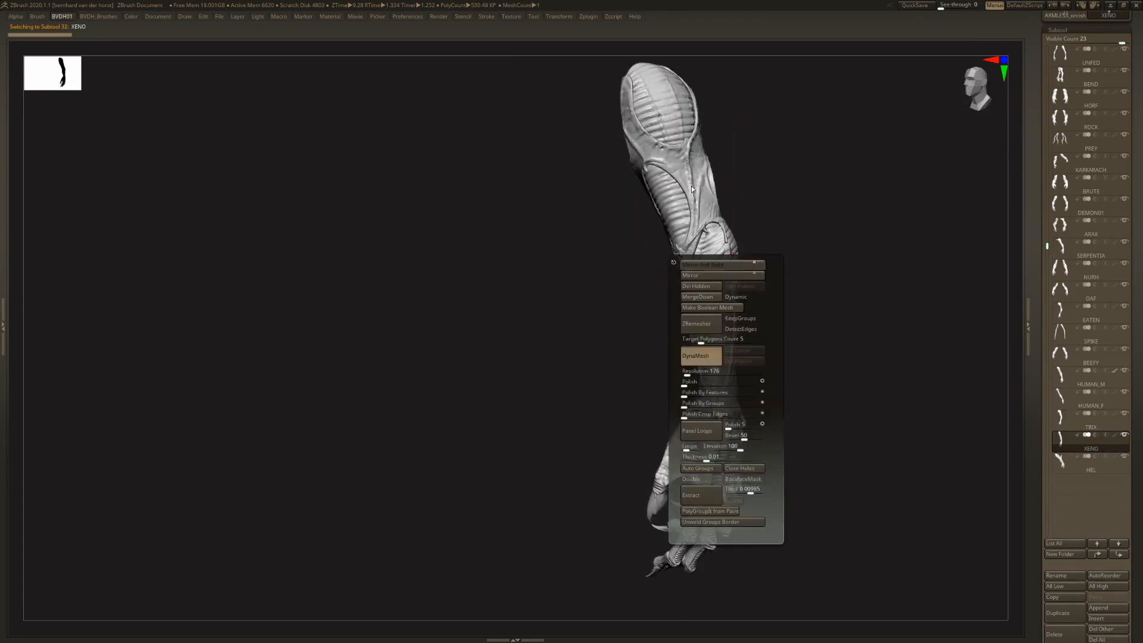
{"action": "right_click_drag", "start_coordinate": [670, 216], "coordinate": [676, 209], "text": "shift"}
{"action": "right_click_drag", "start_coordinate": [673, 214], "coordinate": [774, 369]}
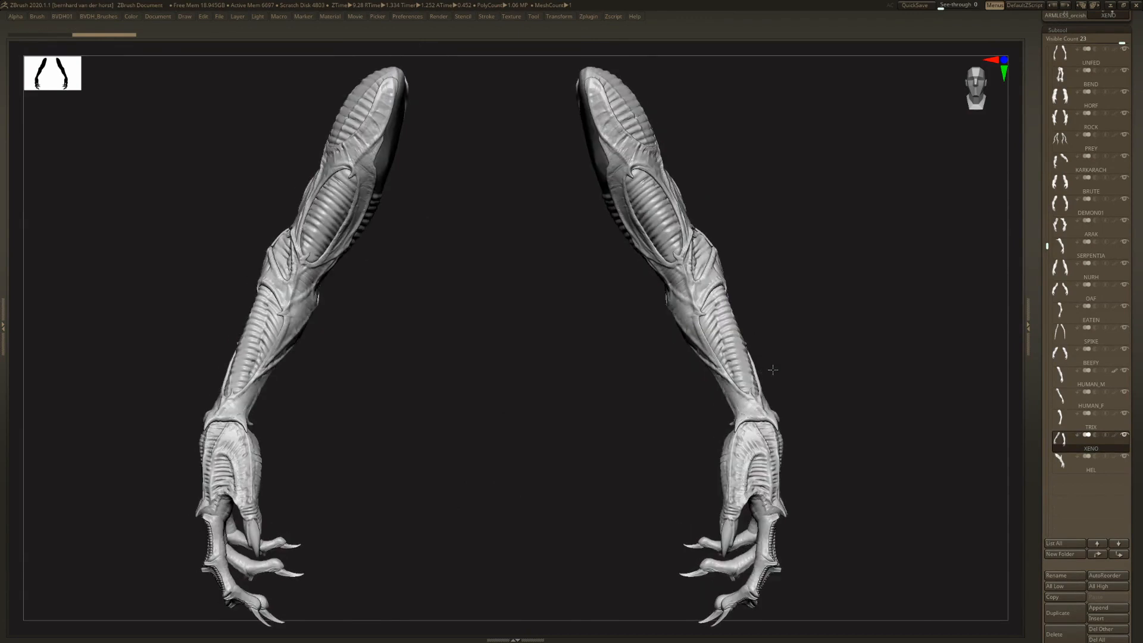
- Select the HEL subtool, apply Mirror And Weld, and inspect the spiked, armoured arm pair
{"action": "left_click", "coordinate": [1072, 467]}
{"action": "right_click_drag", "start_coordinate": [767, 258], "coordinate": [713, 258]}
{"action": "key", "text": "1"}
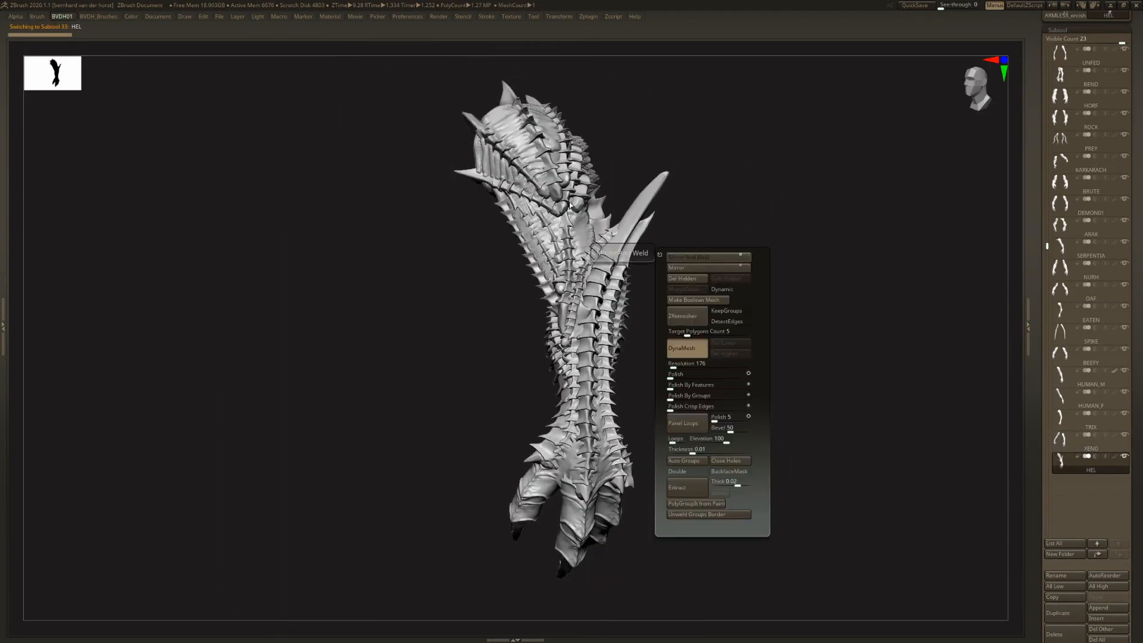
{"action": "right_click_drag", "start_coordinate": [561, 239], "coordinate": [615, 248], "text": "shift"}
{"action": "key", "text": "f"}
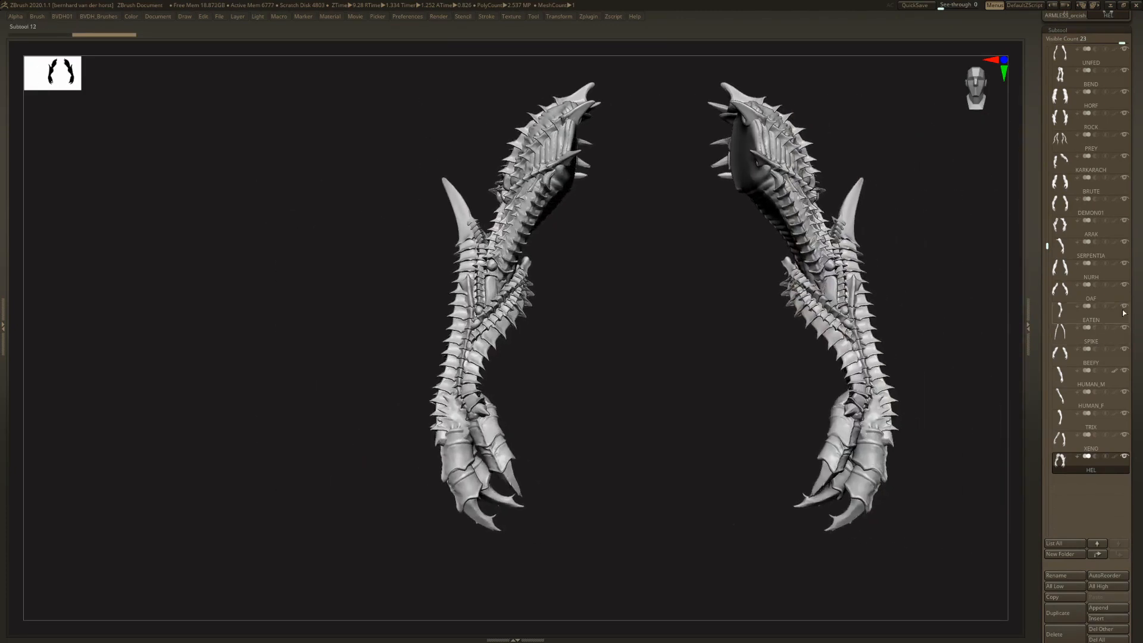
{"action": "scroll", "coordinate": [1124, 312], "scroll_direction": "up", "scroll_amount": 5}
{"action": "right_click_drag", "start_coordinate": [723, 241], "coordinate": [624, 232], "text": "alt"}
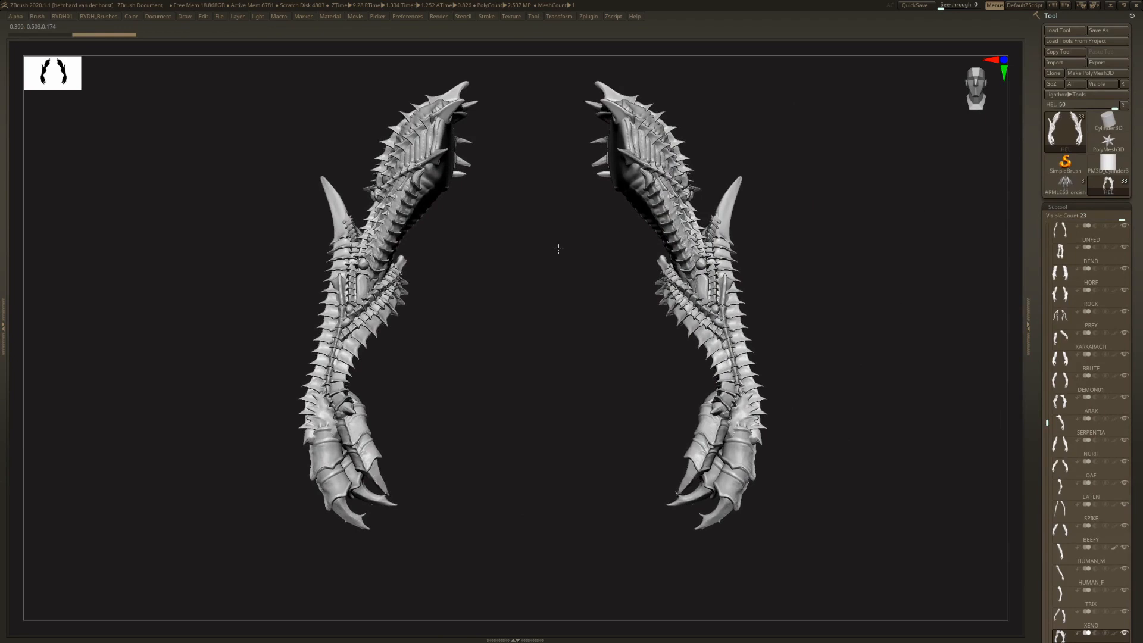